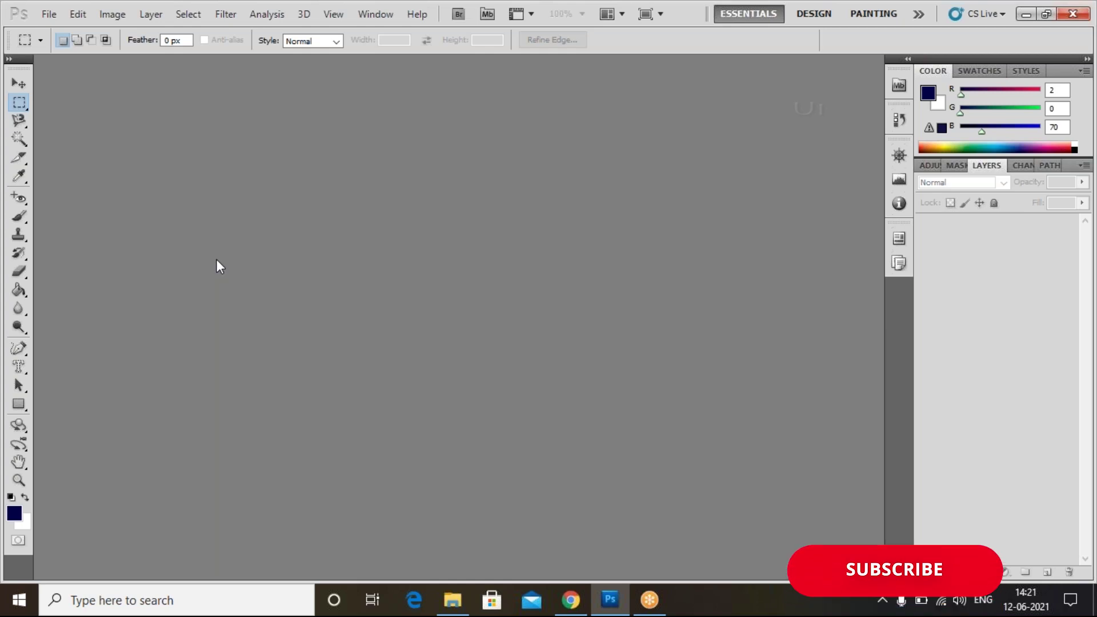
# - Start a new document and set its width and height units to inches
pyautogui.hotkey('ctrl', 'n')
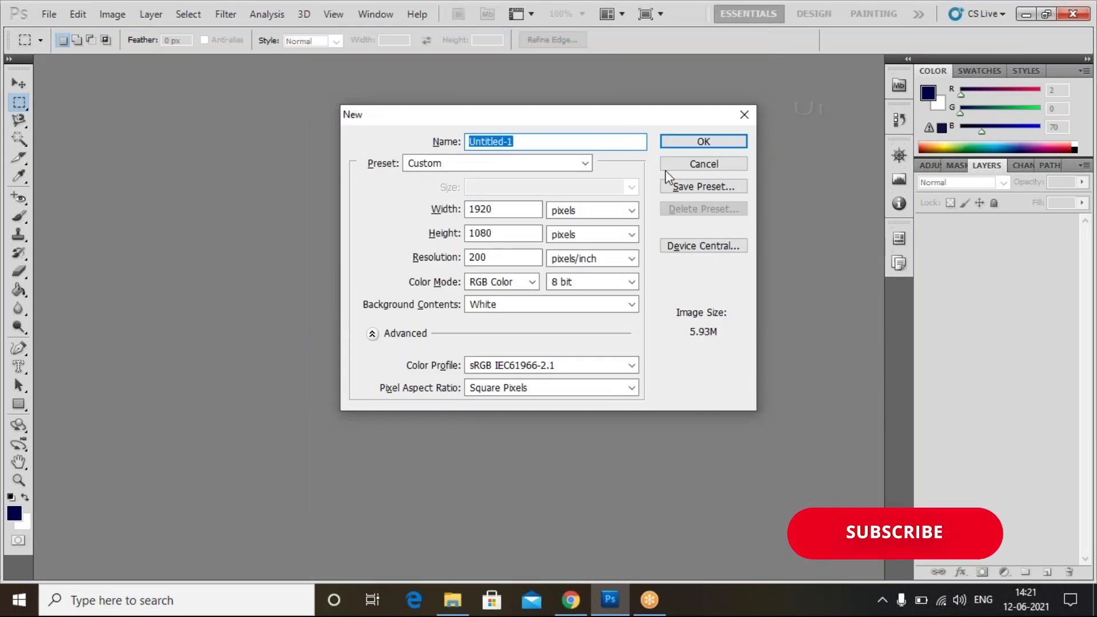
pyautogui.click(745, 115)
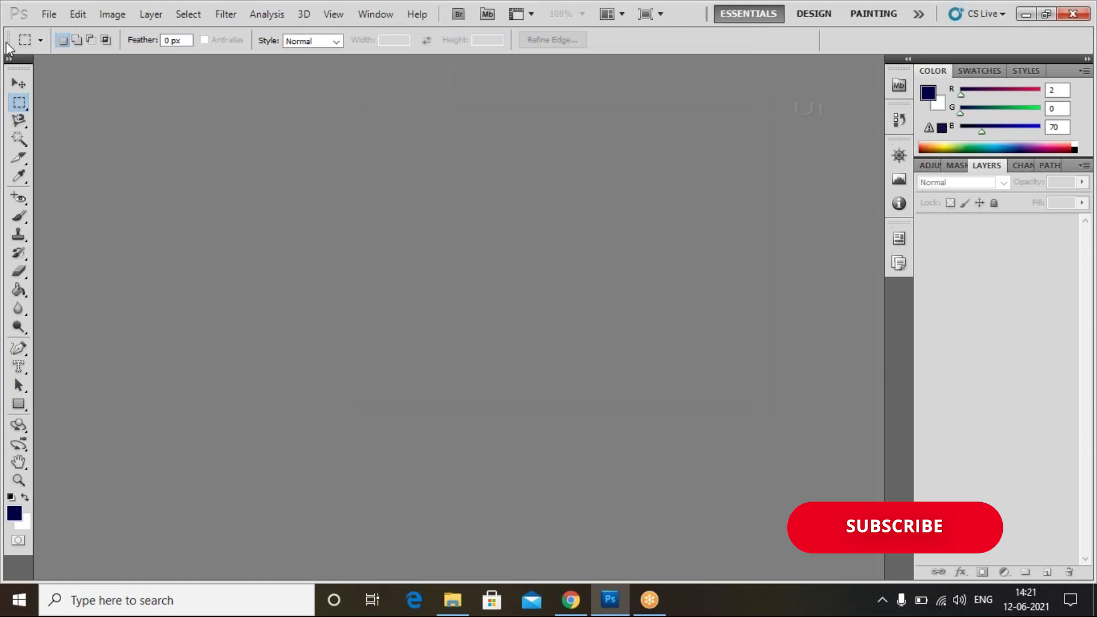
pyautogui.click(47, 15)
pyautogui.click(71, 31)
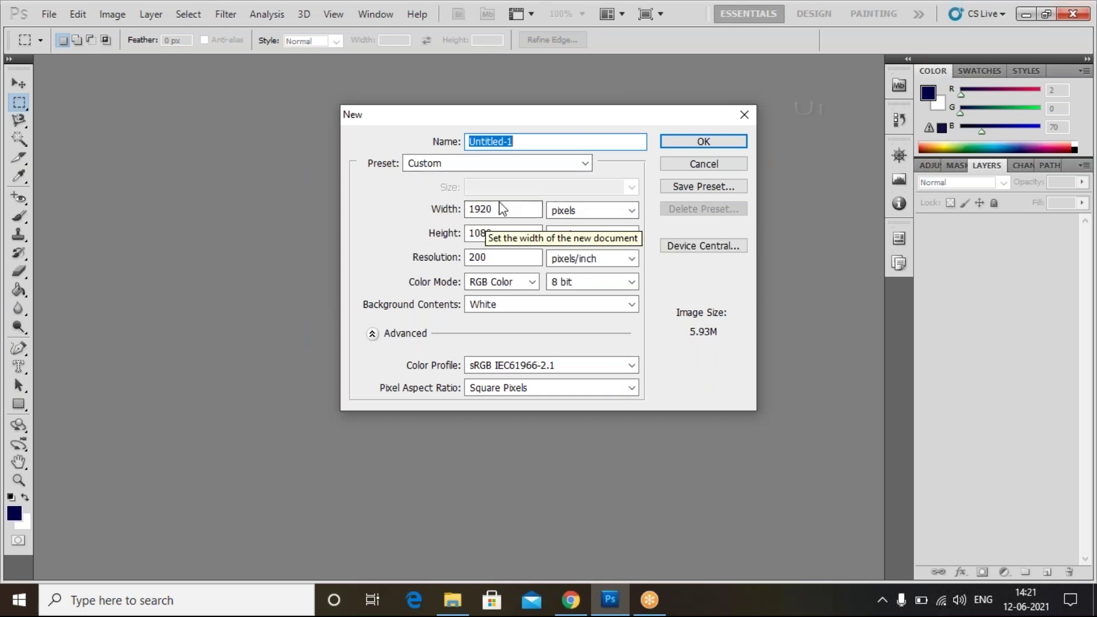
pyautogui.click(596, 212)
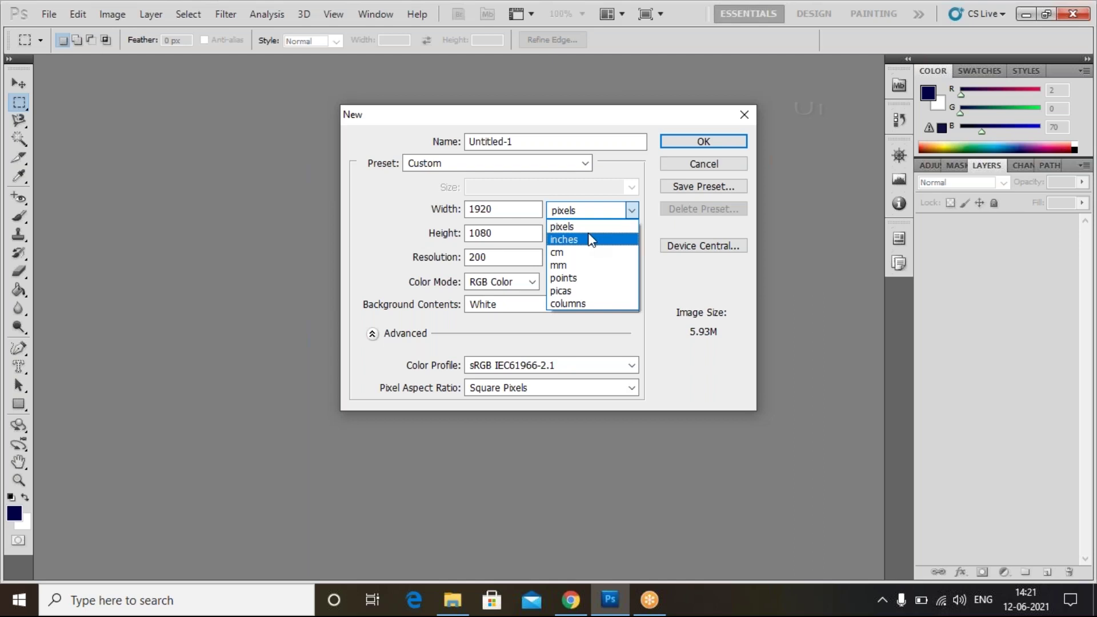
pyautogui.click(592, 240)
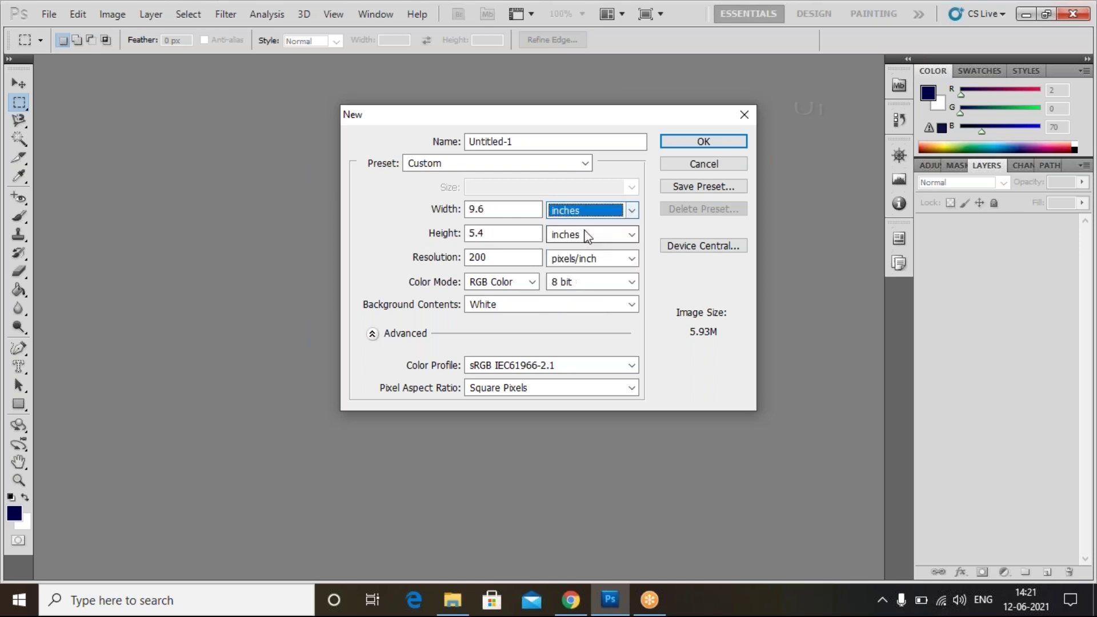
# - Set the new document's width to 3.8 inches and its height to 2.3 inches
pyautogui.click(508, 209)
pyautogui.press('BackSpace')
pyautogui.press('BackSpace')
pyautogui.press('BackSpace')
pyautogui.write('3')
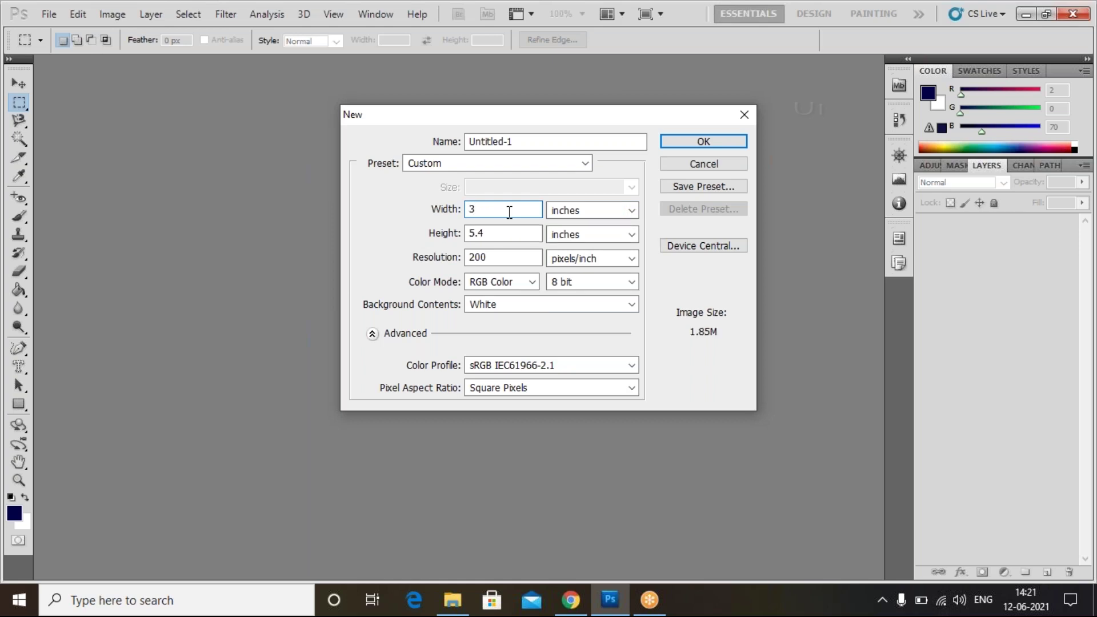
pyautogui.write('.8')
pyautogui.press('BackSpace')
pyautogui.press('BackSpace')
pyautogui.press('BackSpace')
pyautogui.write('2.3')
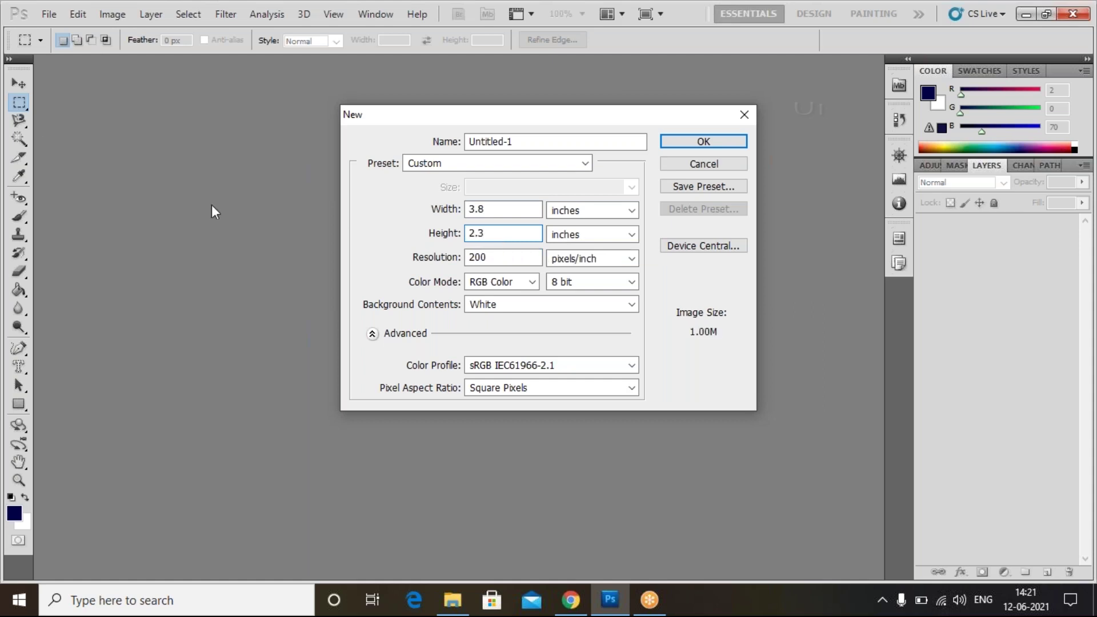
# - Set the new document's resolution to 300 pixels/inch and its color mode to CMYK Color
pyautogui.click(487, 260)
pyautogui.press('BackSpace')
pyautogui.press('BackSpace')
pyautogui.press('BackSpace')
pyautogui.write('300')
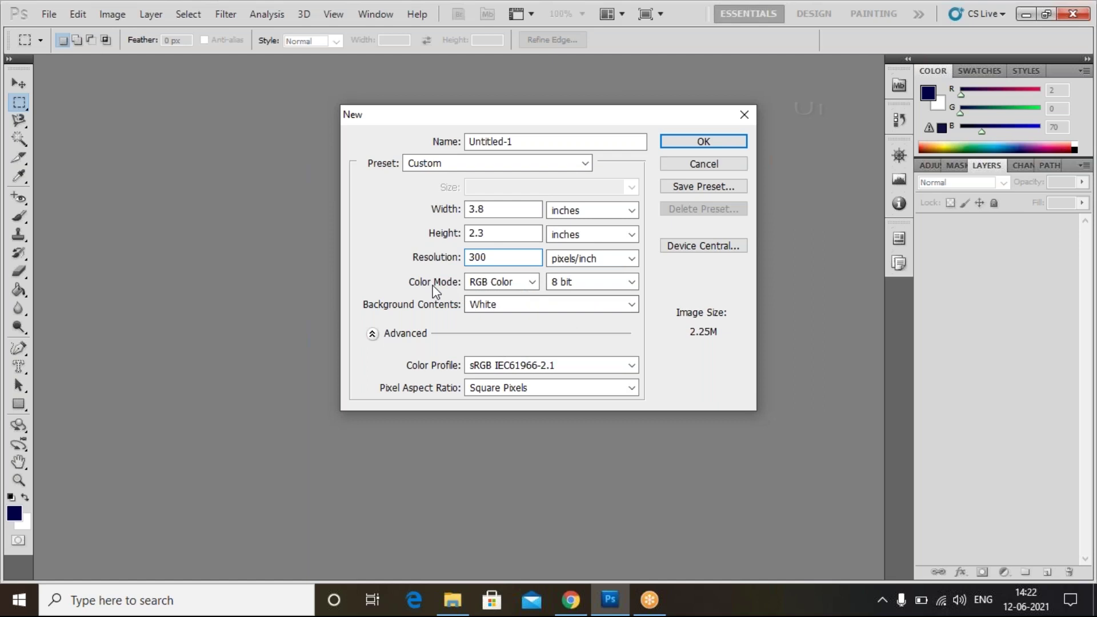
pyautogui.click(503, 283)
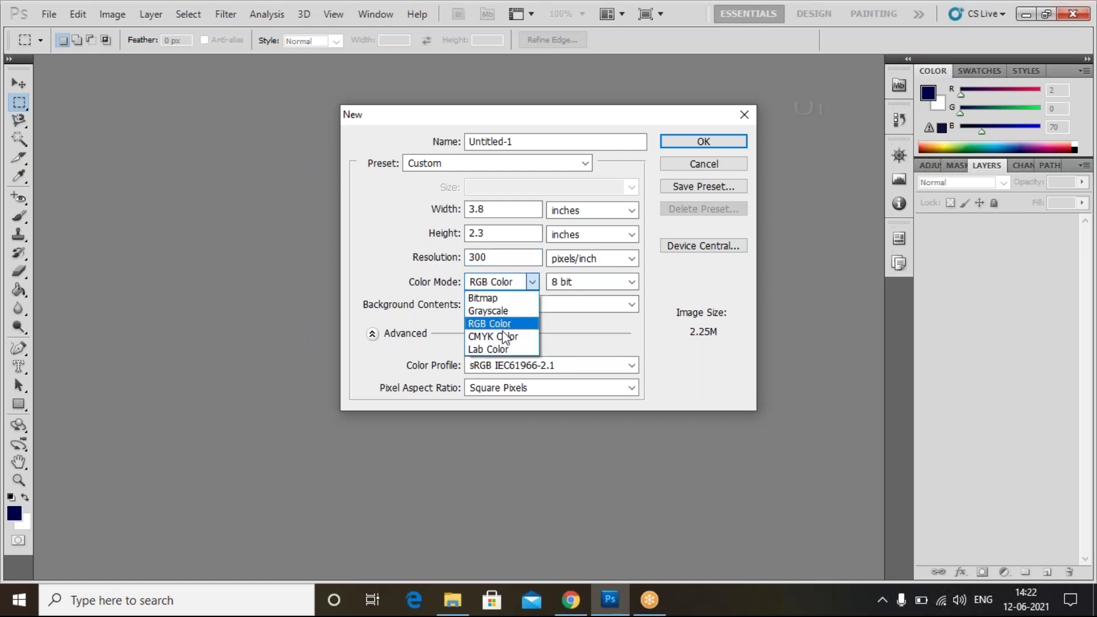
pyautogui.click(501, 337)
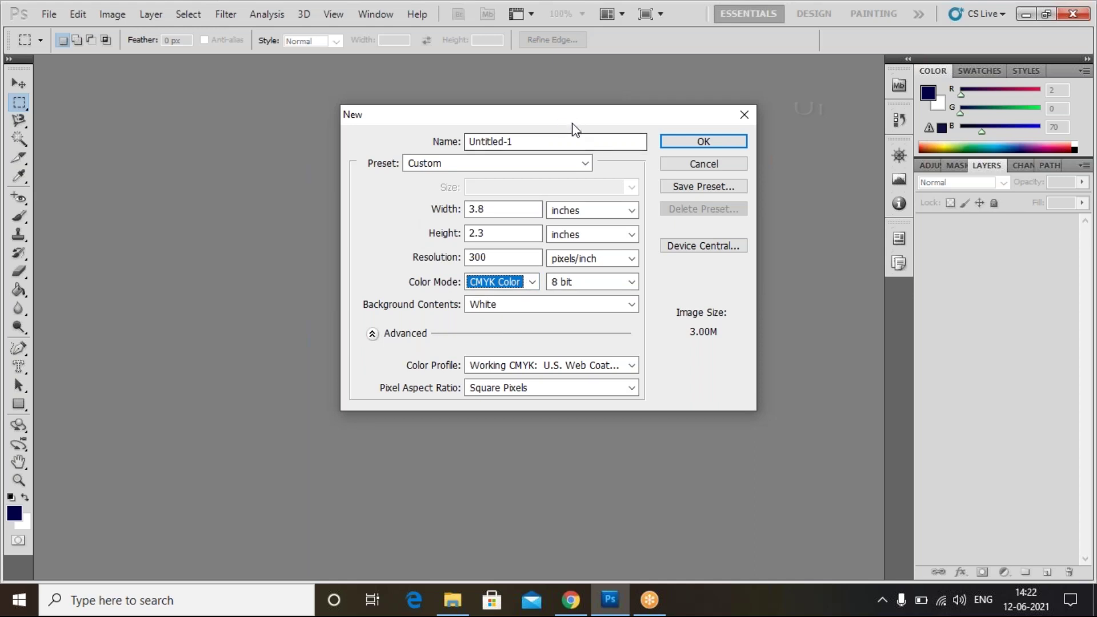
pyautogui.click(479, 260)
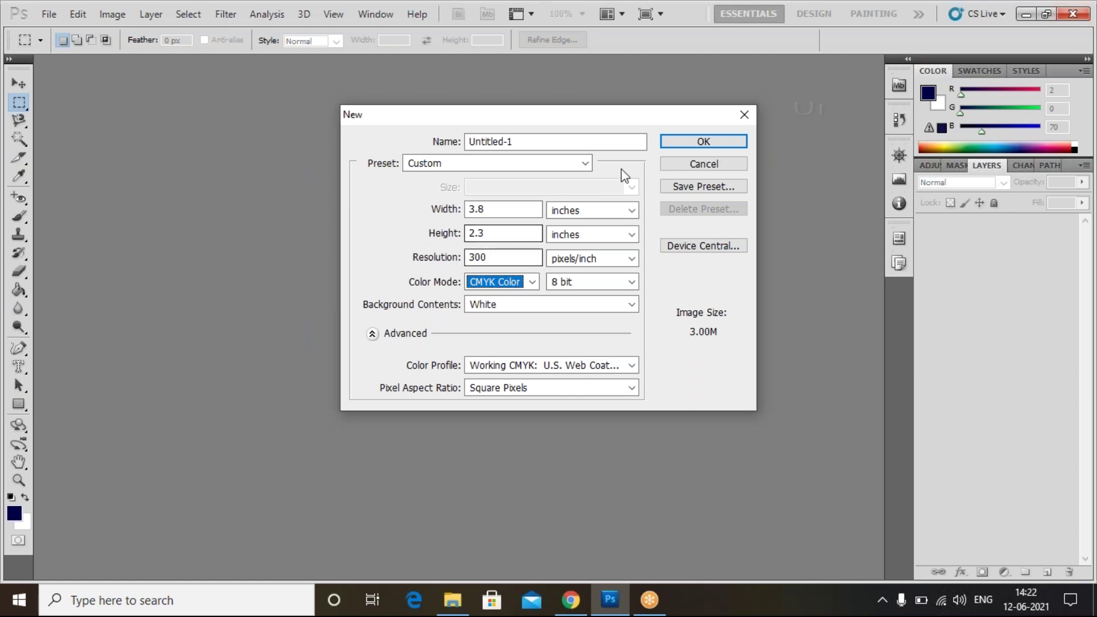
# - Name the new document "business card-front-side" and create it
pyautogui.click(549, 142)
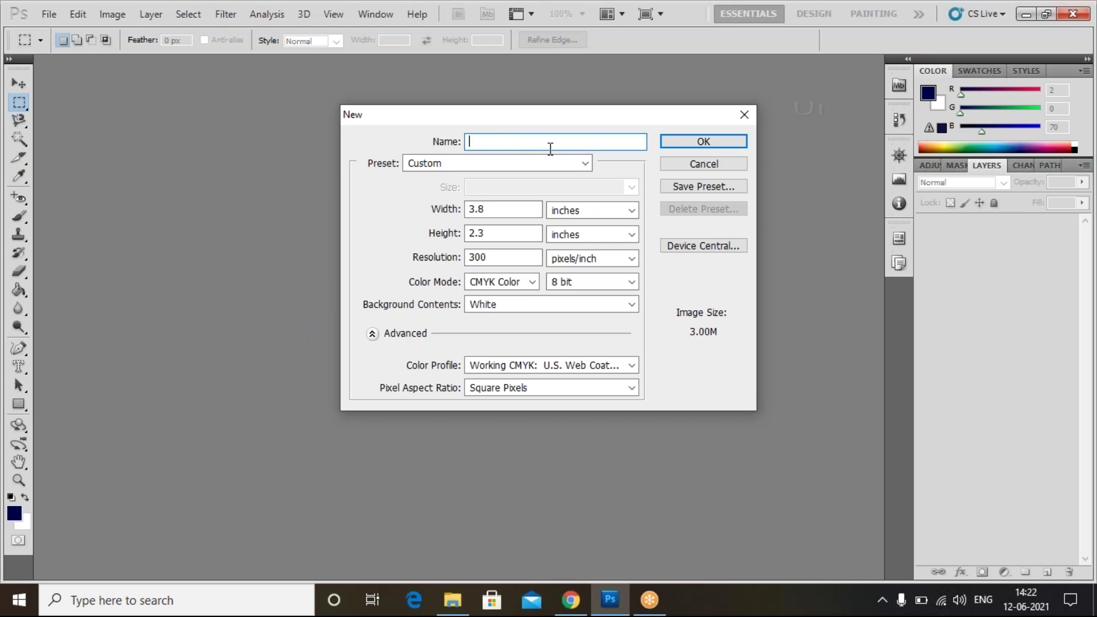
pyautogui.write('business card-front-side')
pyautogui.click(679, 142)
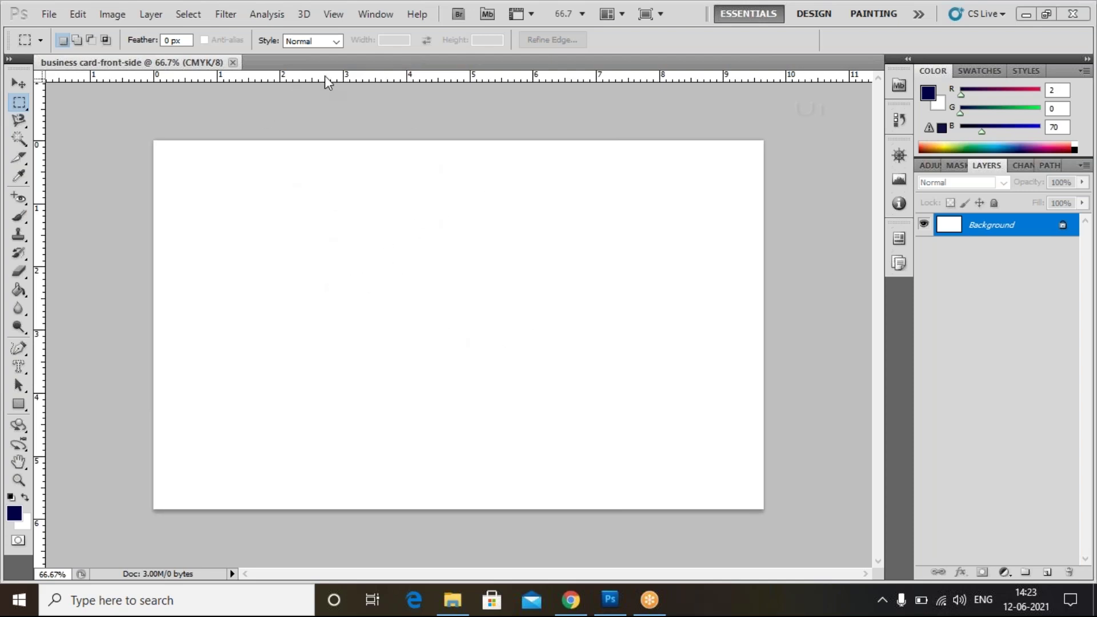
# - Create a second document named "business card backside" with the same 3.8 × 2.3 inch, 300 pixels/inch CMYK settings
pyautogui.click(49, 14)
pyautogui.click(49, 14)
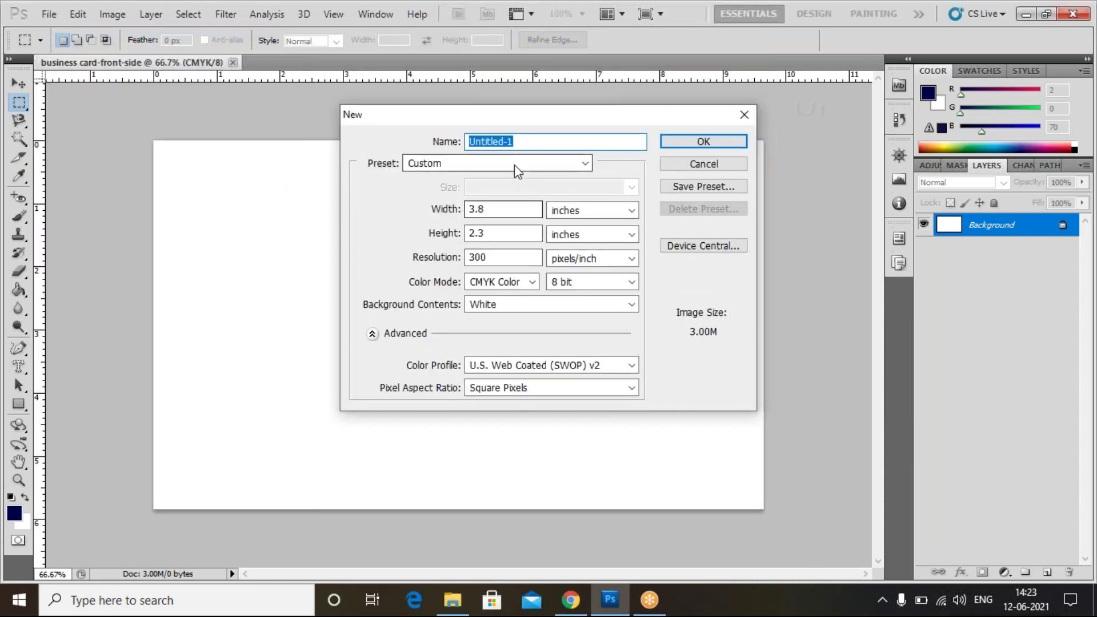
pyautogui.press('BackSpace')
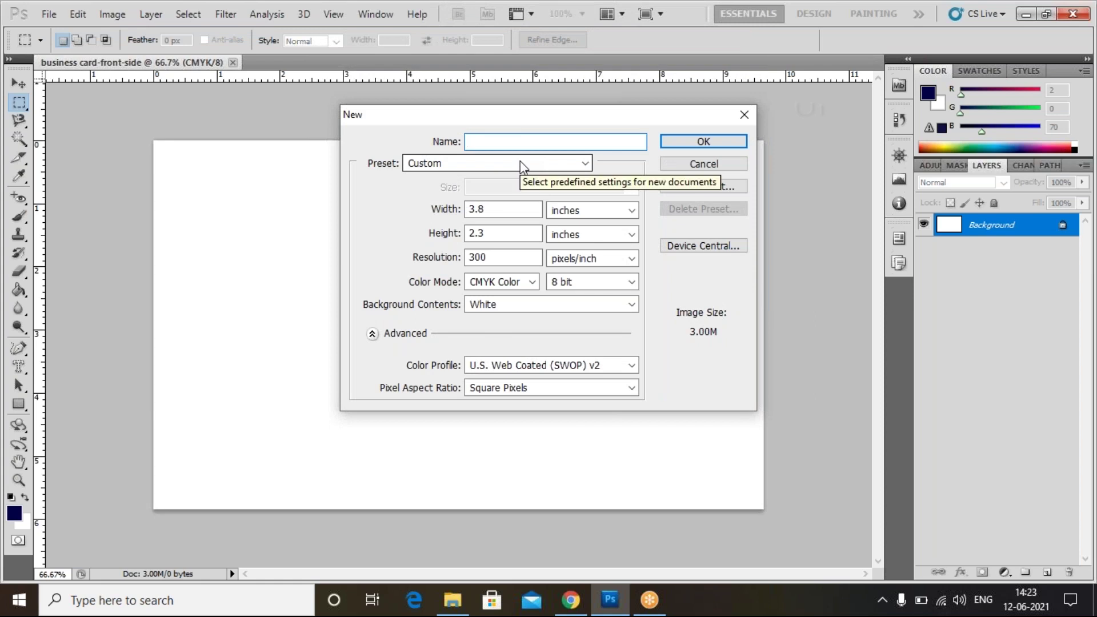
pyautogui.write('business card backside')
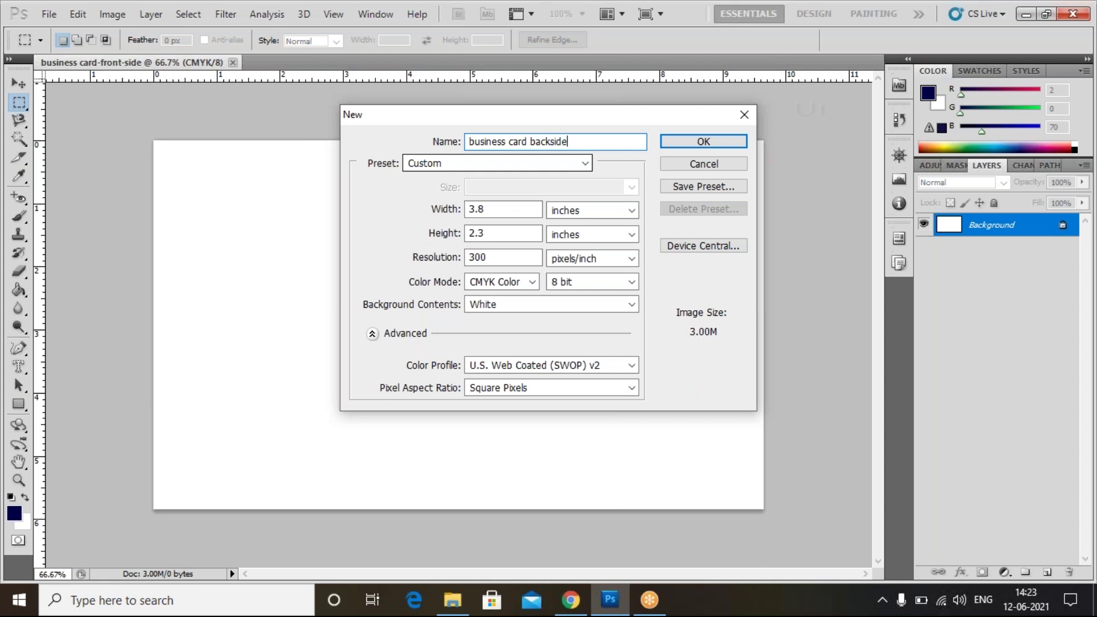
pyautogui.click(681, 144)
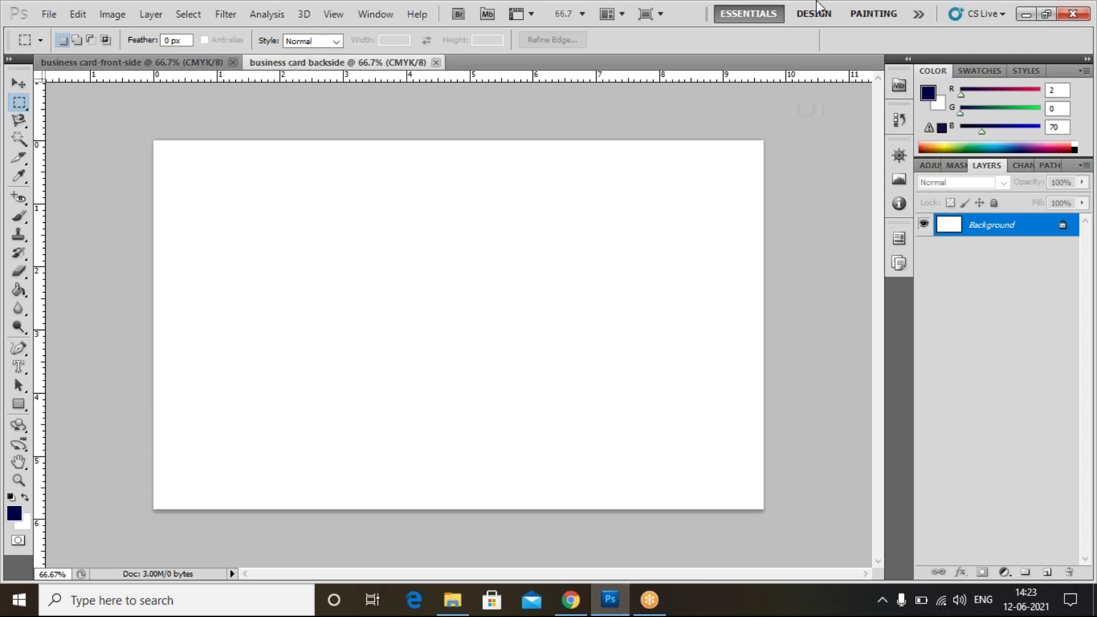
# - Convert the locked background of the business card-front-side document into a regular layer with the default name
pyautogui.click(158, 62)
pyautogui.click(309, 62)
pyautogui.click(141, 63)
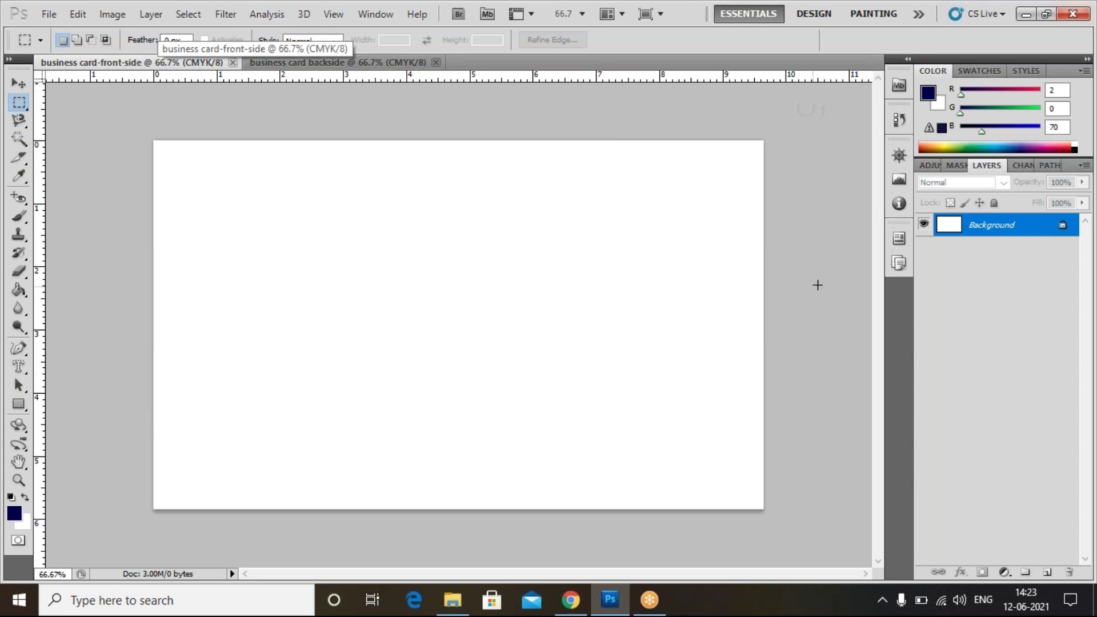
pyautogui.doubleClick(1008, 229)
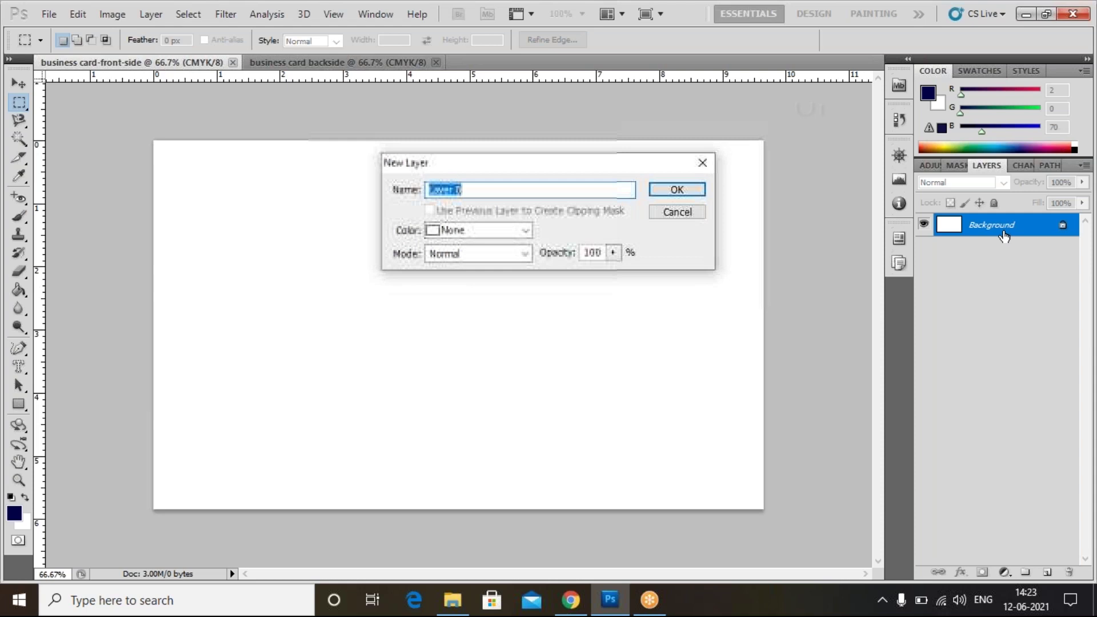
pyautogui.click(679, 190)
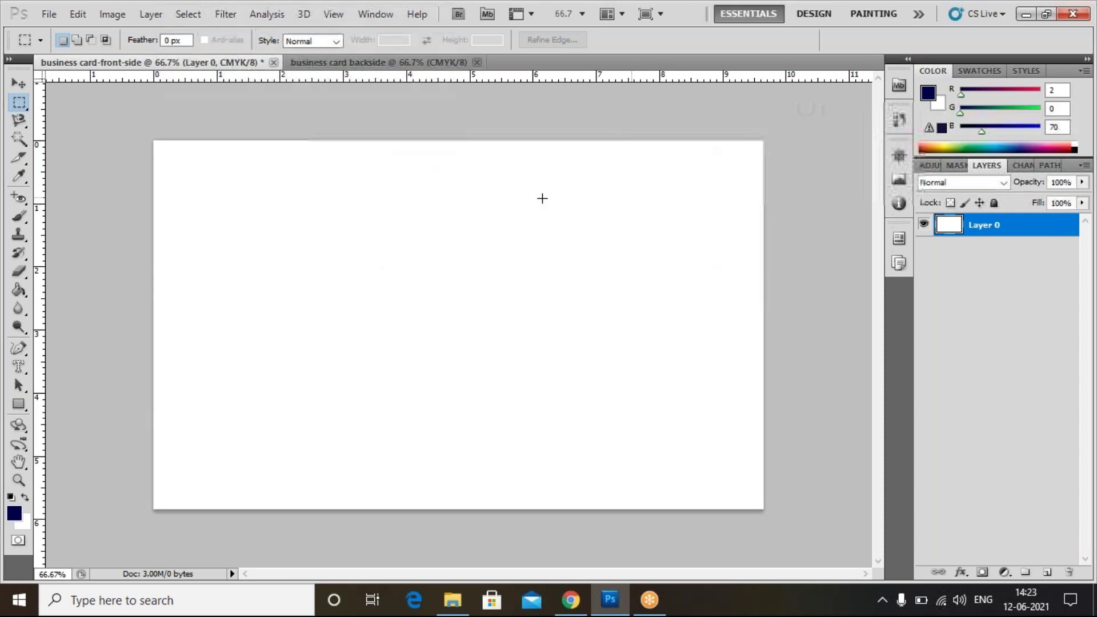
# - Convert the locked background of the business card backside document into a regular layer with the default name
pyautogui.click(351, 67)
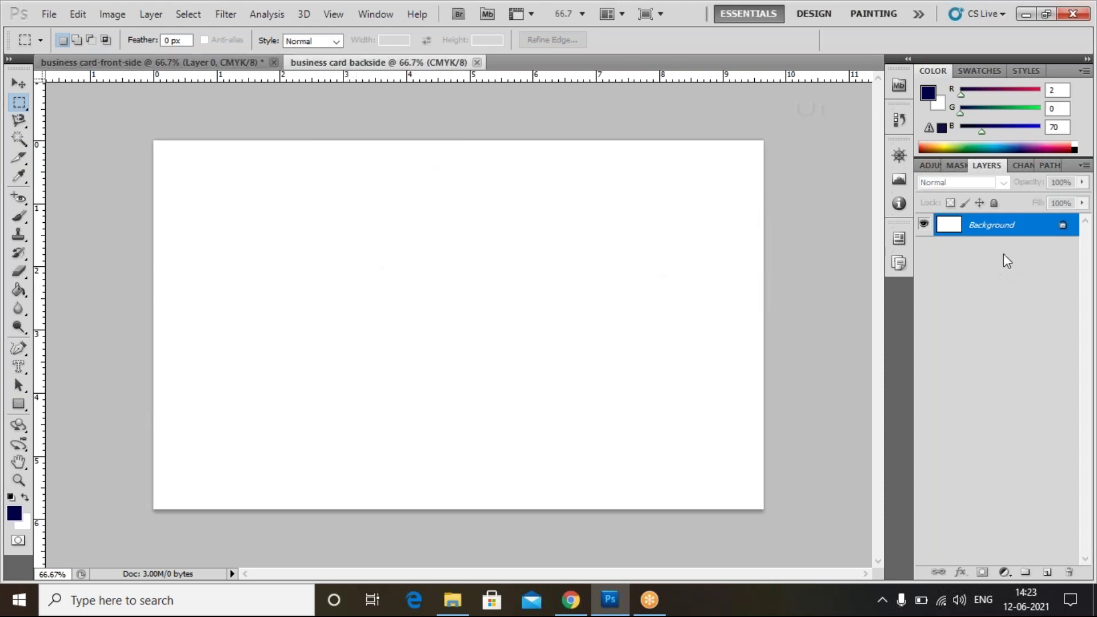
pyautogui.doubleClick(999, 226)
pyautogui.click(681, 189)
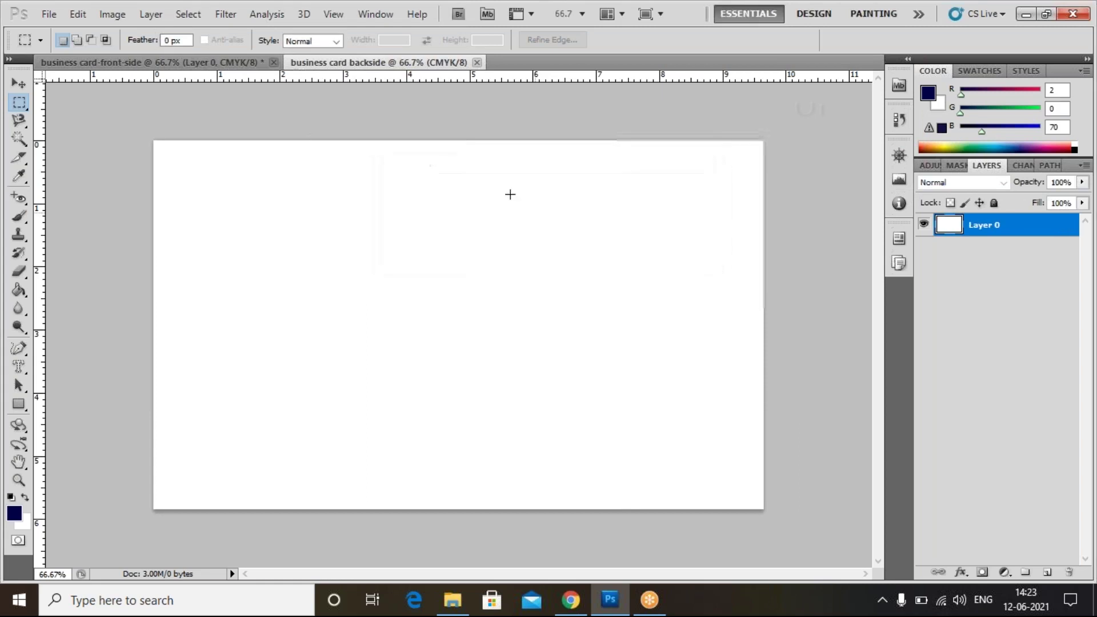
# - In the front-side document, draw a dark blue full-height rectangle about 3.7 cm wide along the card's right edge
pyautogui.click(205, 67)
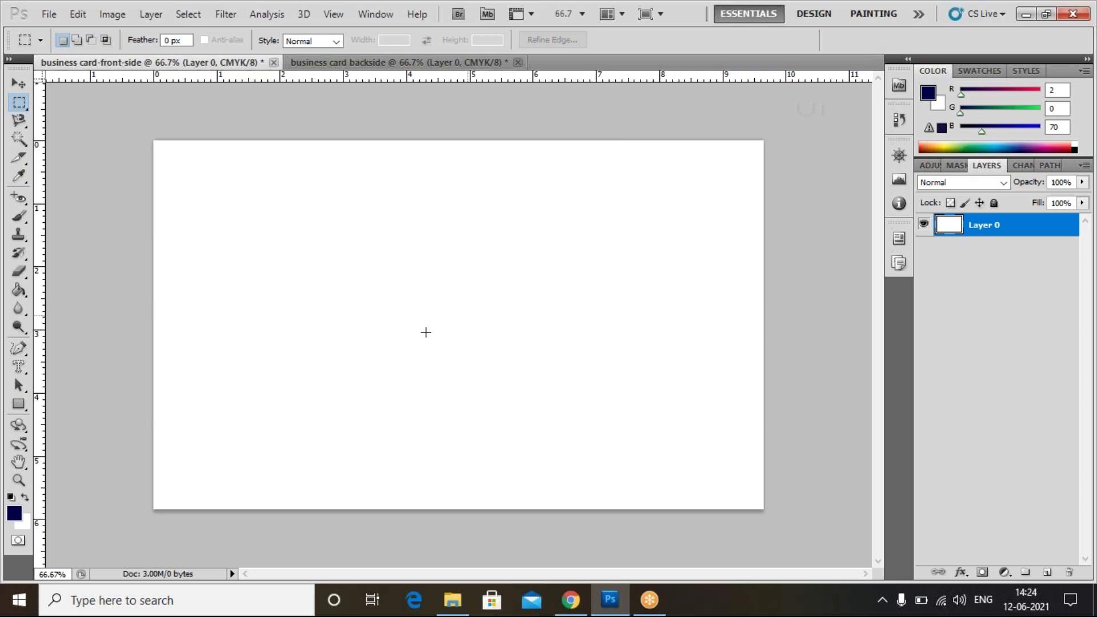
pyautogui.click(19, 404)
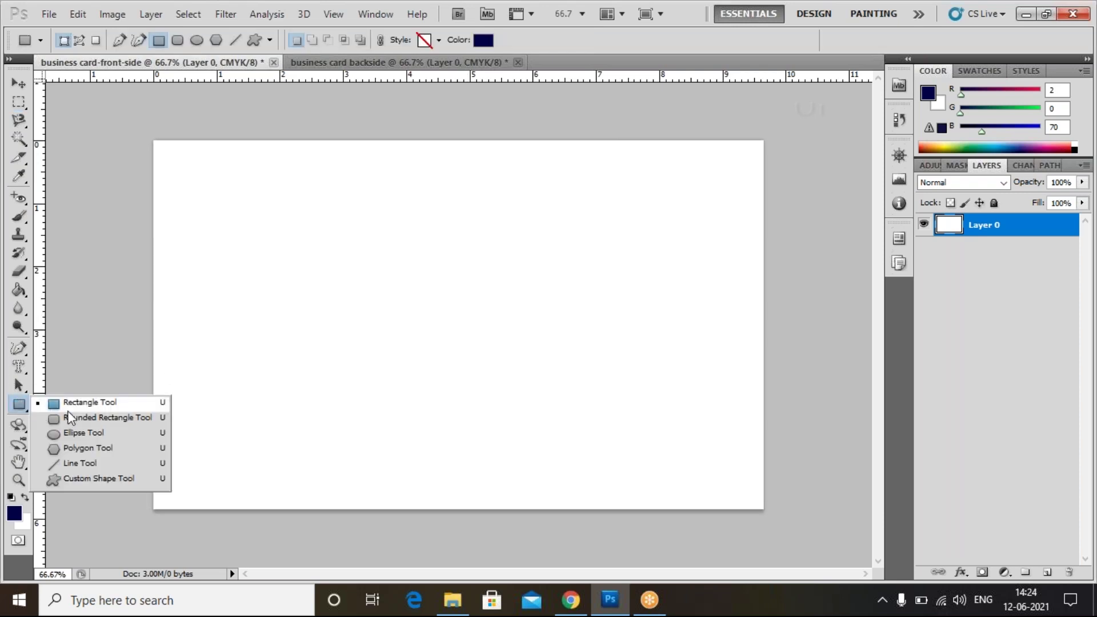
pyautogui.press('Escape')
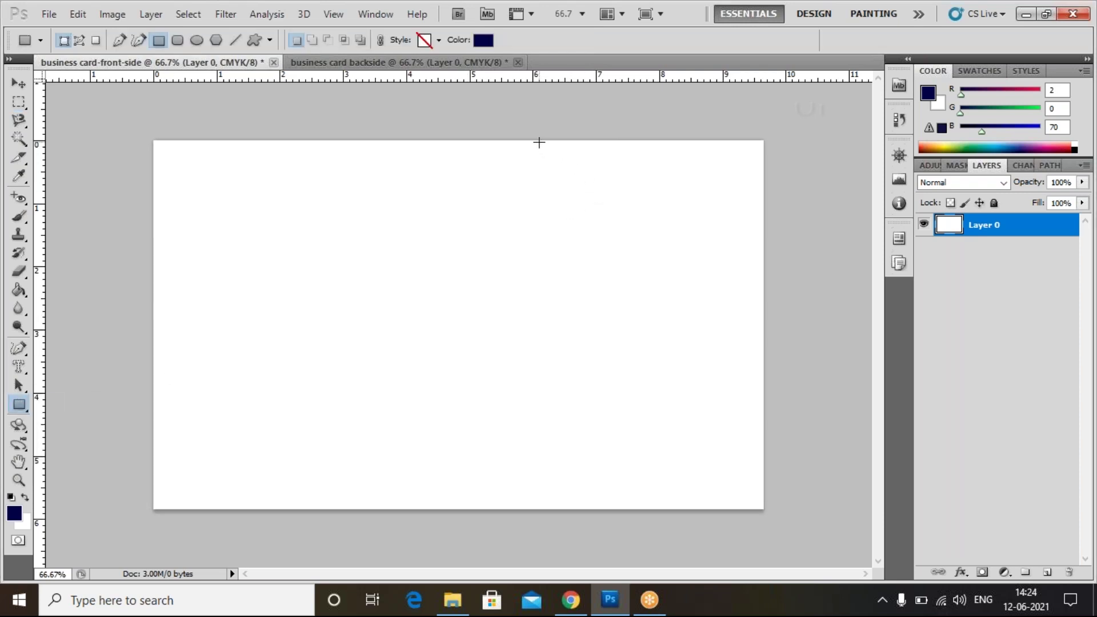
pyautogui.moveTo(528, 138); pyautogui.dragTo(578, 261)
pyautogui.moveTo(697, 447); pyautogui.dragTo(765, 510)
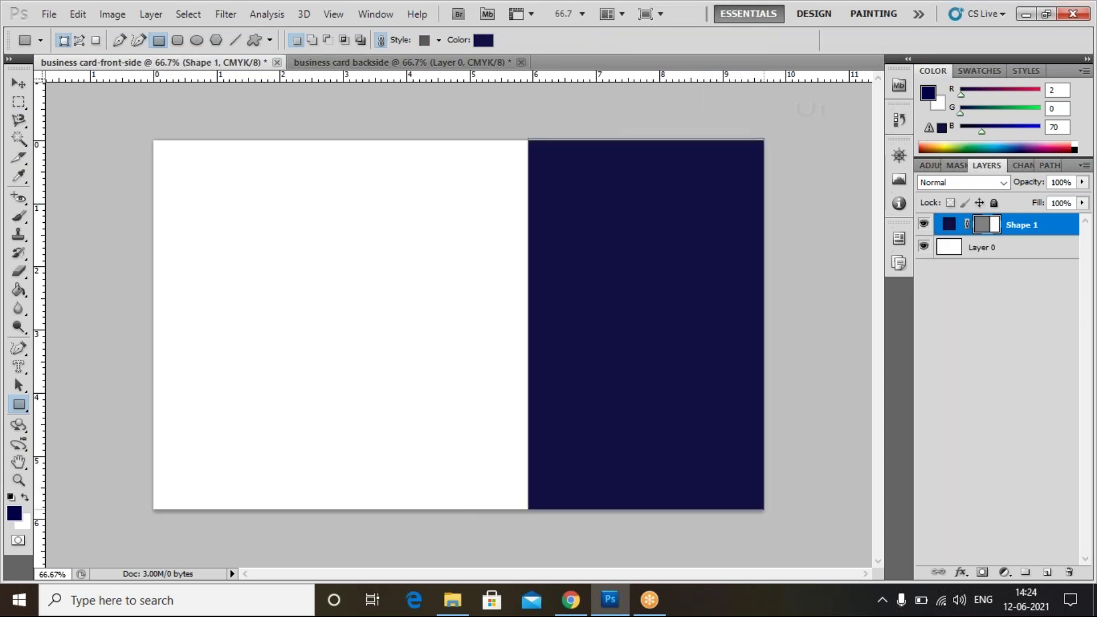
# - Change the rectangle shape's fill color from dark blue to a bright green
pyautogui.click(1054, 383)
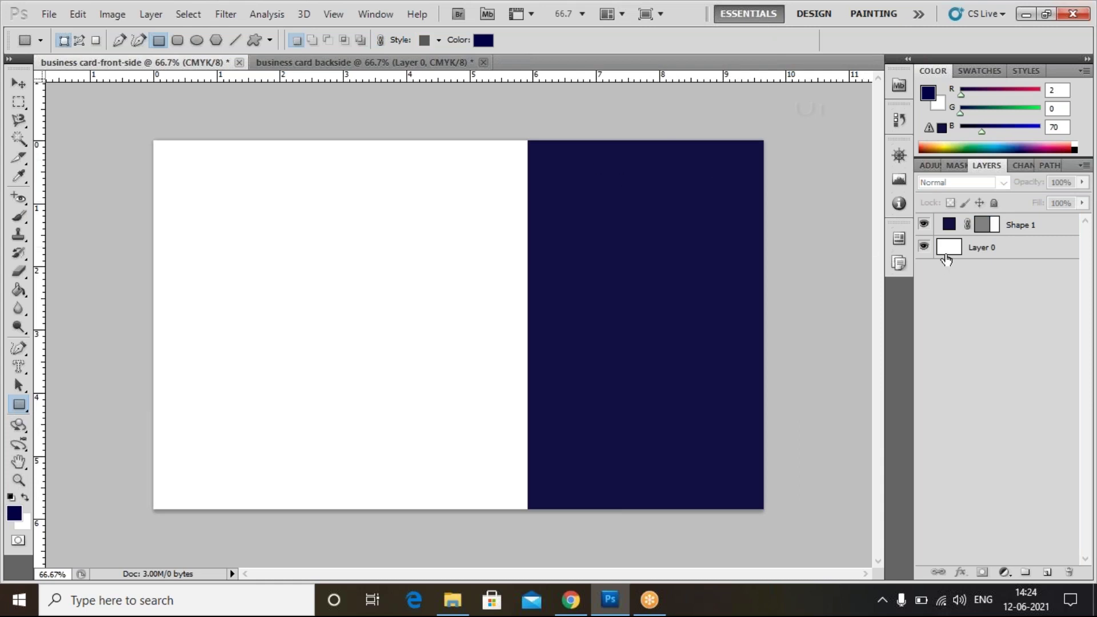
pyautogui.doubleClick(949, 228)
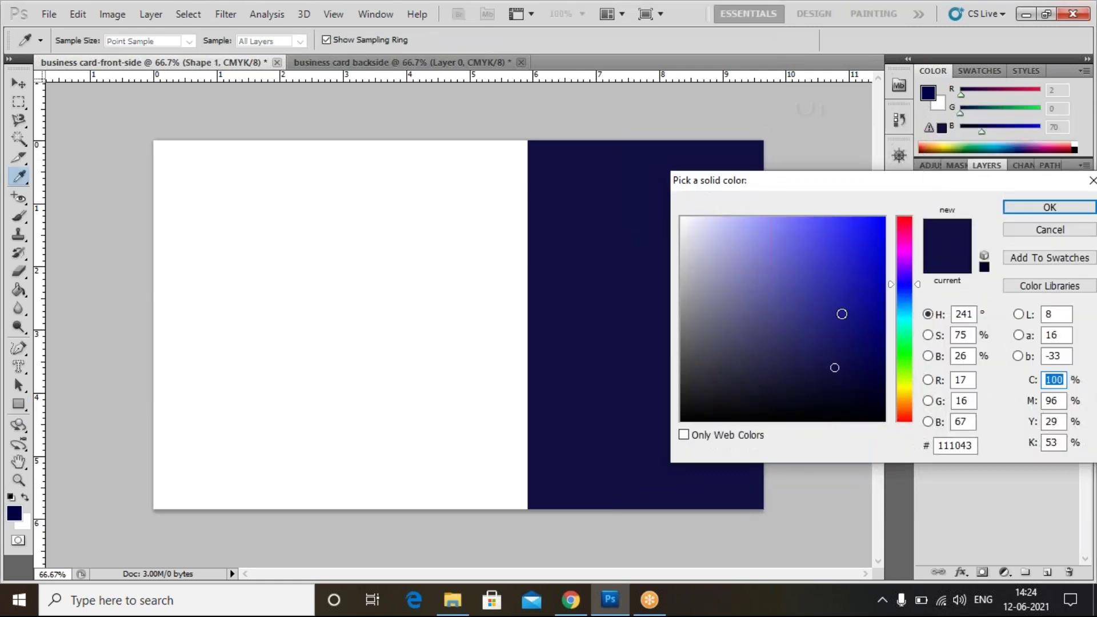
pyautogui.click(907, 346)
pyautogui.moveTo(874, 314)
pyautogui.mouseDown()
pyautogui.moveTo(889, 331)
pyautogui.moveTo(889, 306)
pyautogui.moveTo(864, 283)
pyautogui.moveTo(884, 273)
pyautogui.mouseUp()
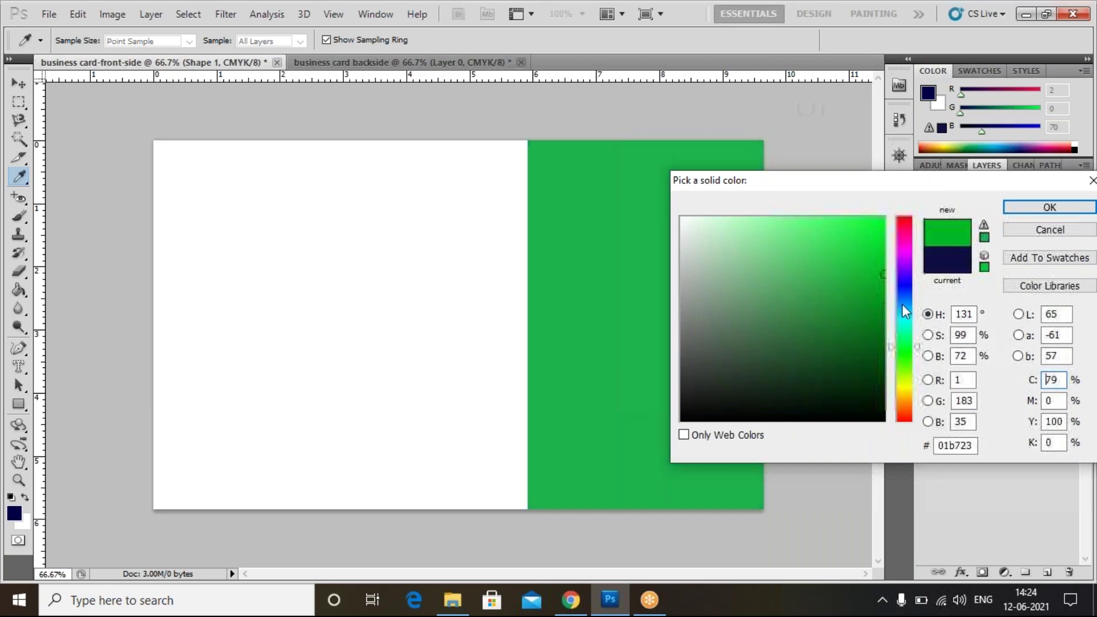
pyautogui.moveTo(907, 344); pyautogui.dragTo(916, 342)
pyautogui.moveTo(882, 270)
pyautogui.mouseDown()
pyautogui.moveTo(909, 281)
pyautogui.moveTo(918, 274)
pyautogui.mouseUp()
pyautogui.click(1024, 213)
pyautogui.click(960, 286)
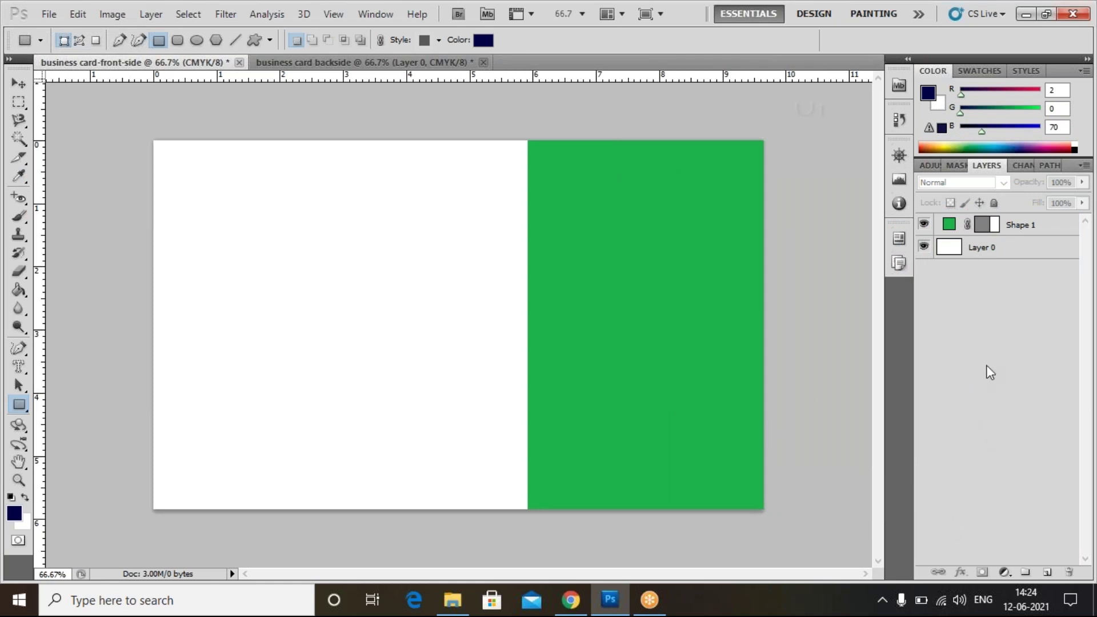
# - Place the green rectangle's shape layer in a new layer group
pyautogui.click(1015, 230)
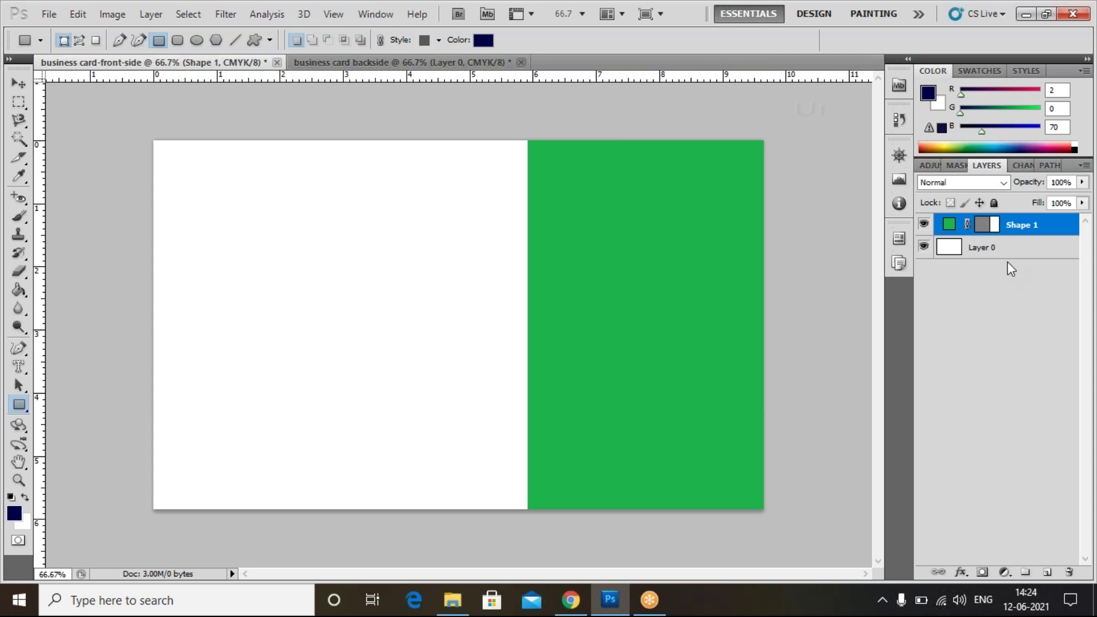
pyautogui.hotkey('ctrl', 'g')
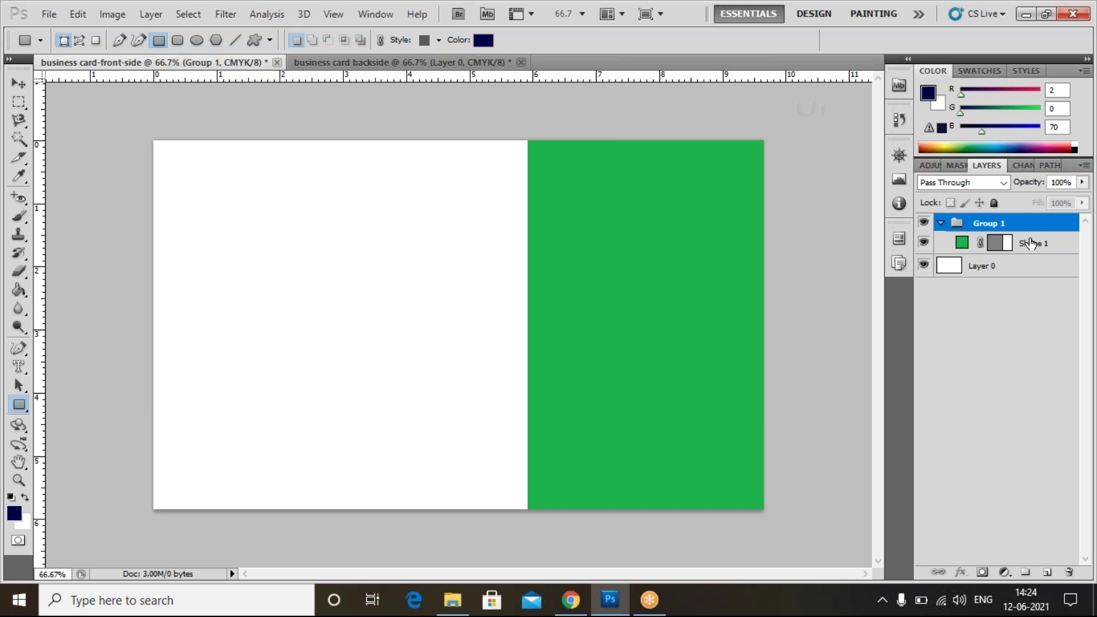
# - Draw a dark blue five-sided polygon, enlarge it to about 150%, and move it so one point overlaps the green rectangle
pyautogui.click(21, 407)
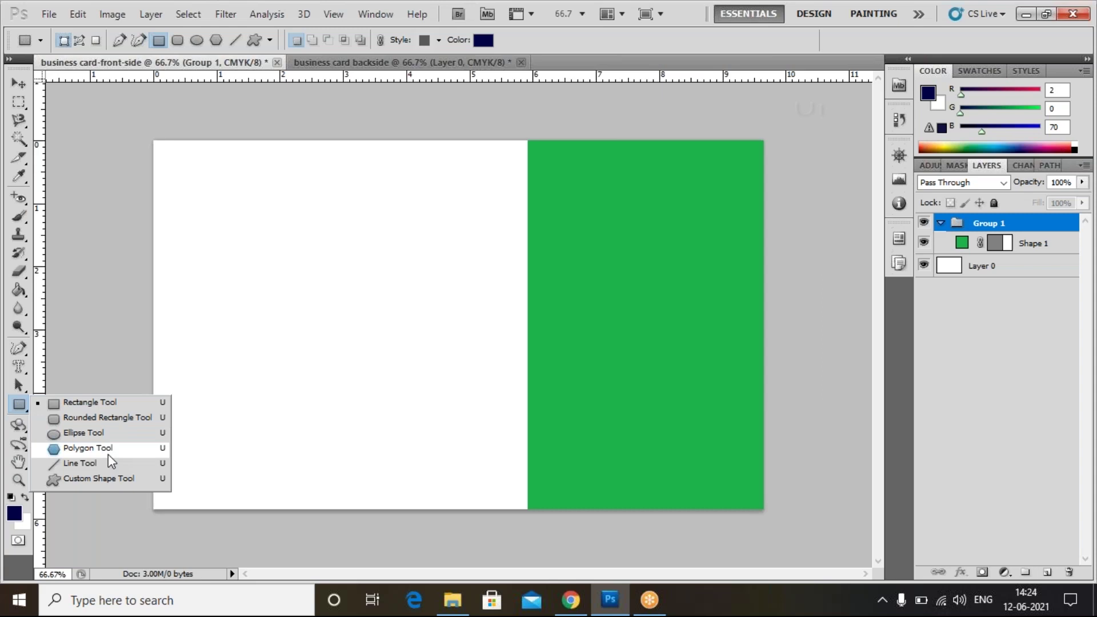
pyautogui.click(88, 449)
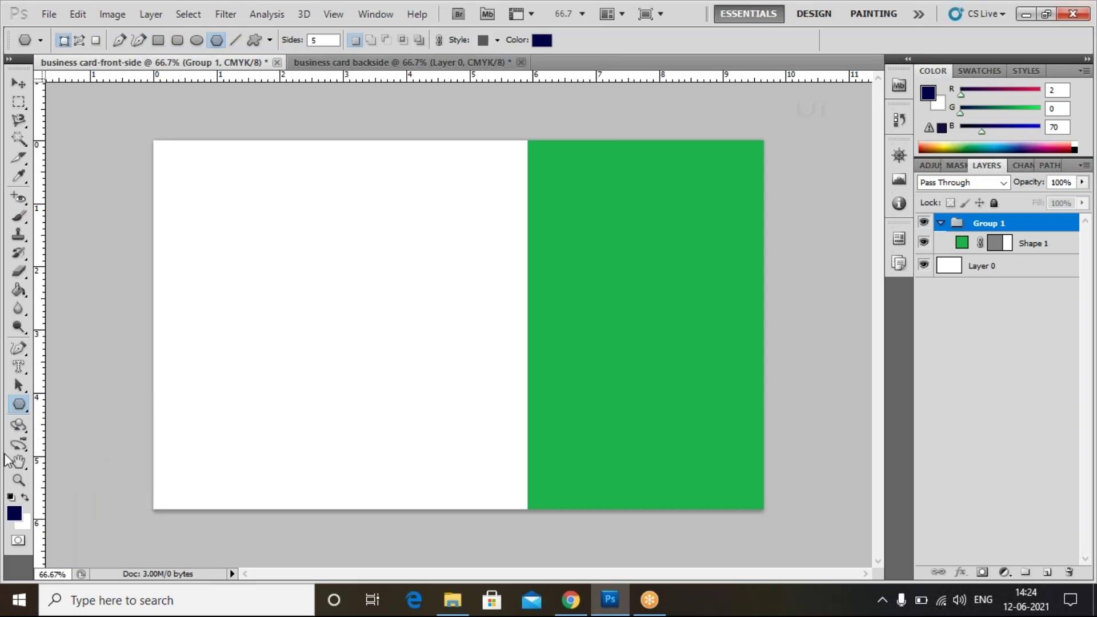
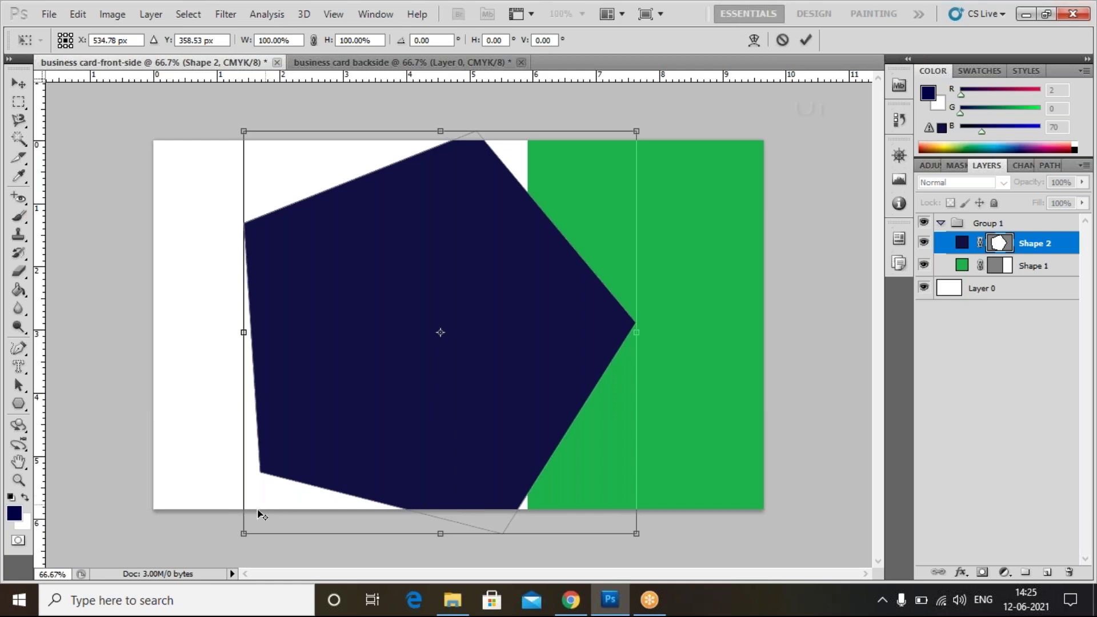
pyautogui.moveTo(247, 538); pyautogui.dragTo(147, 615)
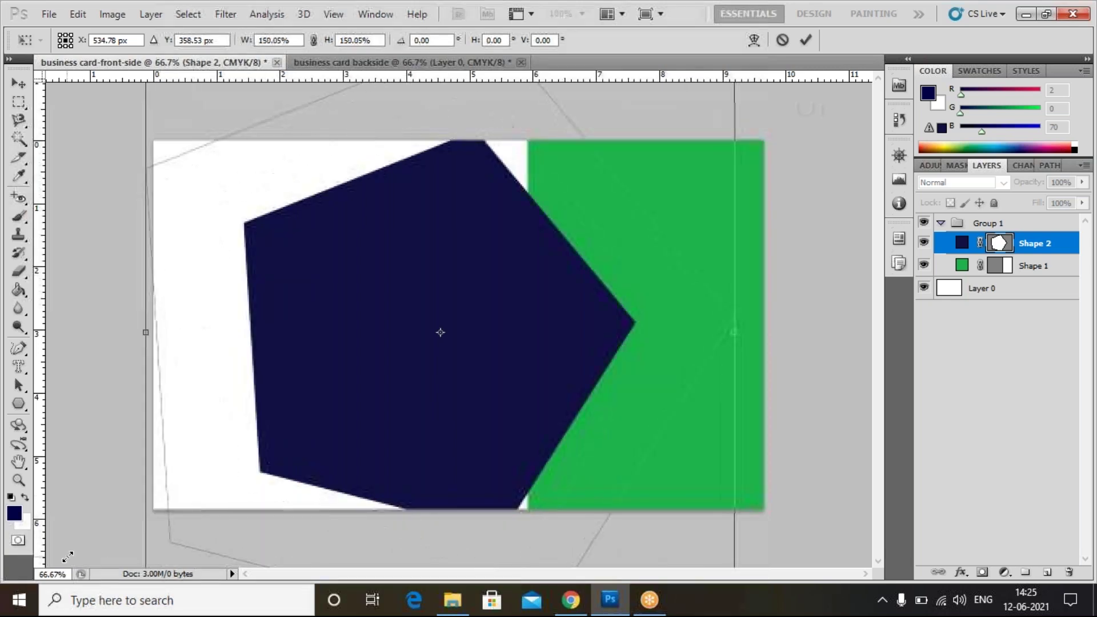
pyautogui.moveTo(251, 445); pyautogui.dragTo(208, 441)
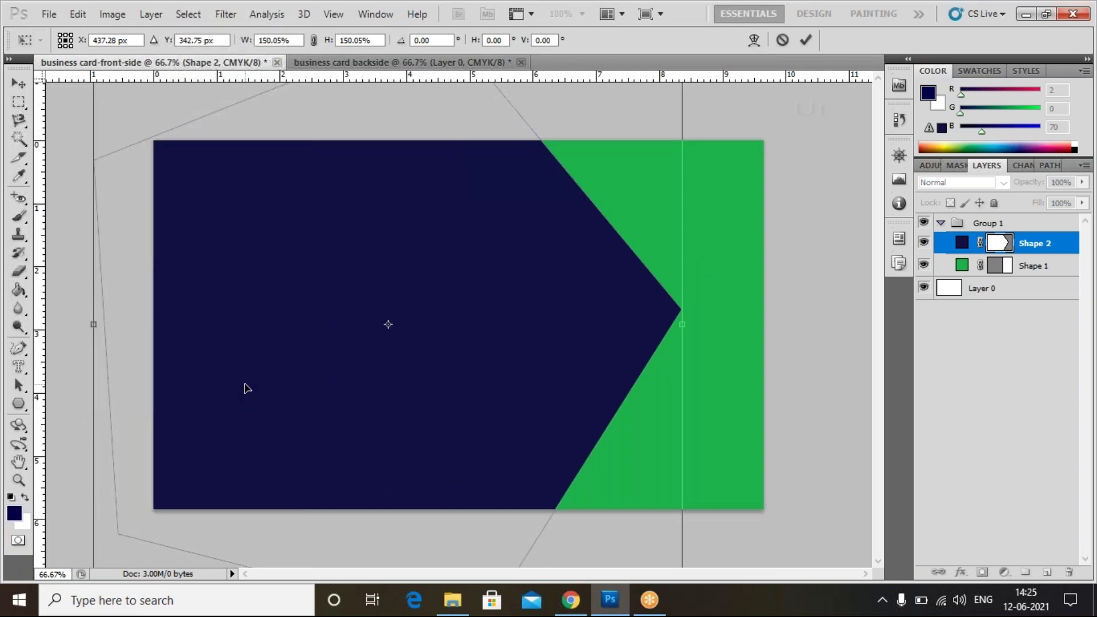
pyautogui.moveTo(499, 344); pyautogui.dragTo(483, 348)
pyautogui.press('Return')
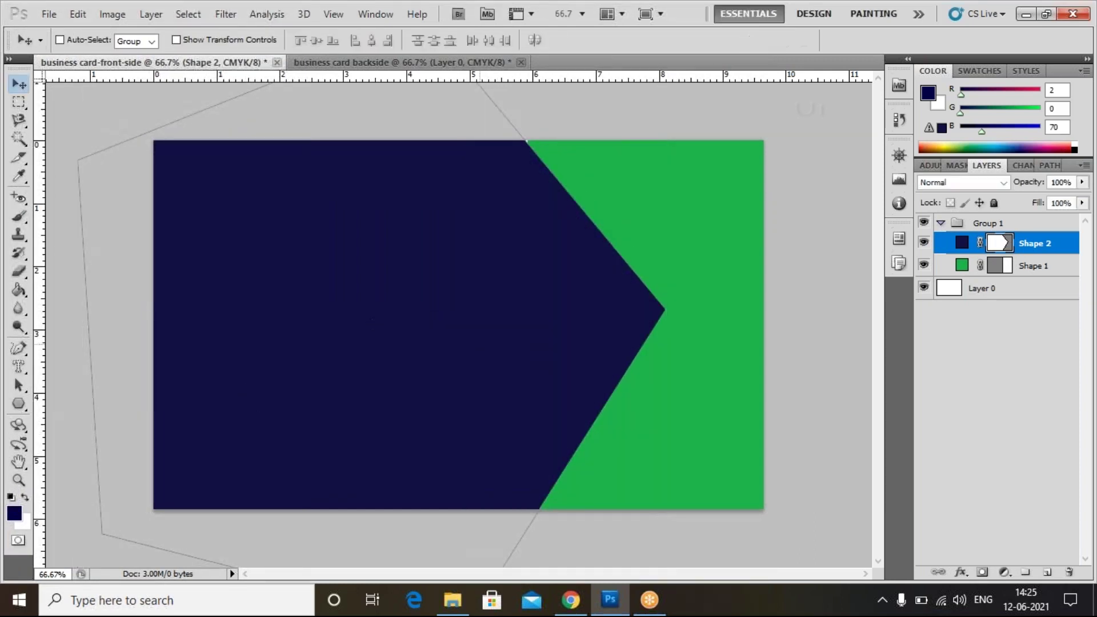
# - Change the pentagon shape's fill color to dark gray #424248
pyautogui.click(980, 400)
pyautogui.click(960, 246)
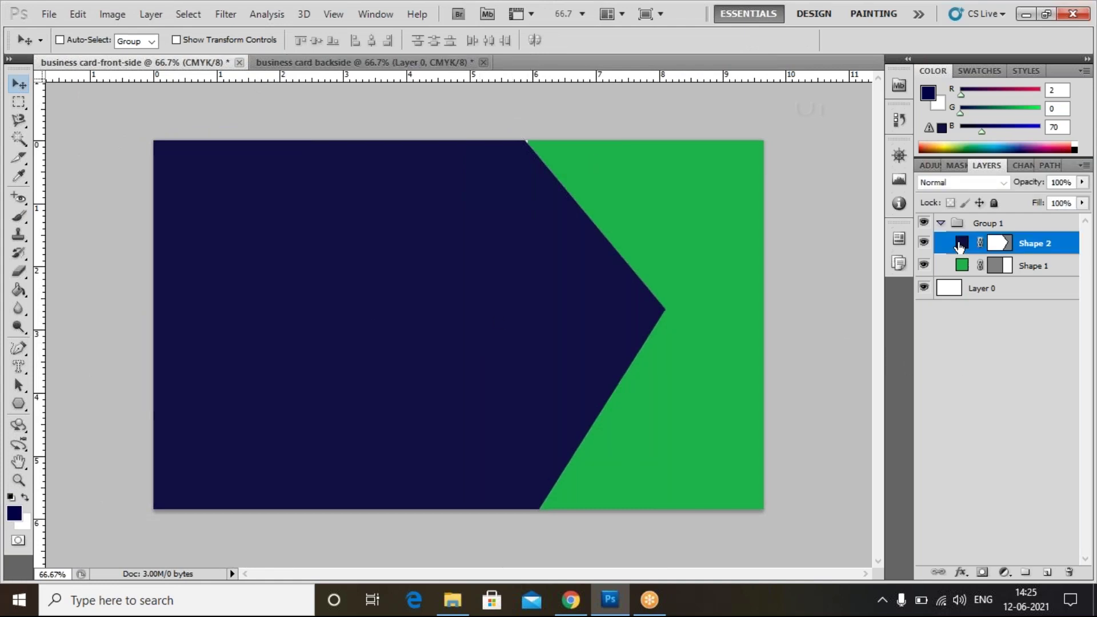
pyautogui.doubleClick(960, 245)
pyautogui.click(722, 370)
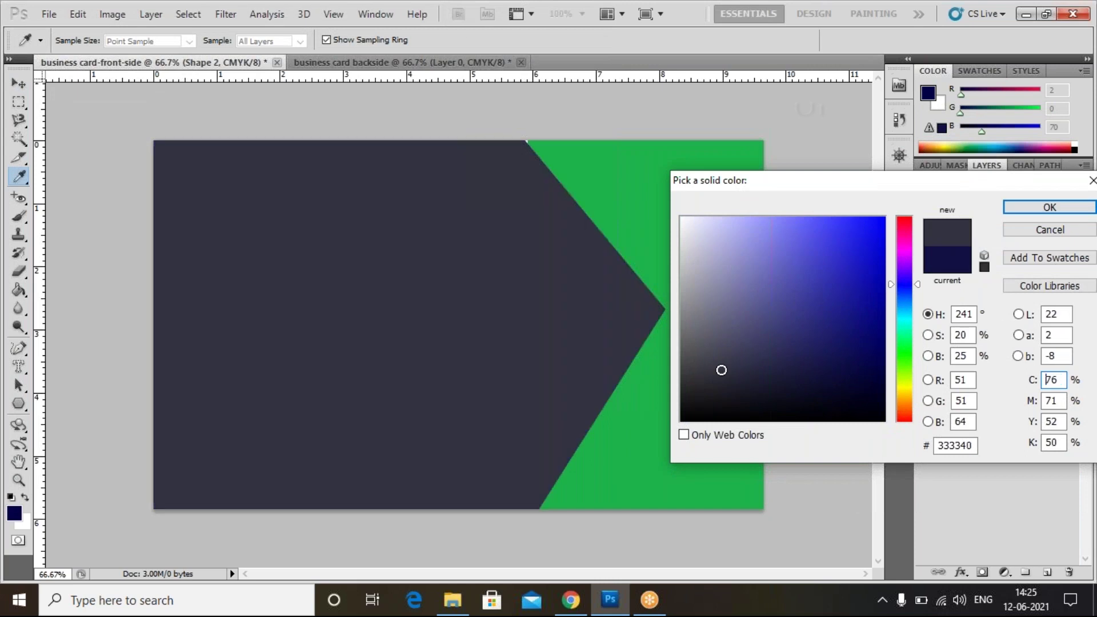
pyautogui.moveTo(719, 372); pyautogui.dragTo(698, 363)
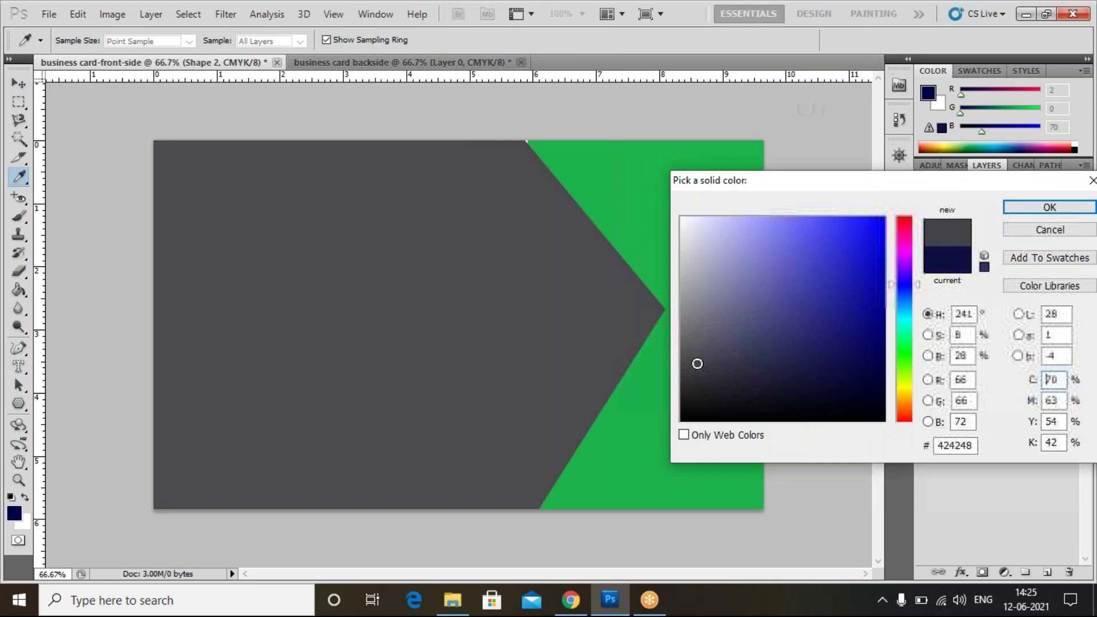
pyautogui.click(1050, 211)
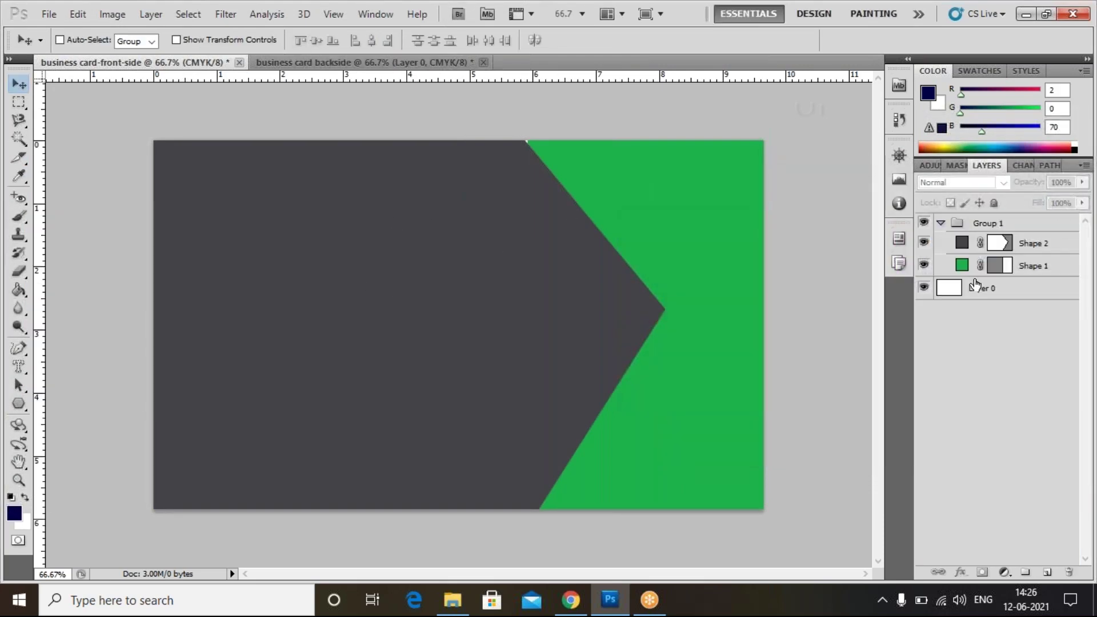
# - Rotate the gray pentagon clockwise by about 1.5° and reposition it so its point sits near the card's mid-height
pyautogui.click(1029, 244)
pyautogui.hotkey('shift', 'Down')
pyautogui.hotkey('shift', 'Down')
pyautogui.hotkey('shift', 'Down')
pyautogui.hotkey('shift', 'Down')
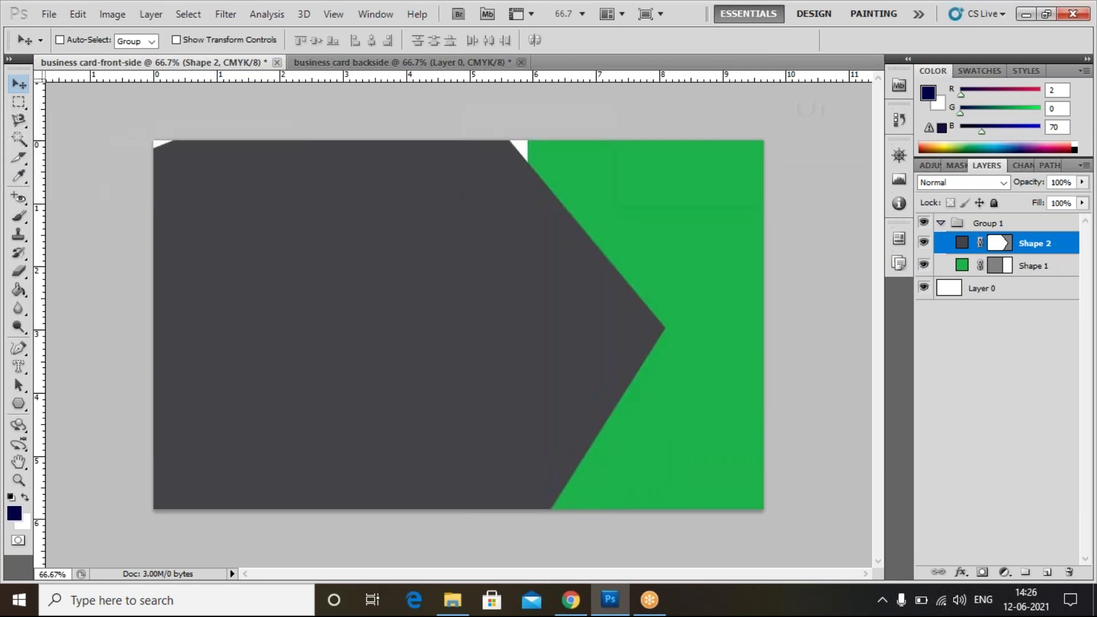
pyautogui.hotkey('ctrl', 't')
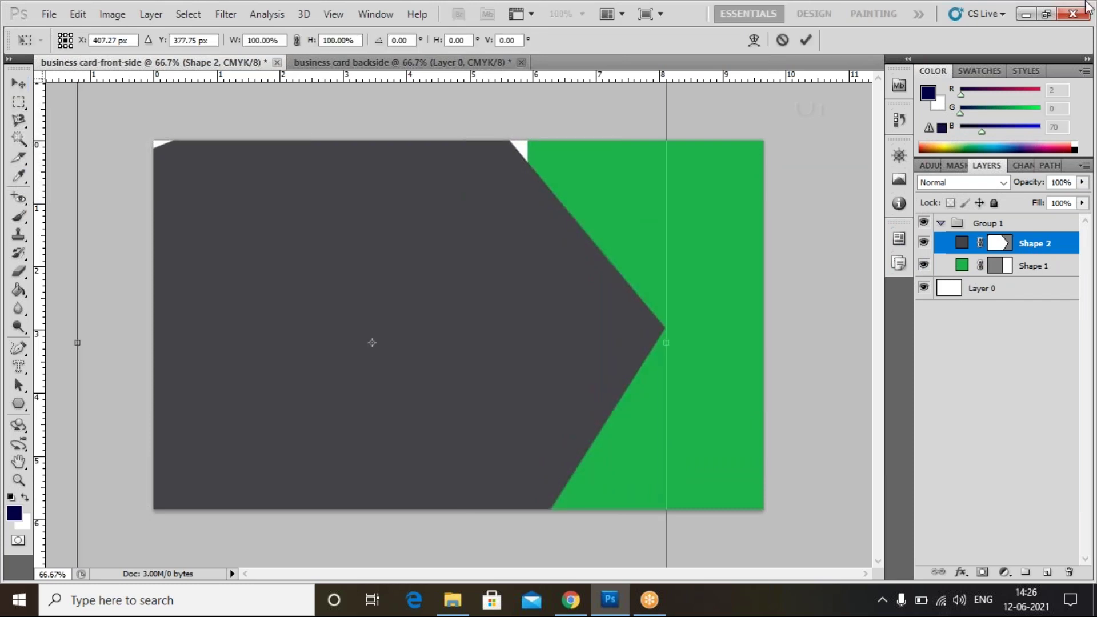
pyautogui.moveTo(724, 208); pyautogui.dragTo(725, 217)
pyautogui.moveTo(591, 346)
pyautogui.mouseDown()
pyautogui.moveTo(605, 344)
pyautogui.moveTo(604, 328)
pyautogui.moveTo(591, 329)
pyautogui.mouseUp()
pyautogui.press('Right')
pyautogui.press('Right')
pyautogui.press('Right')
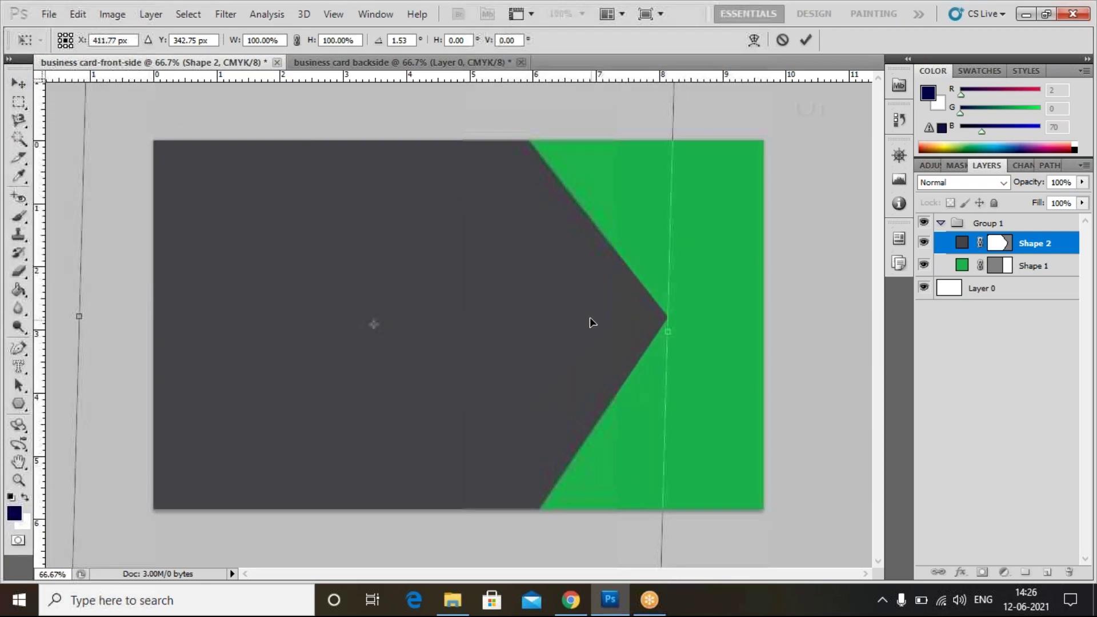
pyautogui.moveTo(701, 289); pyautogui.dragTo(675, 292)
pyautogui.press('Return')
# - Nudge the pentagon slightly left to align its upper edge with the green rectangle's upper-left corner
pyautogui.press('Left')
pyautogui.press('Left')
pyautogui.press('Left')
pyautogui.press('Left')
pyautogui.press('Left')
pyautogui.press('Right')
pyautogui.press('Right')
pyautogui.press('Right')
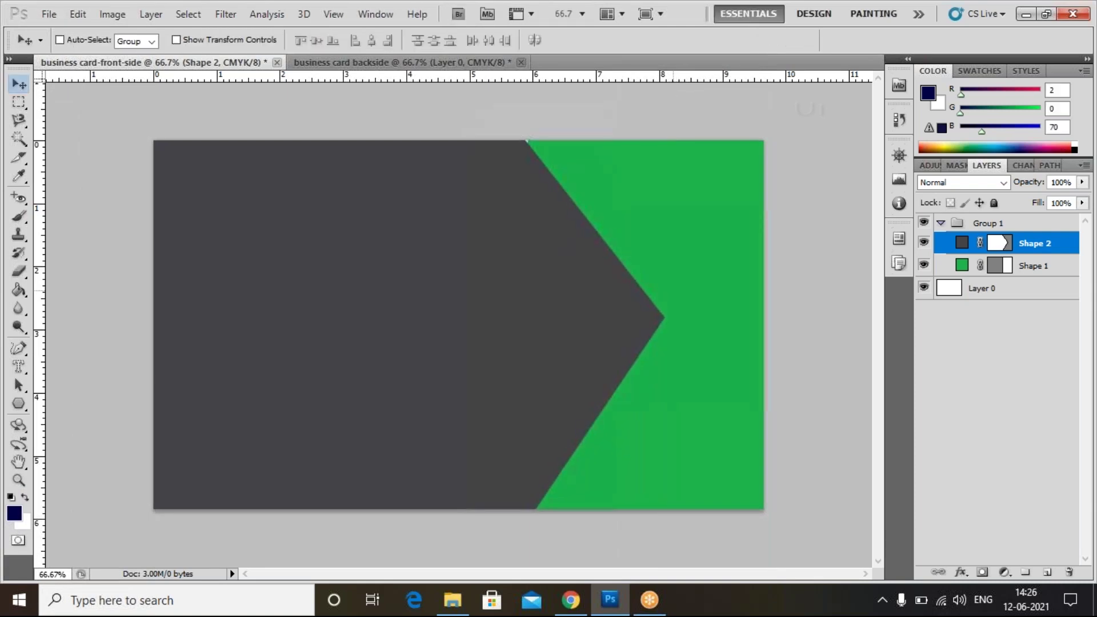
# - Nudge the green rectangle slightly left and widen it to 100.68% so it reaches the card's right edge
pyautogui.click(1068, 267)
pyautogui.press('Left')
pyautogui.press('Left')
pyautogui.hotkey('ctrl', 't')
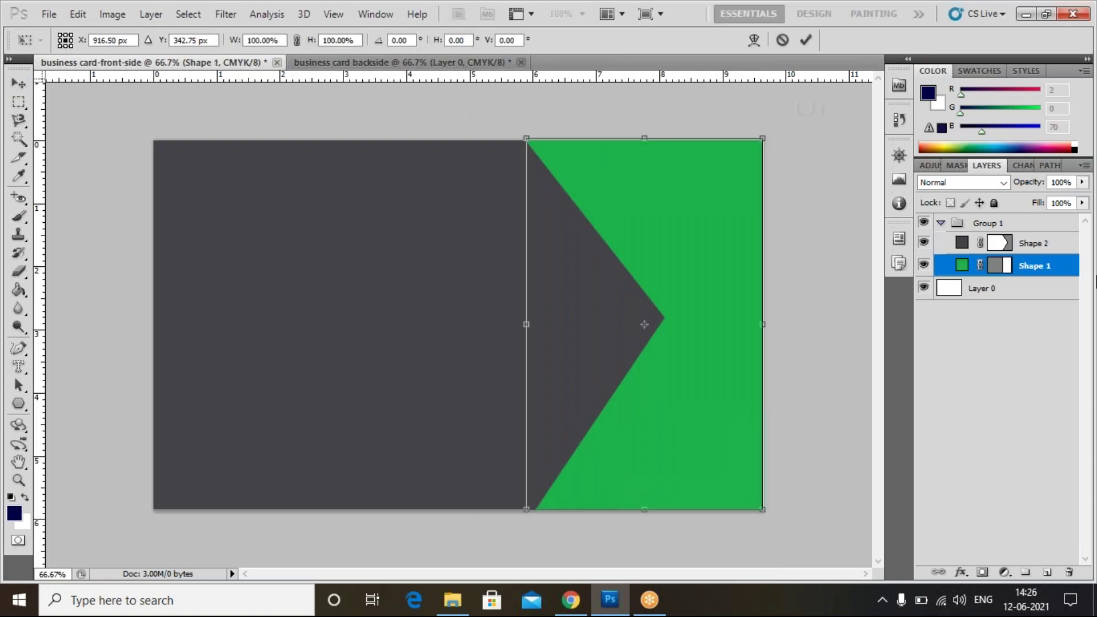
pyautogui.moveTo(764, 323); pyautogui.dragTo(767, 322)
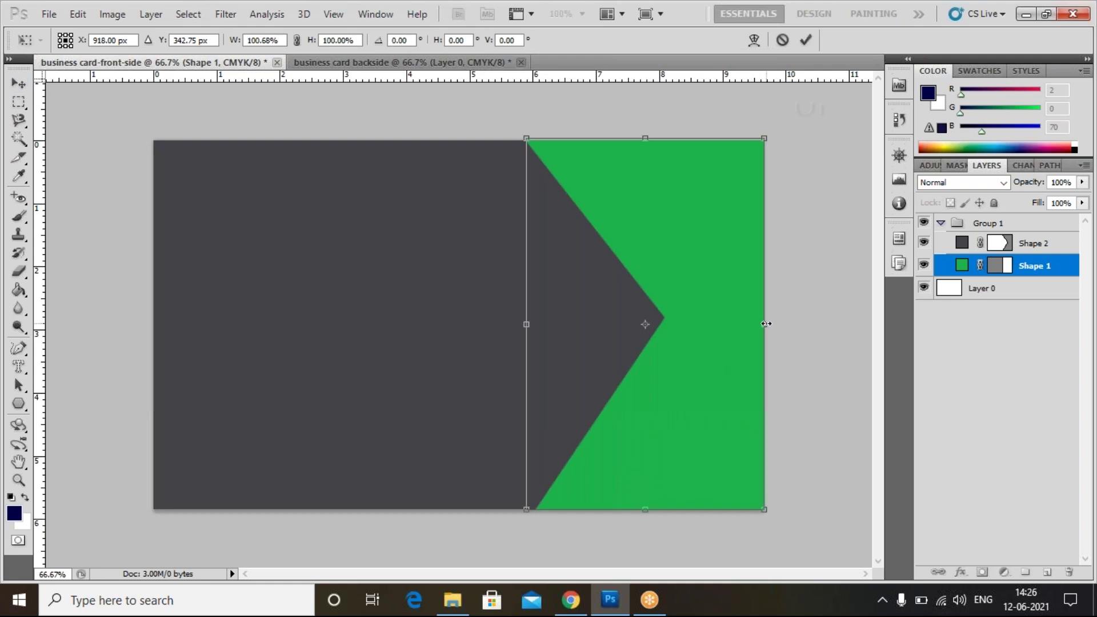
pyautogui.press('Return')
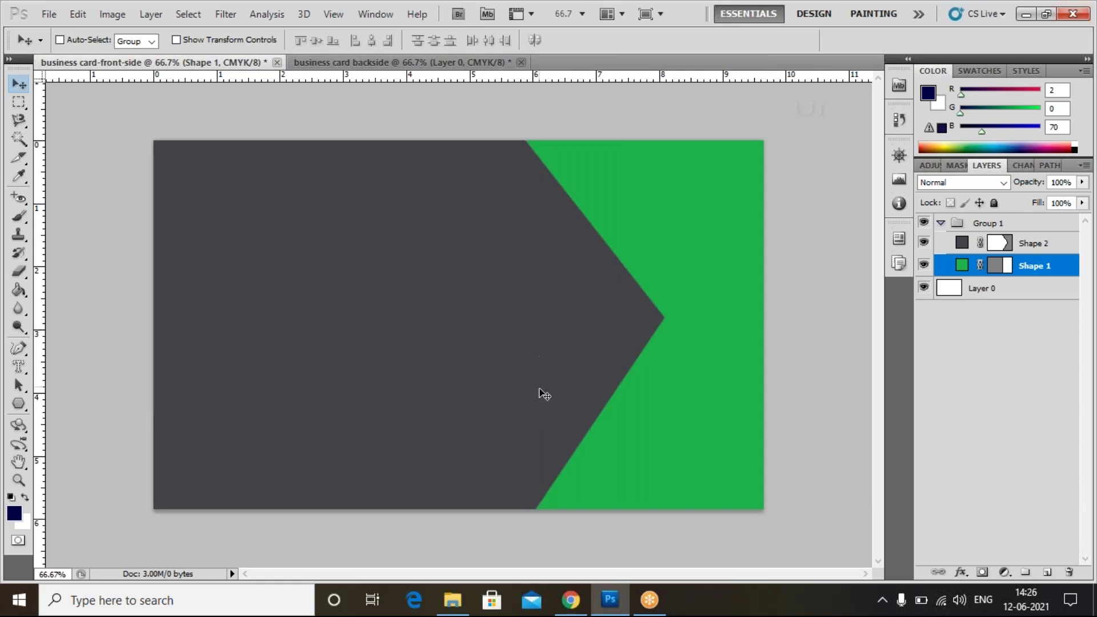
# - Draw a dark blue six-sided polygon about 4 cm wide above the pentagon layer and move it over the pentagon's point
pyautogui.click(1043, 248)
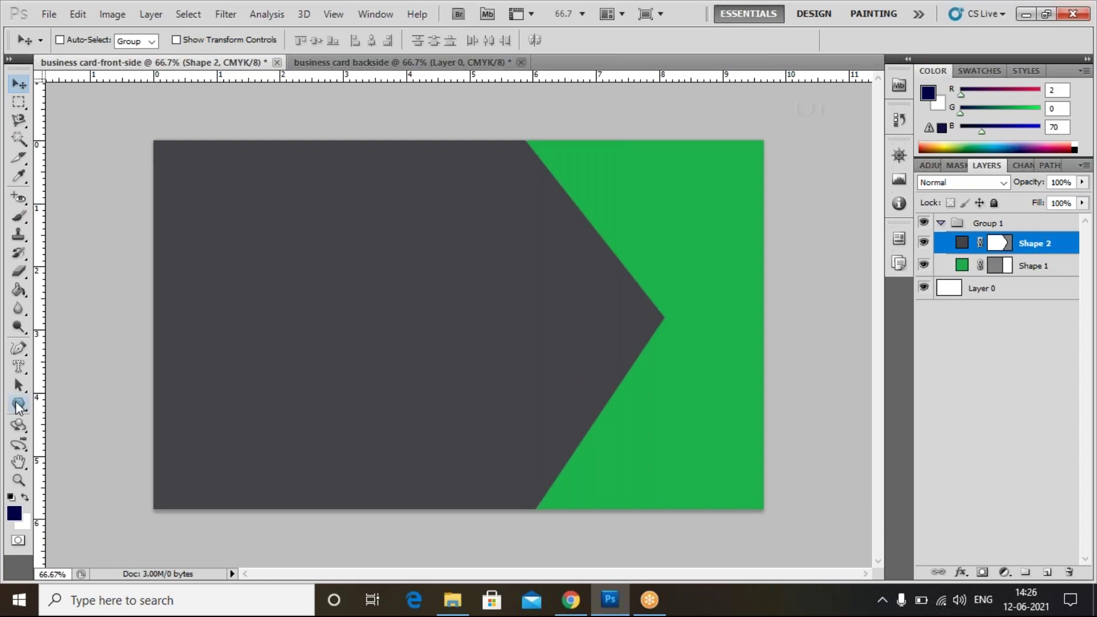
pyautogui.click(19, 405)
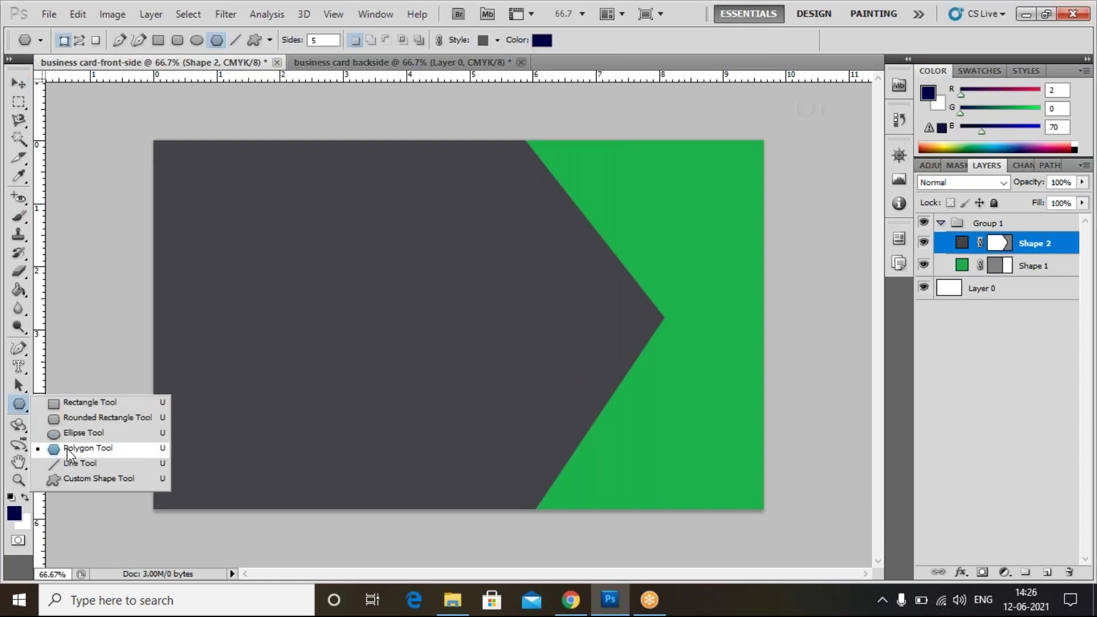
pyautogui.click(91, 446)
pyautogui.click(322, 41)
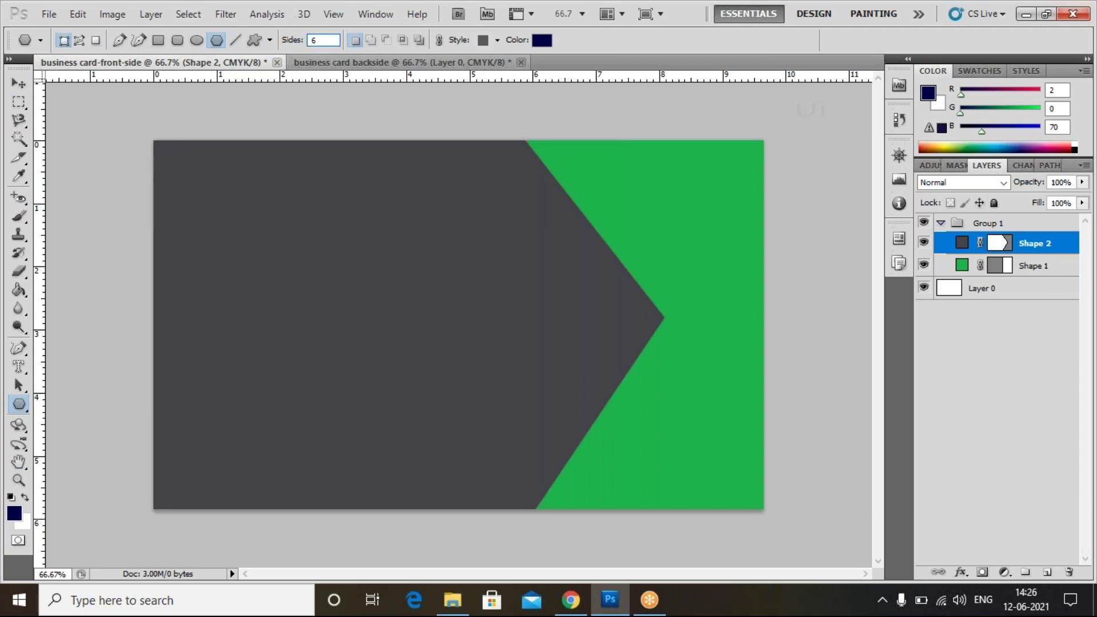
pyautogui.moveTo(364, 264); pyautogui.dragTo(237, 270)
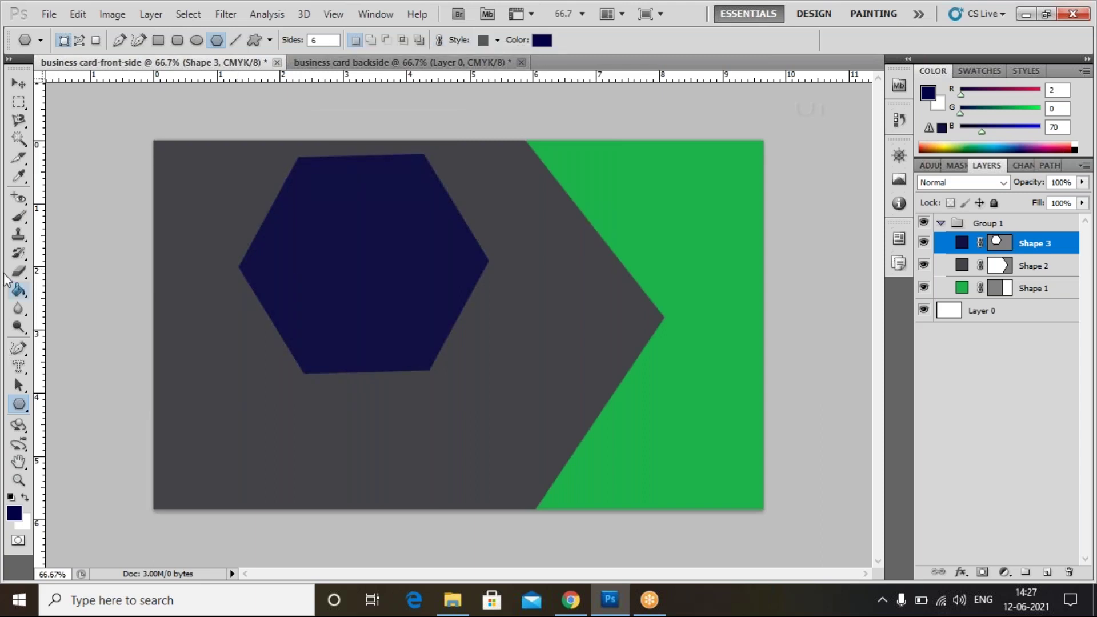
pyautogui.click(19, 84)
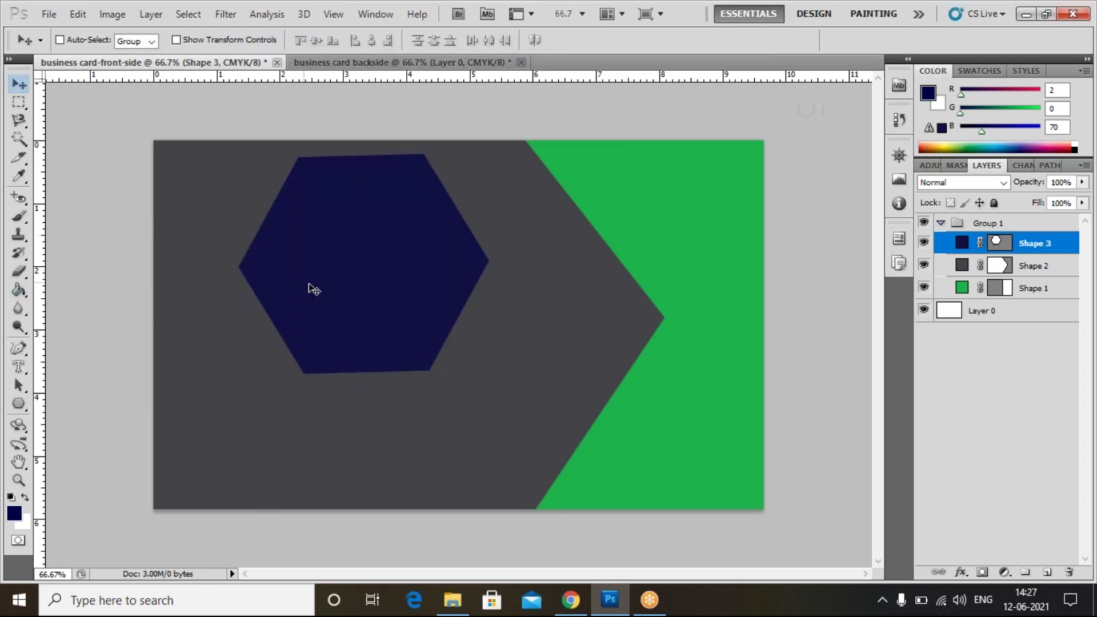
pyautogui.moveTo(347, 292); pyautogui.dragTo(513, 338)
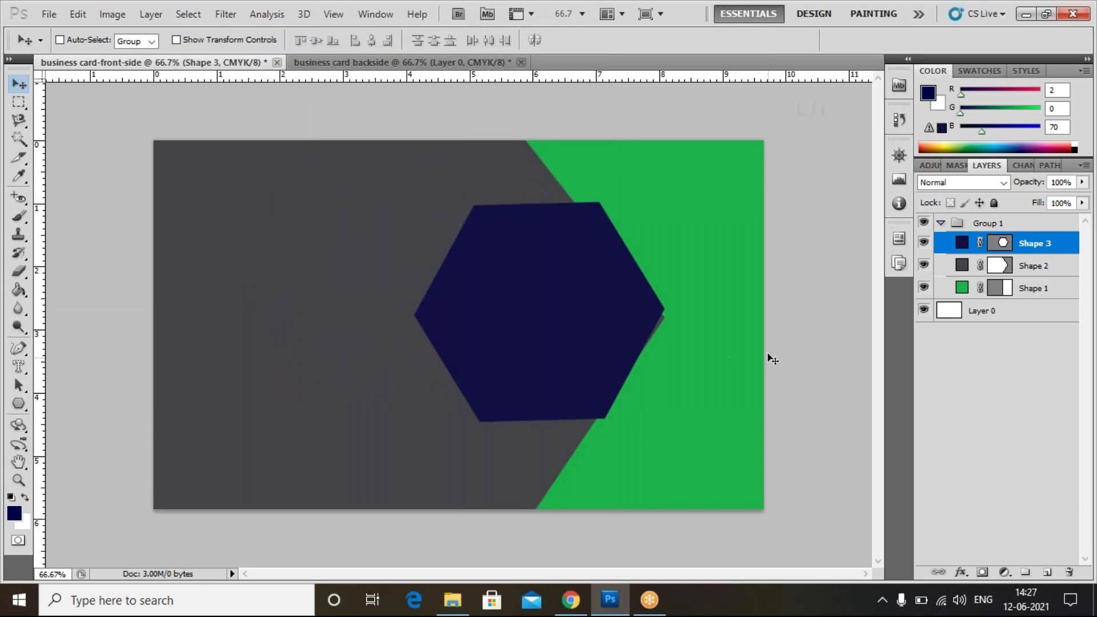
# - Change the hexagon shape's fill color to near-black #131313
pyautogui.doubleClick(963, 244)
pyautogui.click(683, 407)
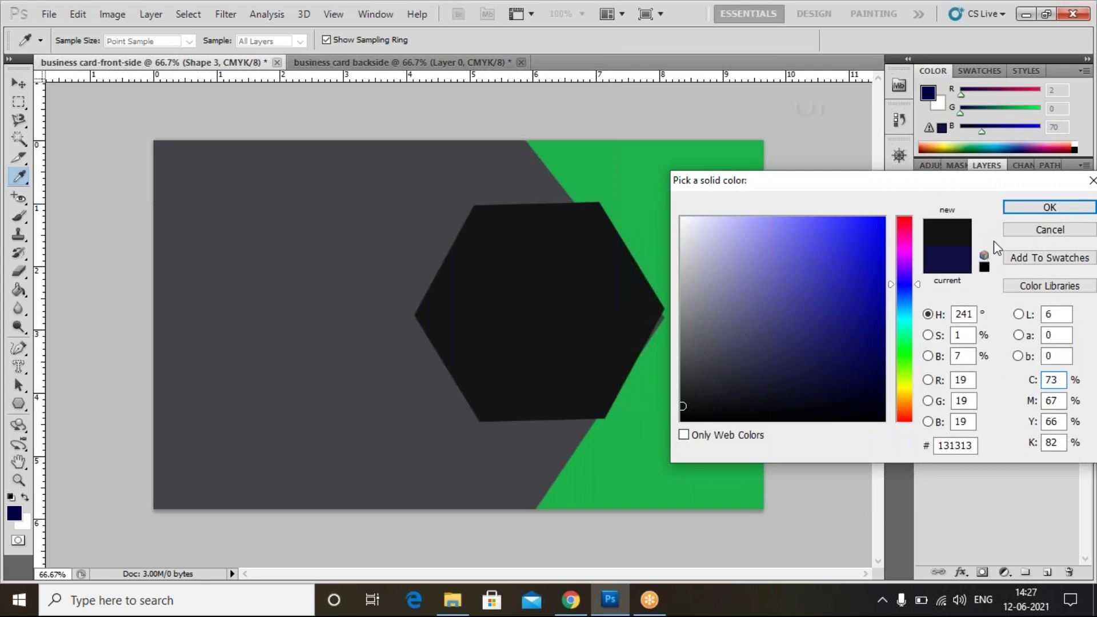
pyautogui.click(1034, 212)
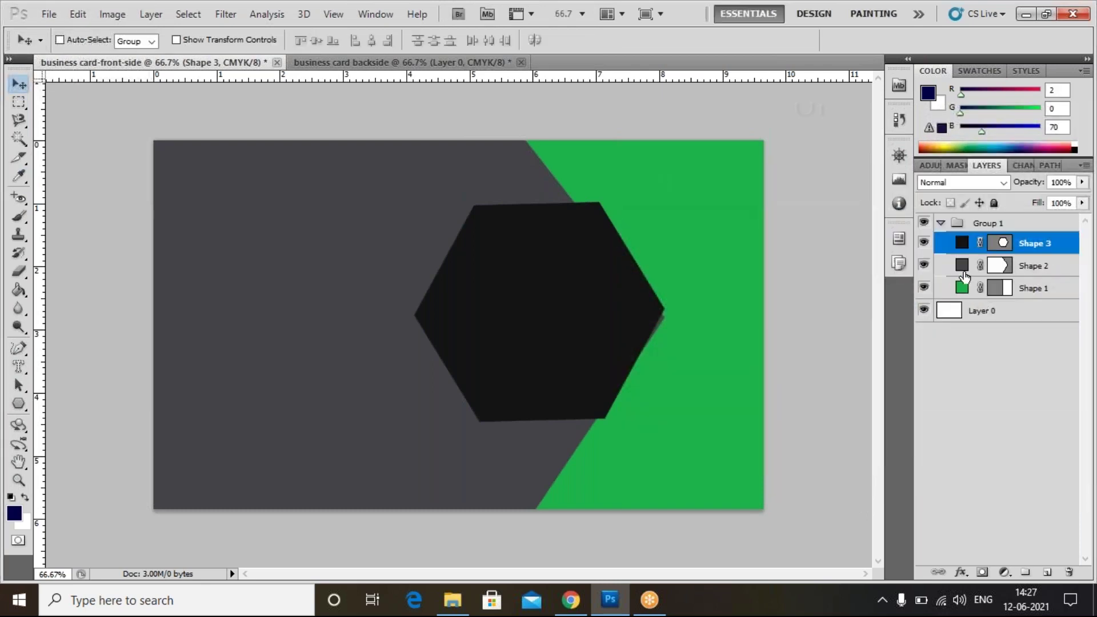
# - Change the pentagon shape's fill color to #1a1a1a, slightly lighter than the hexagon
pyautogui.click(964, 270)
pyautogui.doubleClick(965, 266)
pyautogui.click(622, 346)
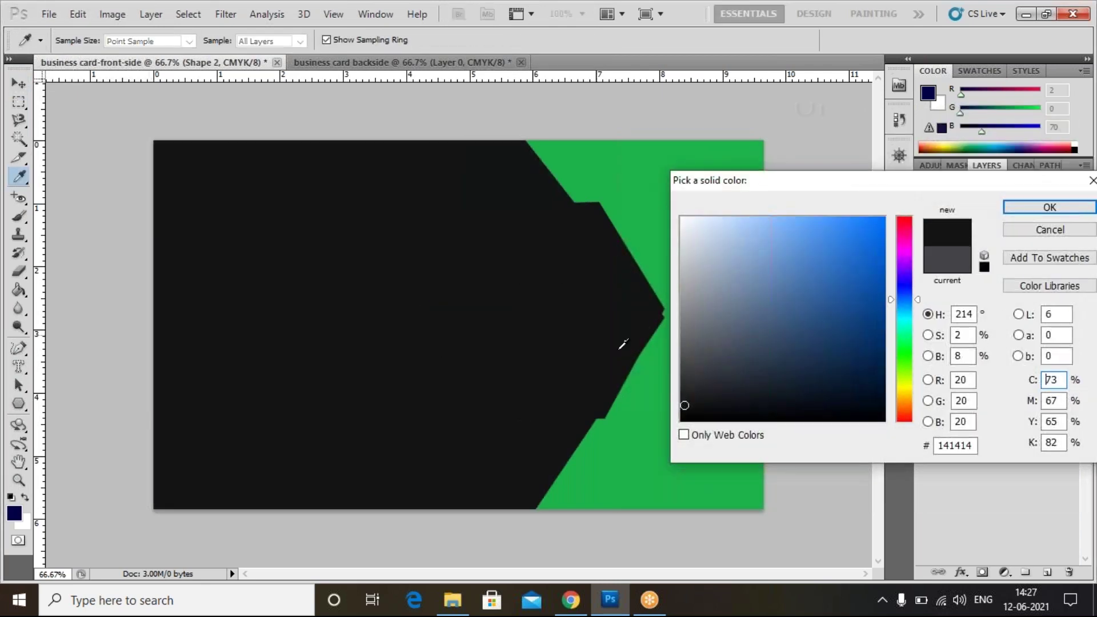
pyautogui.moveTo(689, 406)
pyautogui.mouseDown()
pyautogui.moveTo(682, 386)
pyautogui.moveTo(683, 400)
pyautogui.mouseUp()
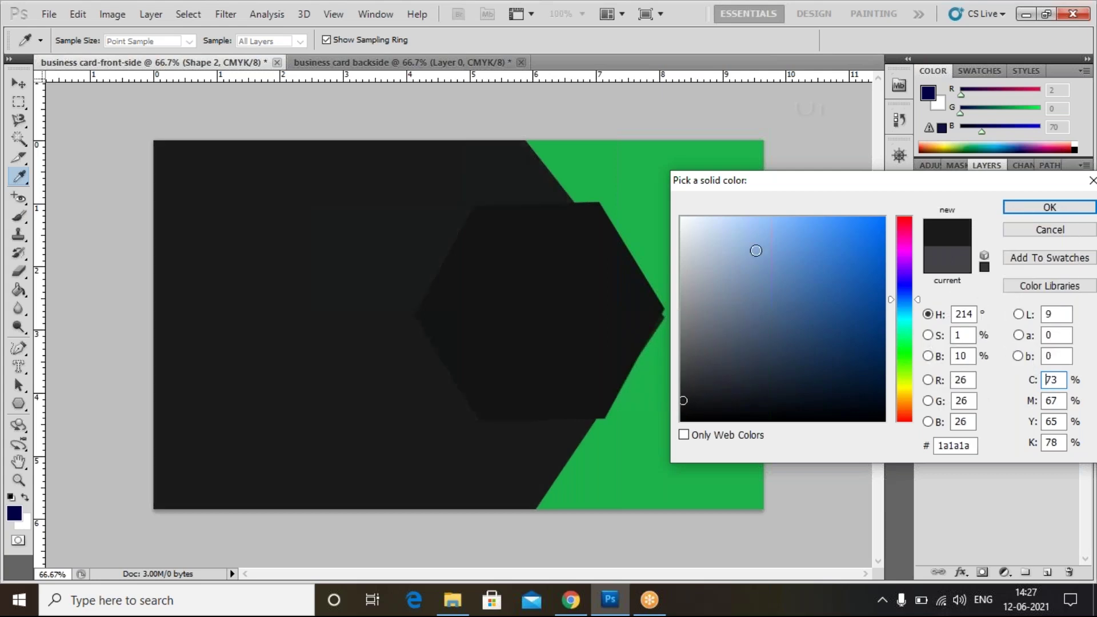
pyautogui.click(1050, 207)
pyautogui.press('v')
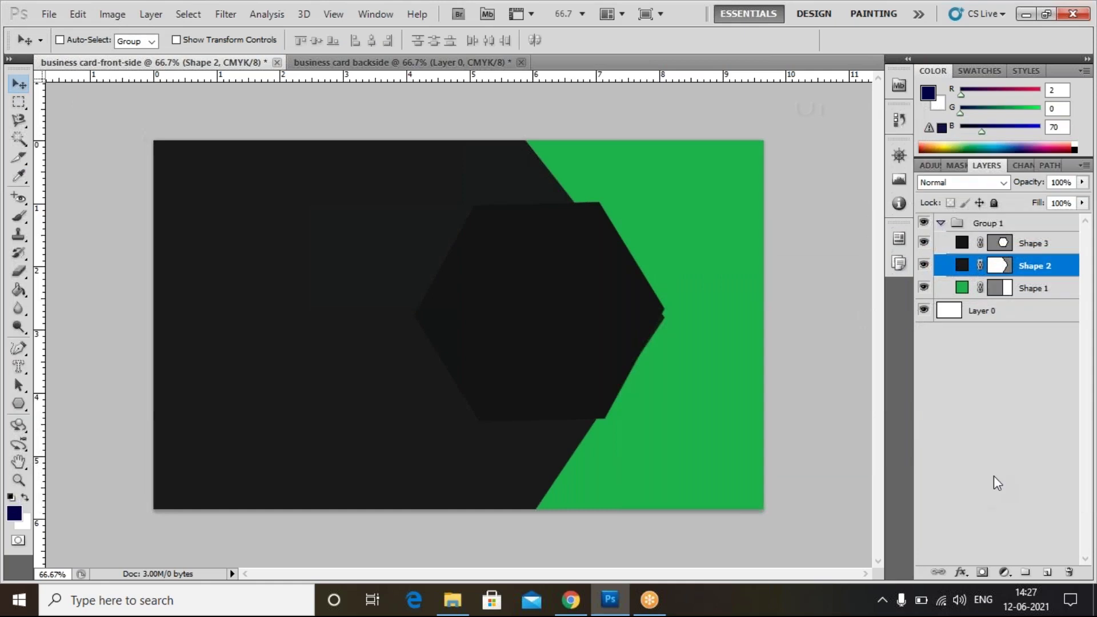
# - Clip the hexagon's shape layer to the pentagon layer with a clipping mask
pyautogui.click(998, 483)
pyautogui.click(1021, 244)
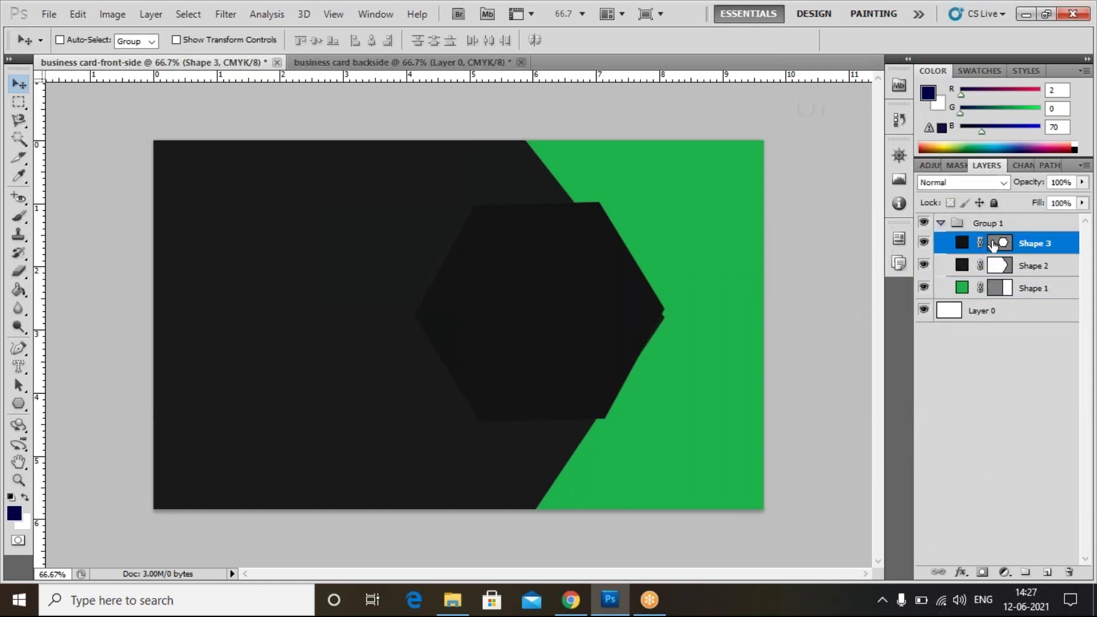
pyautogui.rightClick(1037, 244)
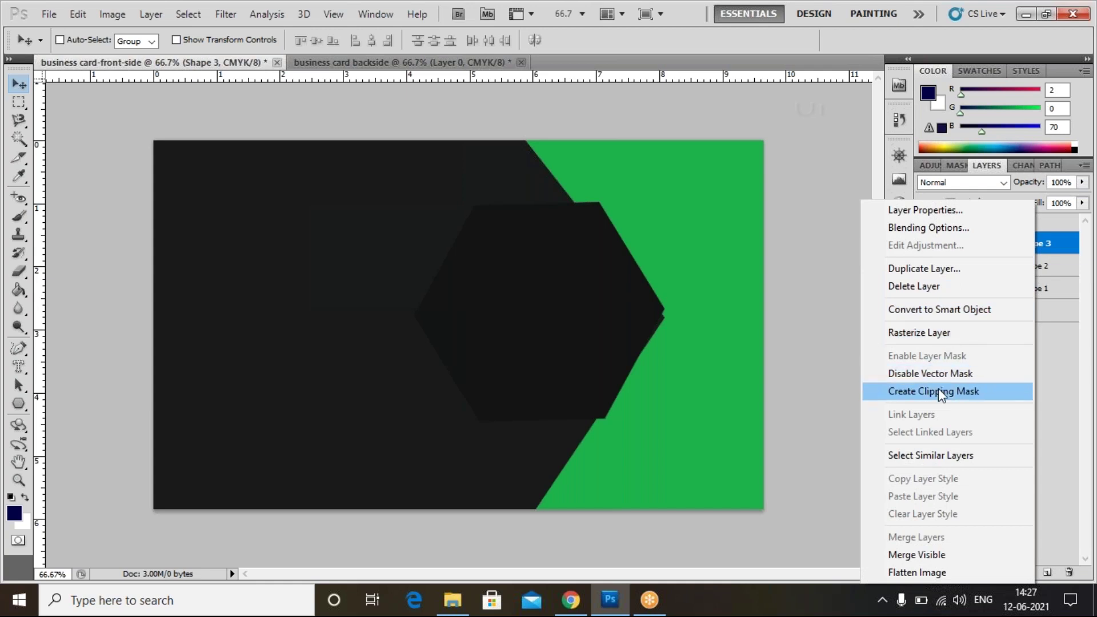
pyautogui.click(940, 393)
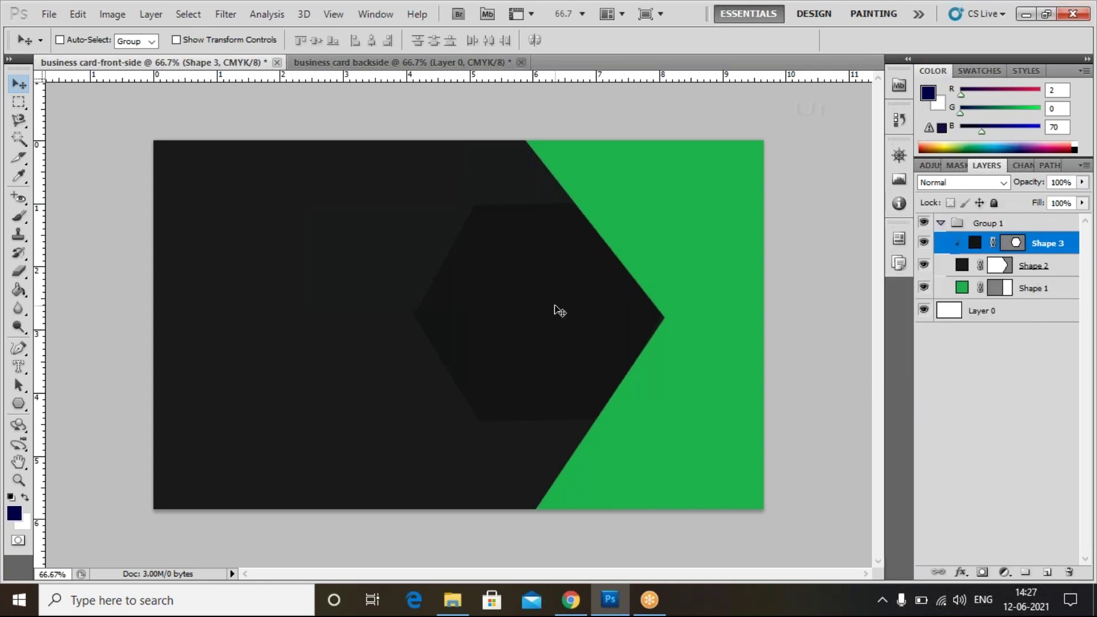
# - Enlarge the hexagon slightly about its center and shift it right toward the pentagon's point
pyautogui.hotkey('ctrl', 't')
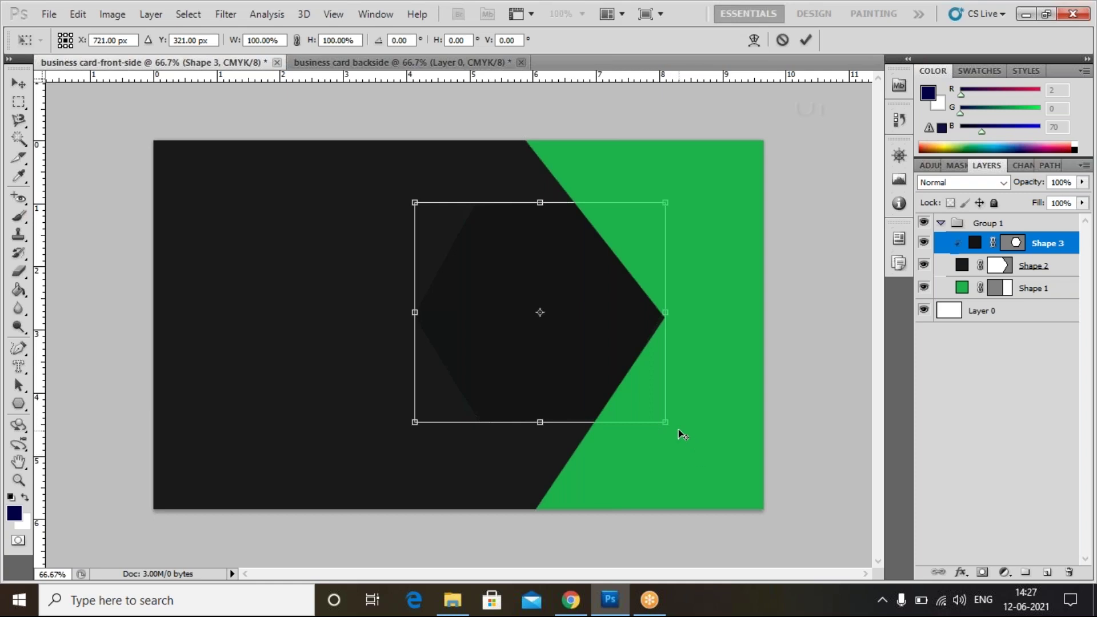
pyautogui.moveTo(666, 422); pyautogui.dragTo(691, 440)
pyautogui.press('Return')
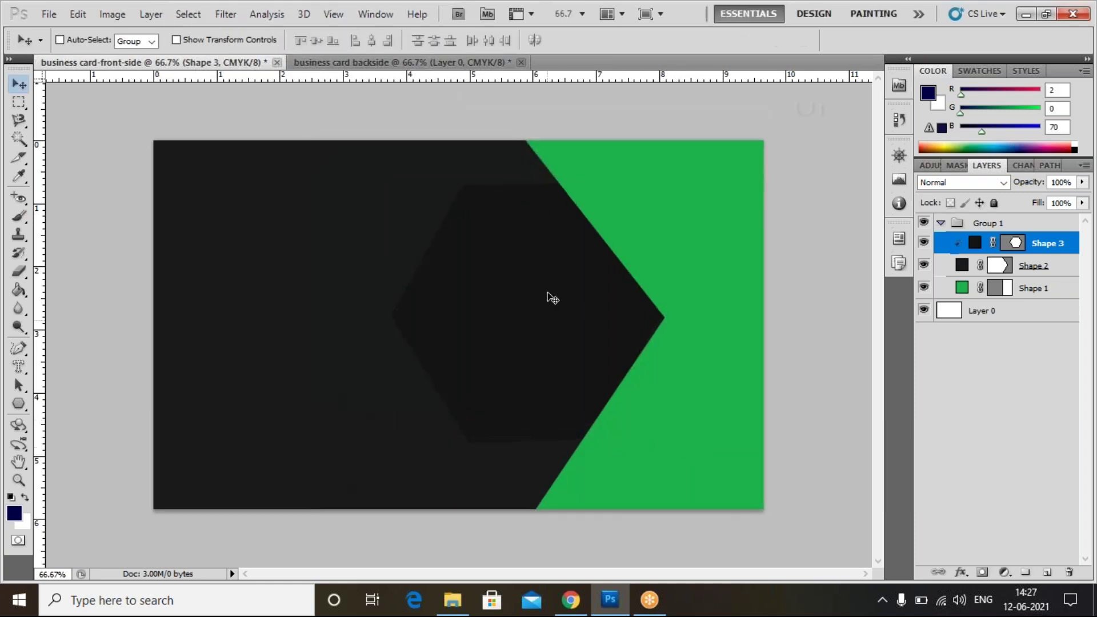
pyautogui.moveTo(567, 309); pyautogui.dragTo(579, 309)
# - Add a drop shadow to the clipped hexagon with distance 21 px and size 13 px, not using global light
pyautogui.click(961, 572)
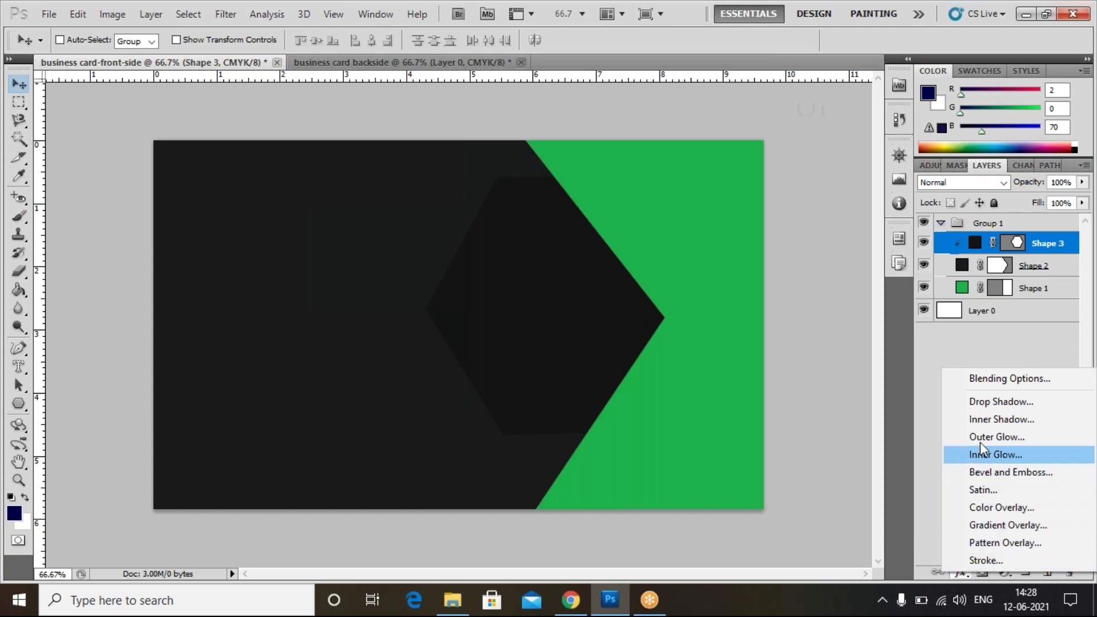
pyautogui.click(978, 406)
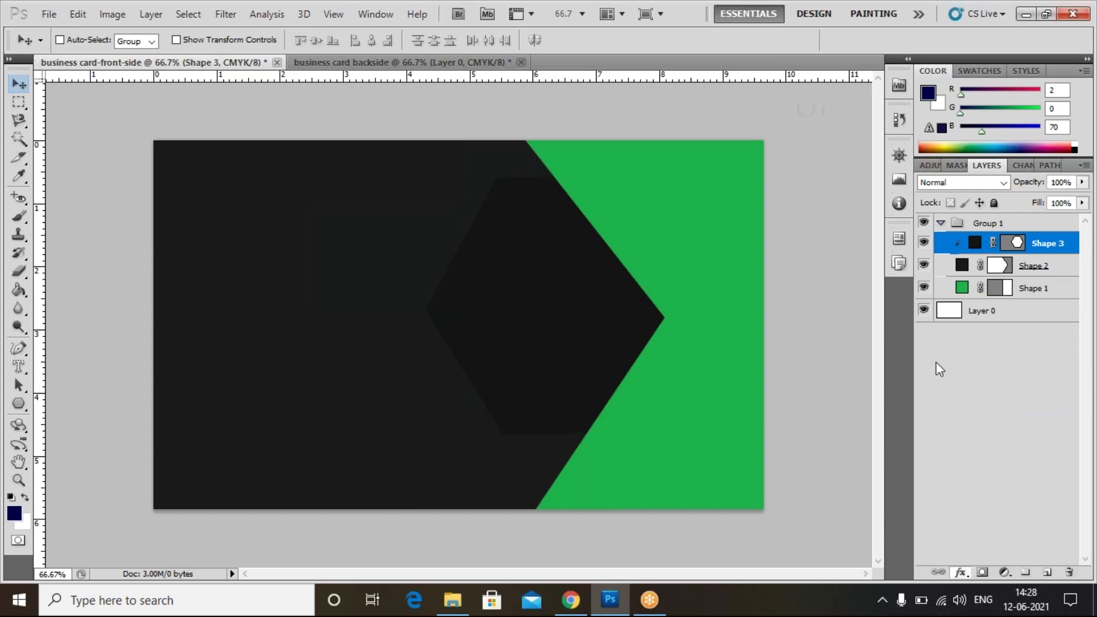
pyautogui.moveTo(883, 239); pyautogui.dragTo(937, 281)
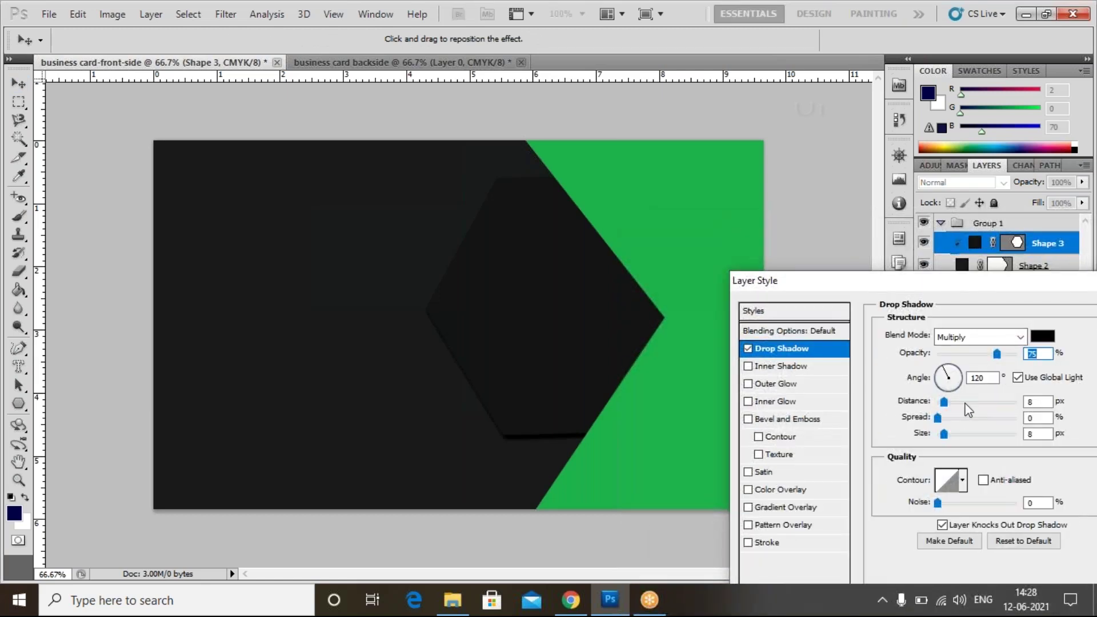
pyautogui.moveTo(946, 401); pyautogui.dragTo(946, 433)
pyautogui.moveTo(948, 378); pyautogui.dragTo(942, 381)
pyautogui.click(1018, 377)
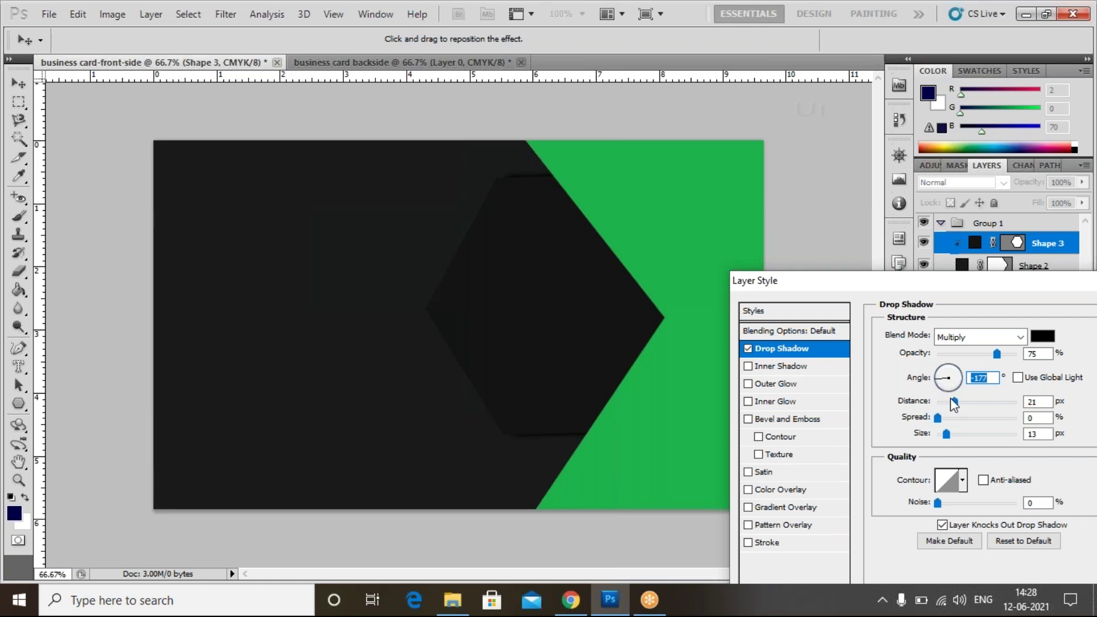
# - Set the hexagon's drop shadow angle to -3° so it falls along the left edges, and apply the layer style
pyautogui.click(949, 388)
pyautogui.click(944, 375)
pyautogui.moveTo(944, 373); pyautogui.dragTo(932, 385)
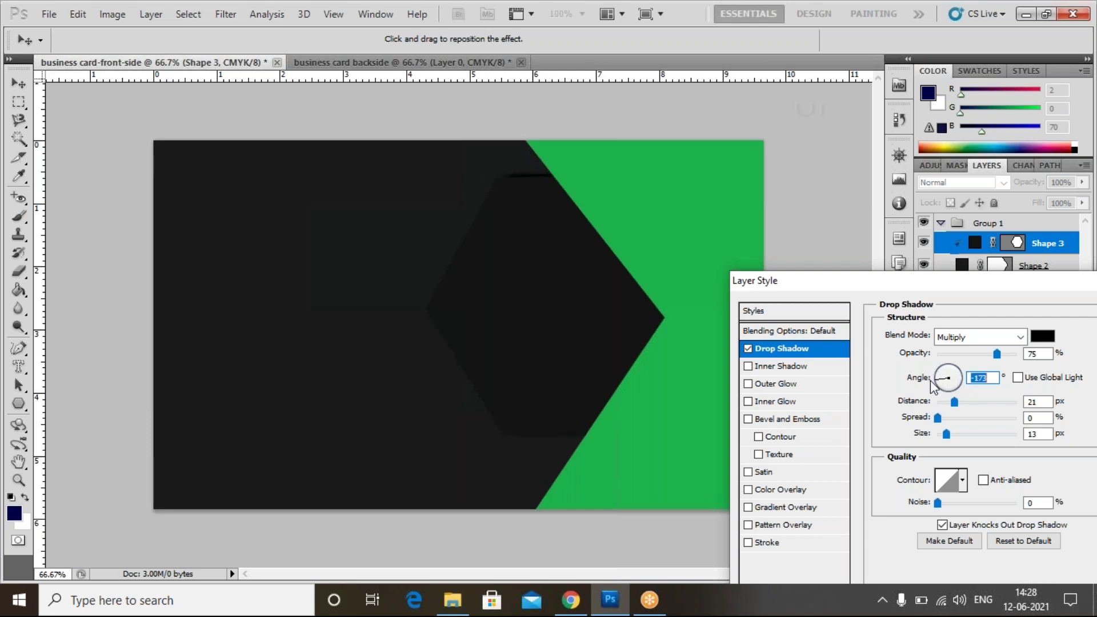
pyautogui.click(964, 381)
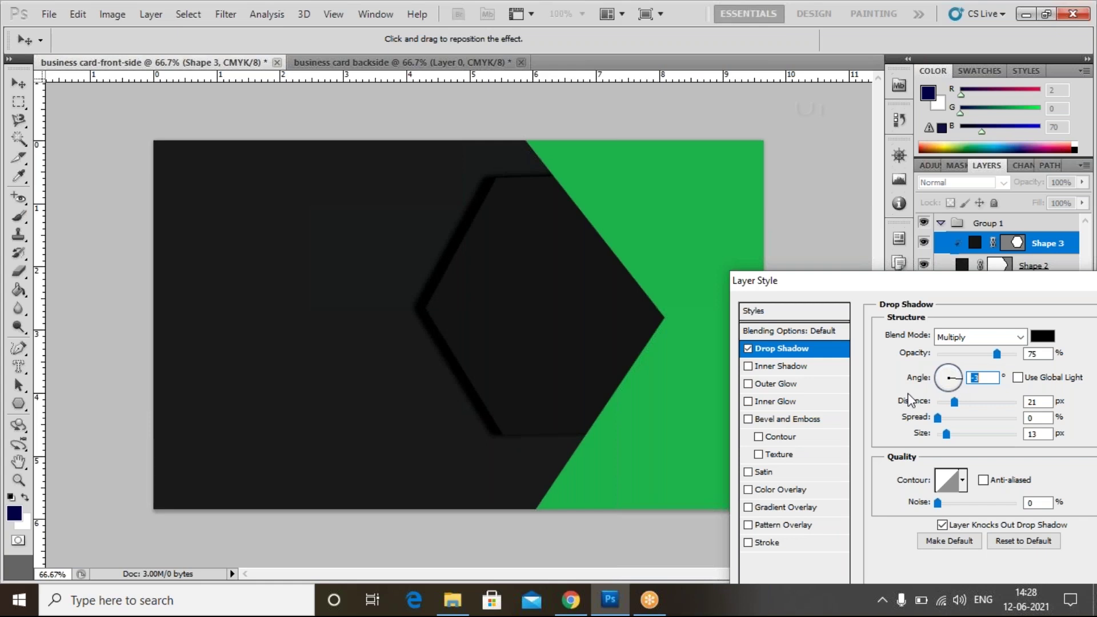
pyautogui.moveTo(1051, 288); pyautogui.dragTo(960, 298)
pyautogui.click(1071, 314)
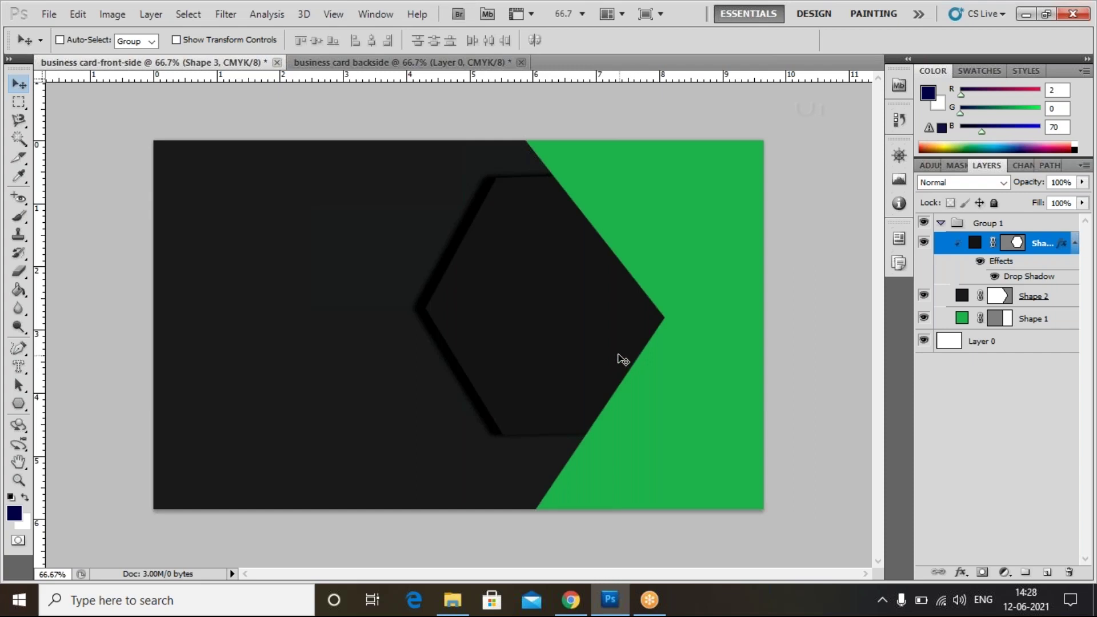
# - Duplicate the hexagon toward the left and turn off the copy's drop shadow
pyautogui.moveTo(615, 352); pyautogui.dragTo(473, 367)
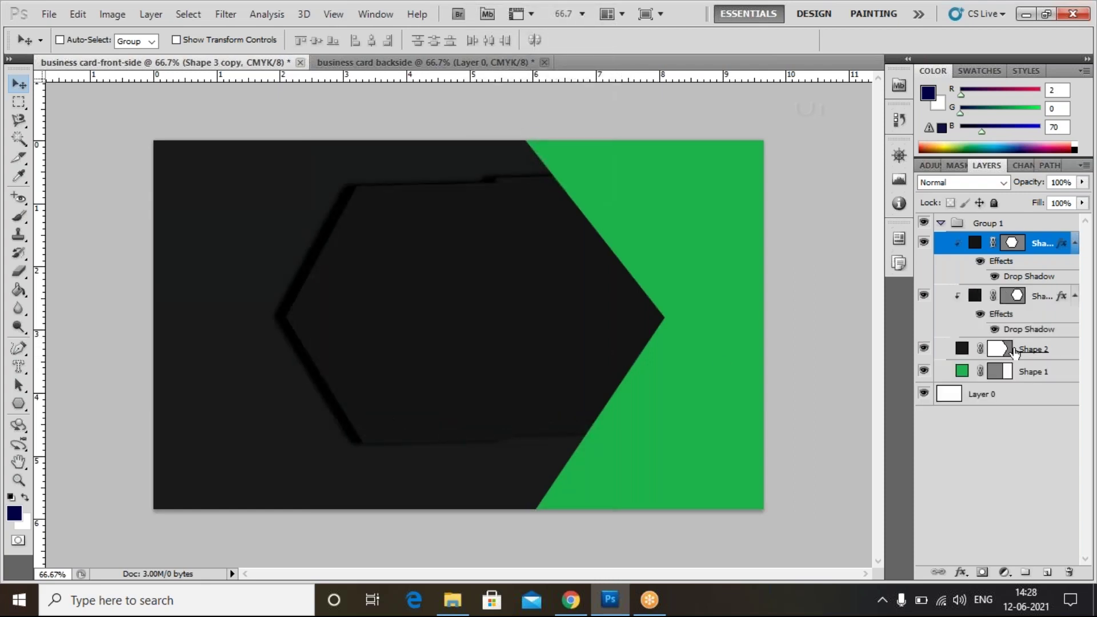
pyautogui.click(994, 277)
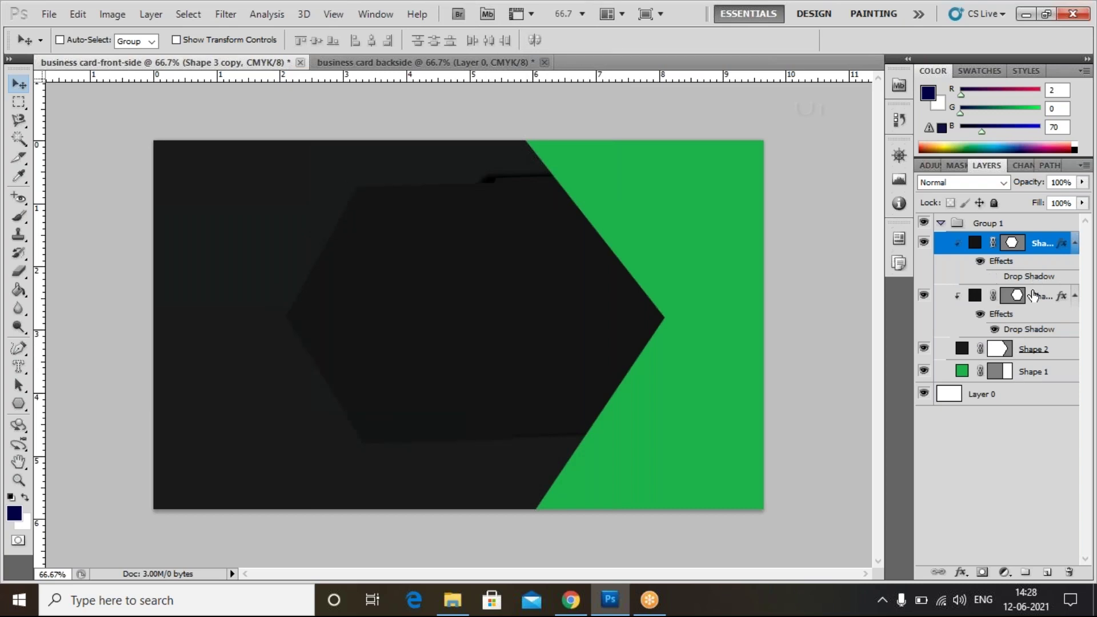
# - Release the hexagon copy from its clipping mask and move it right so it overlaps the green area
pyautogui.rightClick(1035, 243)
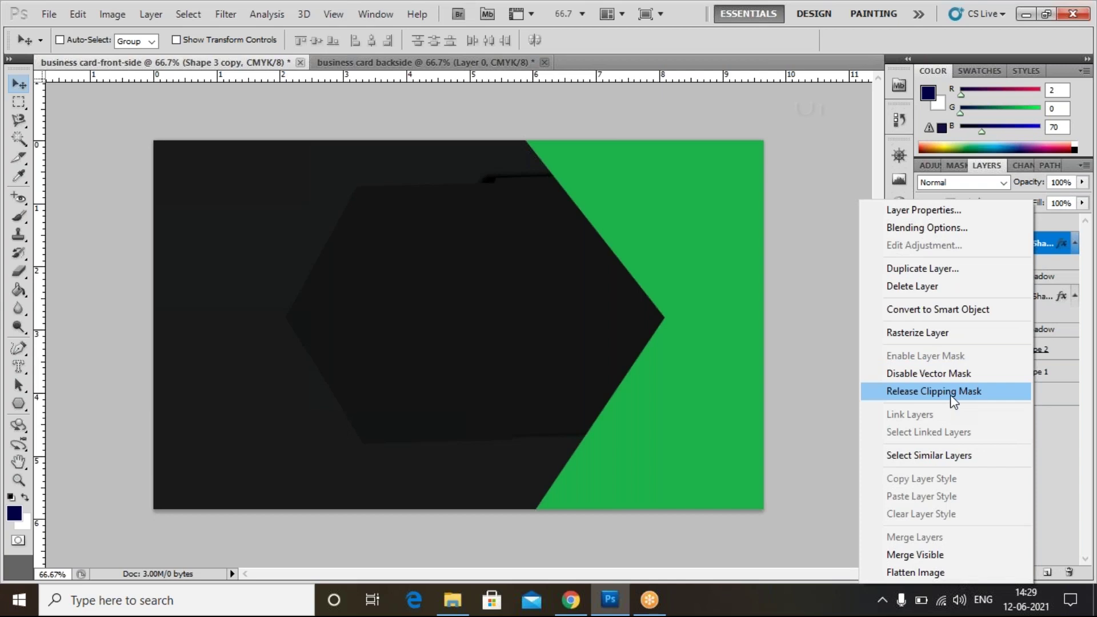
pyautogui.click(952, 393)
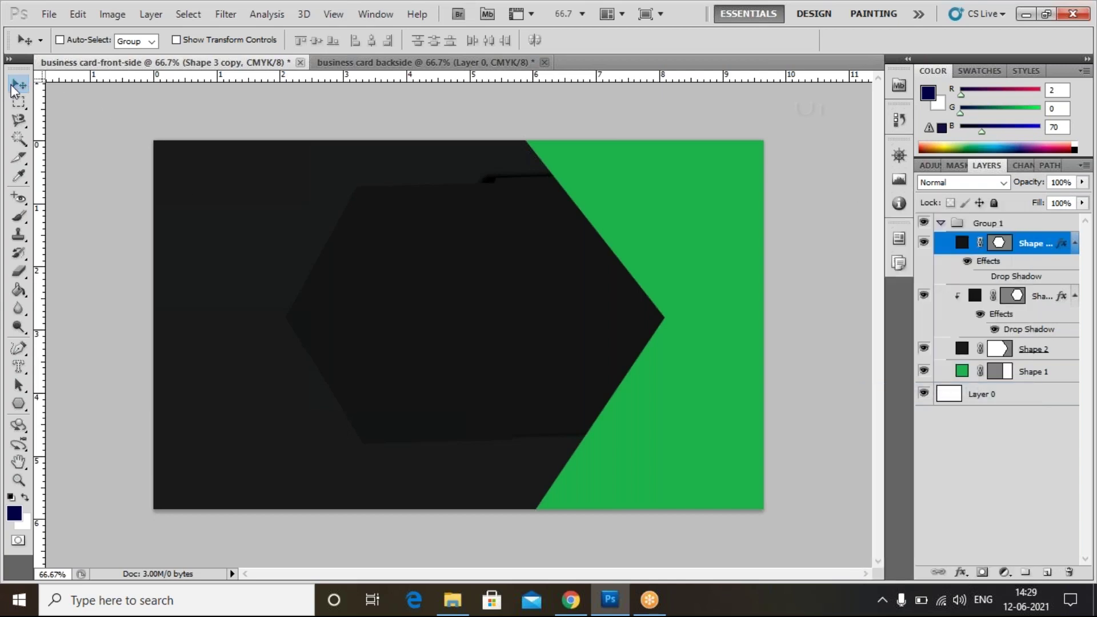
pyautogui.moveTo(383, 309); pyautogui.dragTo(519, 296)
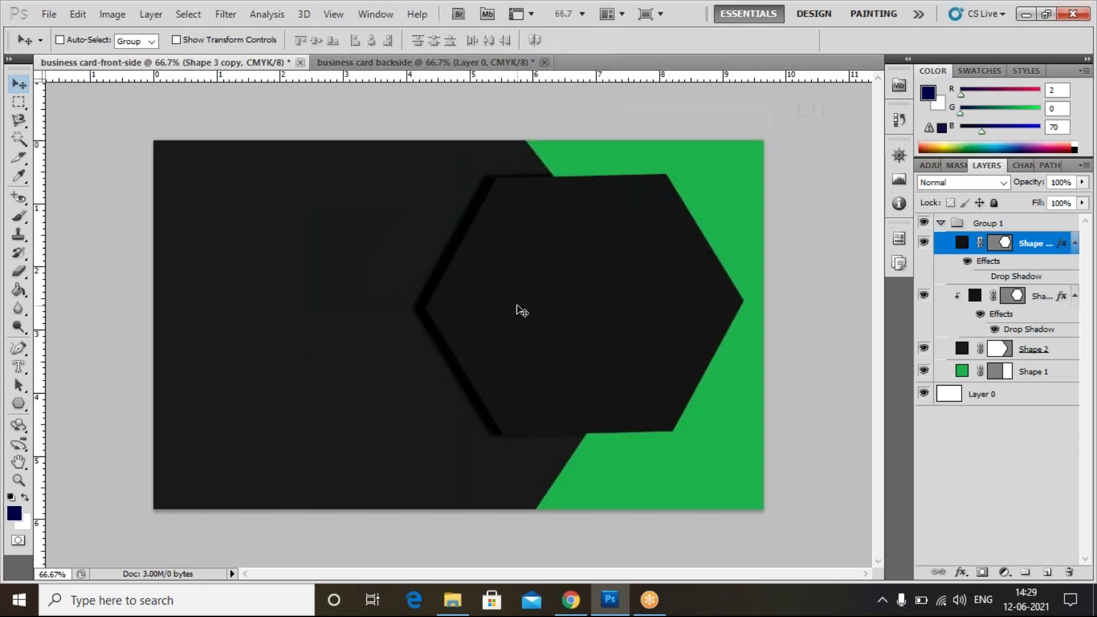
# - Scale the unclipped hexagon copy down slightly about its center
pyautogui.hotkey('ctrl', 't')
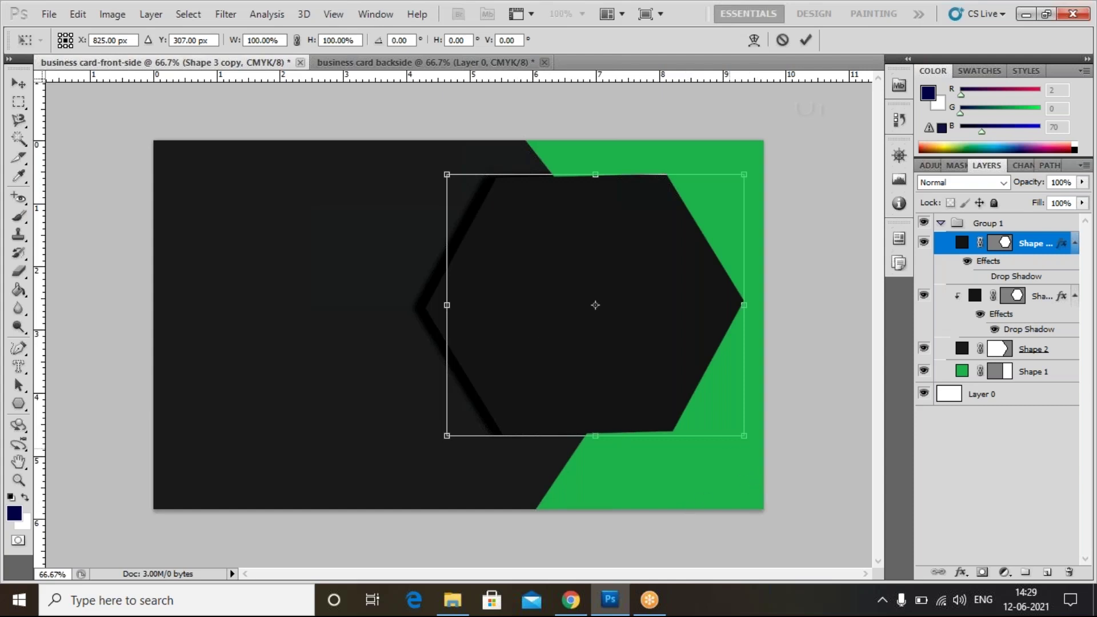
pyautogui.moveTo(745, 436); pyautogui.dragTo(738, 432)
pyautogui.press('Return')
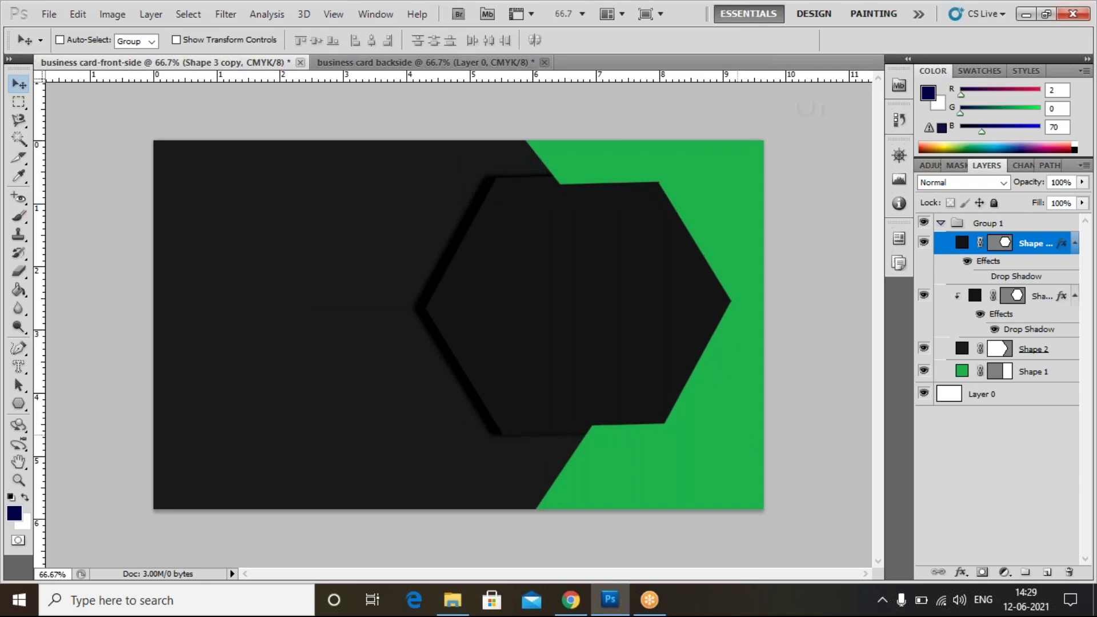
# - Nudge the hexagon copy left and down to line it up with the clipped hexagon's edges
pyautogui.press('Left')
pyautogui.press('Left')
pyautogui.press('Left')
pyautogui.press('Left')
pyautogui.press('Left')
pyautogui.press('Left')
pyautogui.press('Left')
pyautogui.press('Left')
pyautogui.press('Left')
pyautogui.press('Left')
pyautogui.press('Left')
pyautogui.press('Left')
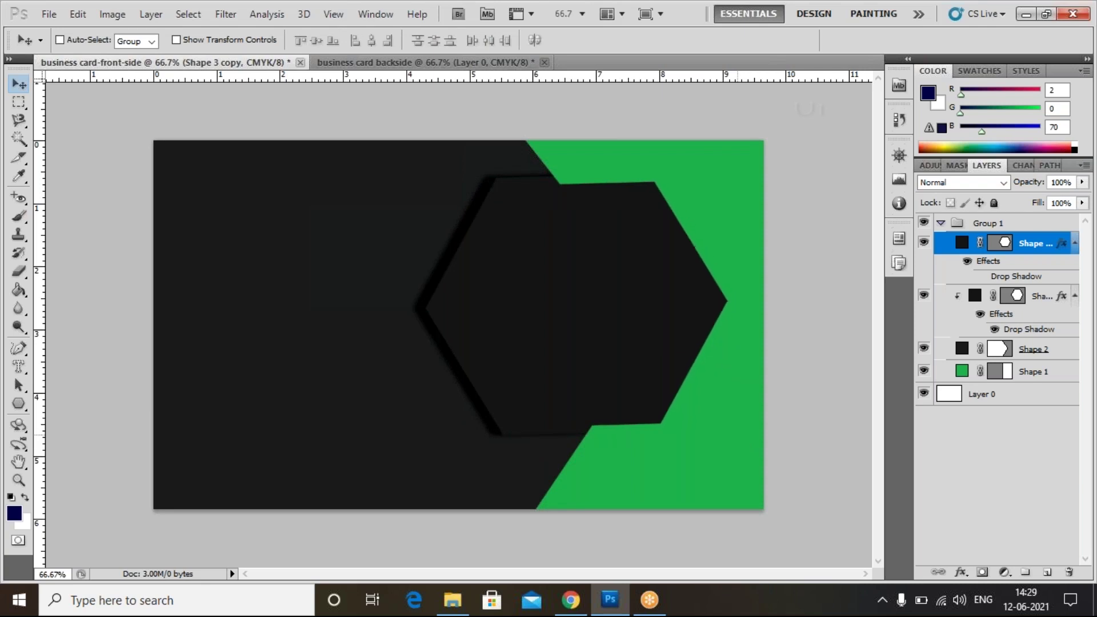
pyautogui.press('Left')
pyautogui.press('Left')
pyautogui.press('Left')
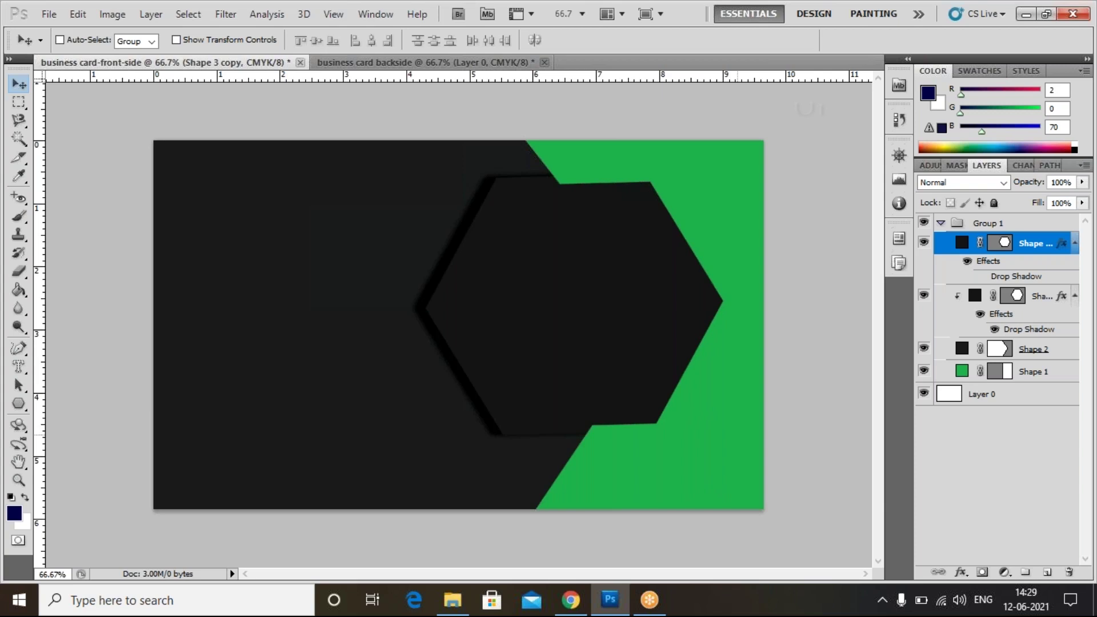
pyautogui.press('Down')
pyautogui.press('Down')
pyautogui.press('Down')
pyautogui.press('Down')
pyautogui.press('Down')
pyautogui.press('Down')
pyautogui.press('Down')
pyautogui.press('Down')
pyautogui.press('Down')
pyautogui.press('Down')
pyautogui.press('Down')
pyautogui.press('Down')
pyautogui.press('Down')
pyautogui.press('Down')
pyautogui.press('Down')
pyautogui.press('Down')
pyautogui.press('Down')
pyautogui.press('Down')
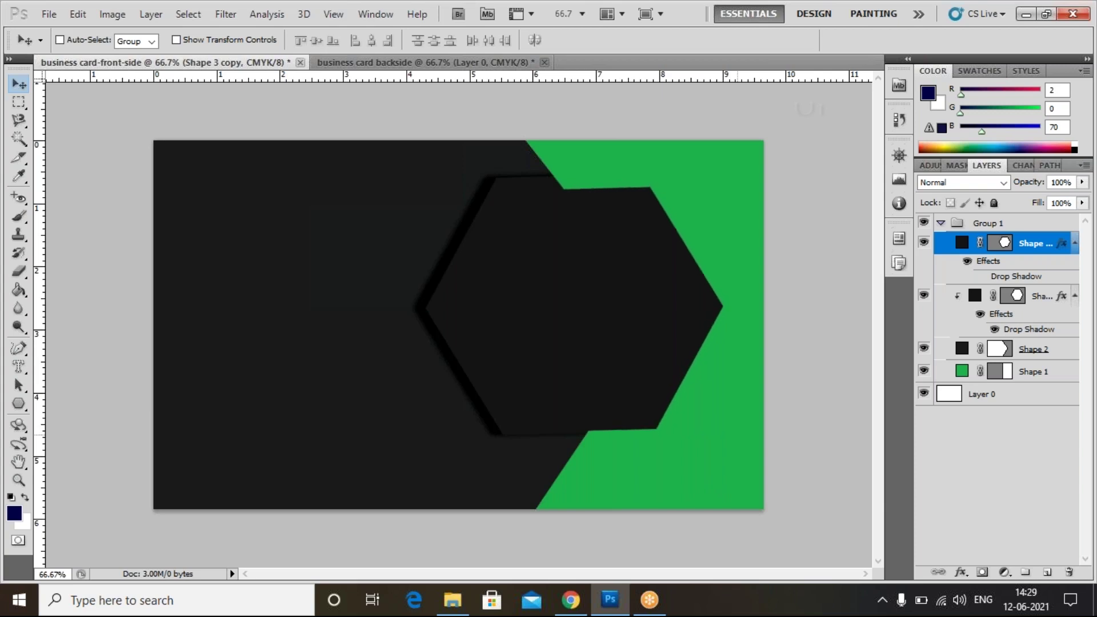
pyautogui.press('Up')
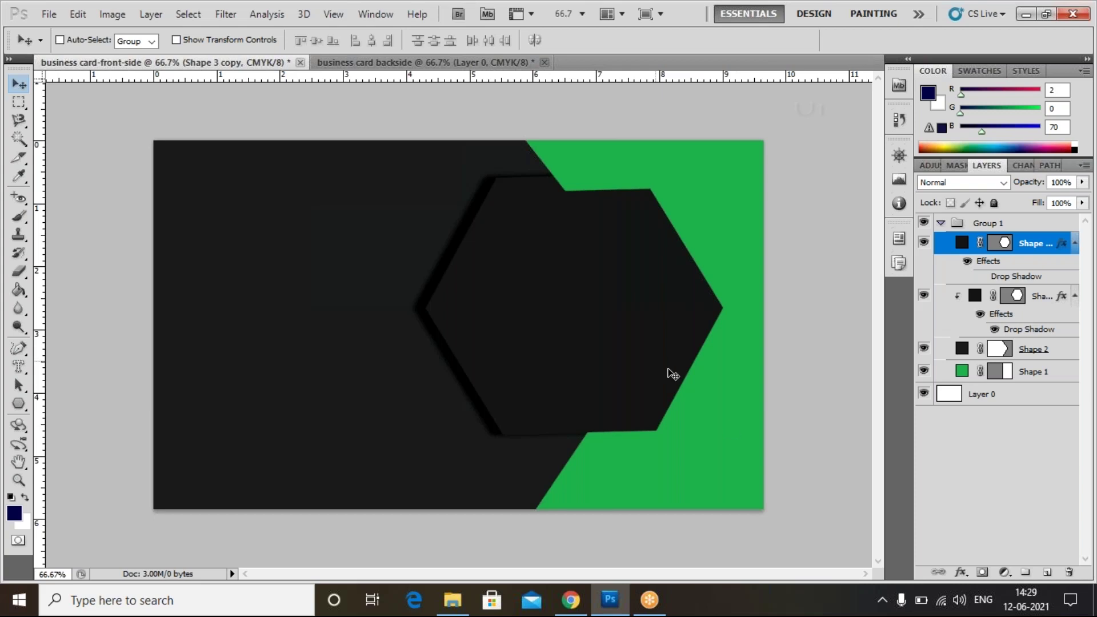
# - Scale the clipped hexagon beneath the copy to about 91% and again to about 104%, fitting its outline to the copy
pyautogui.click(1044, 300)
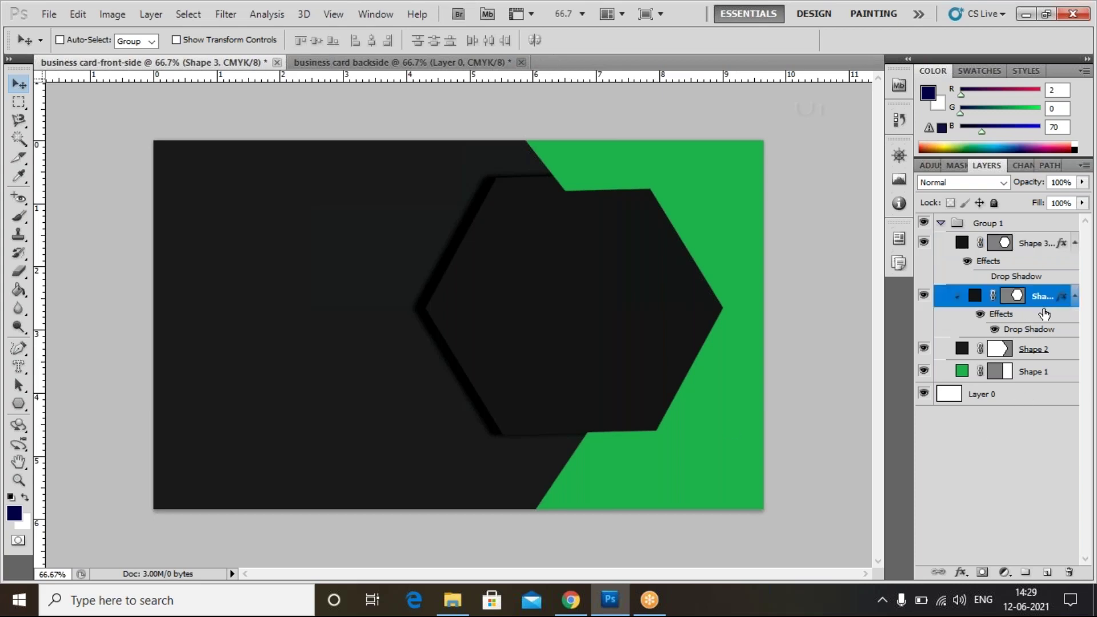
pyautogui.hotkey('ctrl', 't')
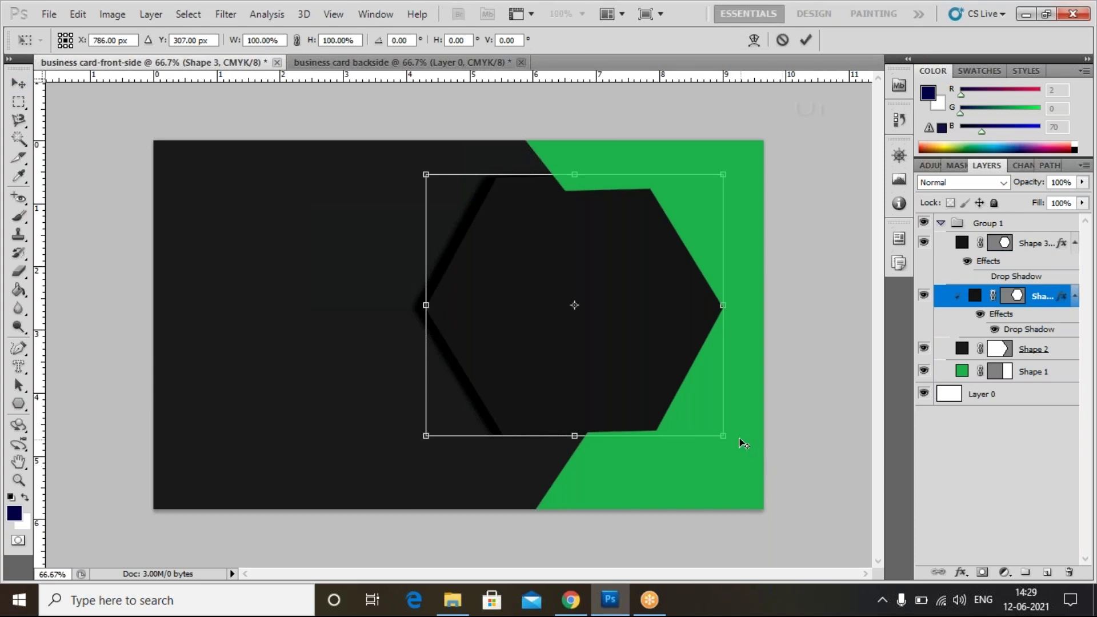
pyautogui.moveTo(725, 434); pyautogui.dragTo(707, 424)
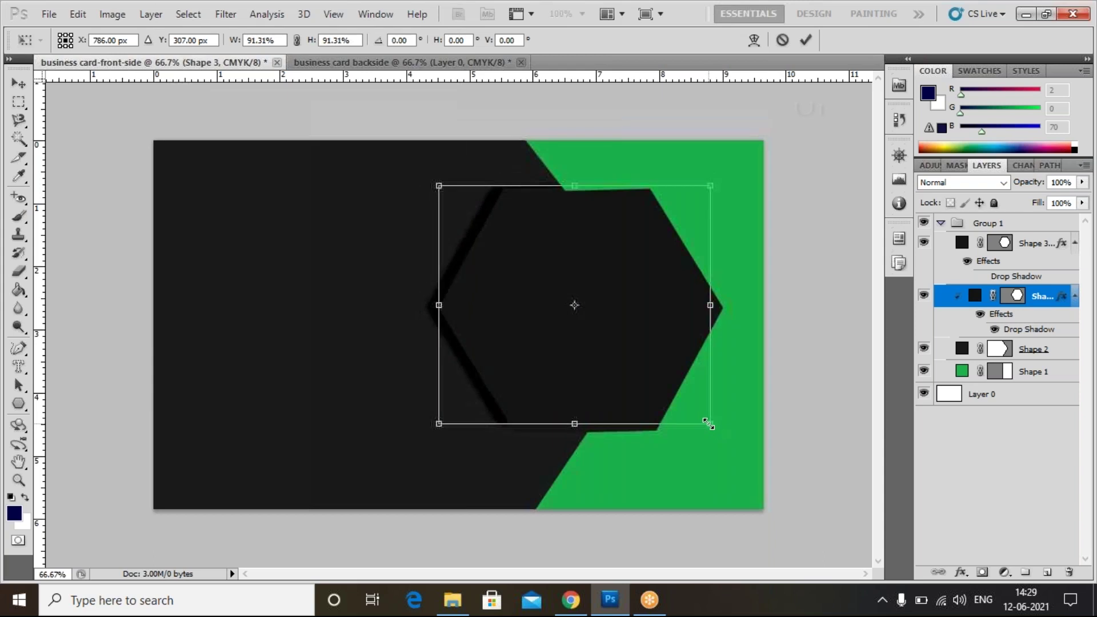
pyautogui.press('Return')
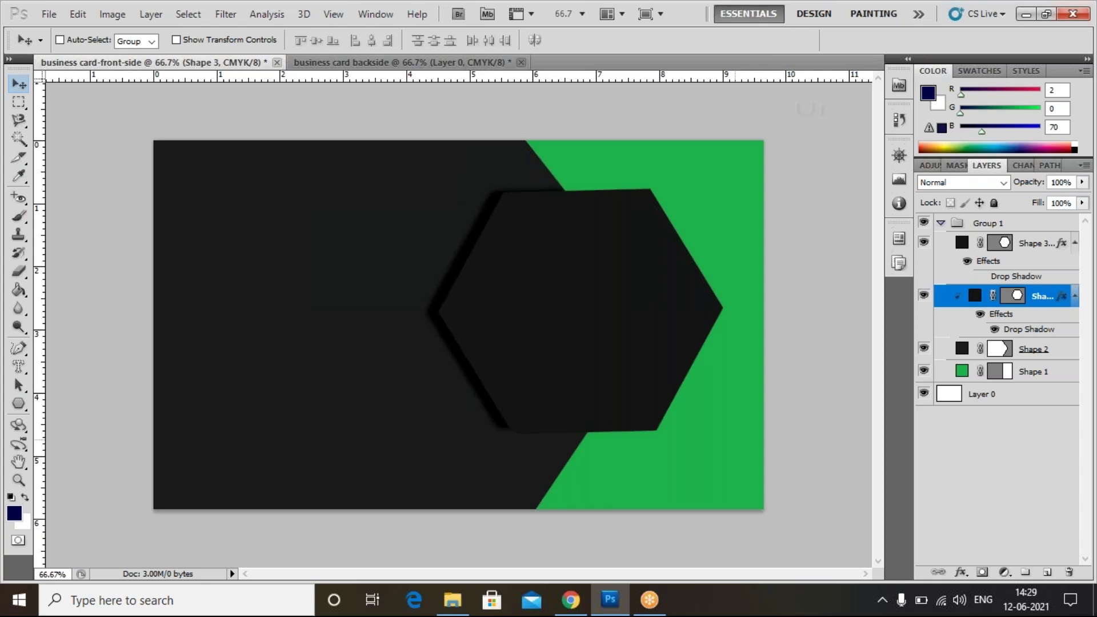
pyautogui.hotkey('ctrl', 't')
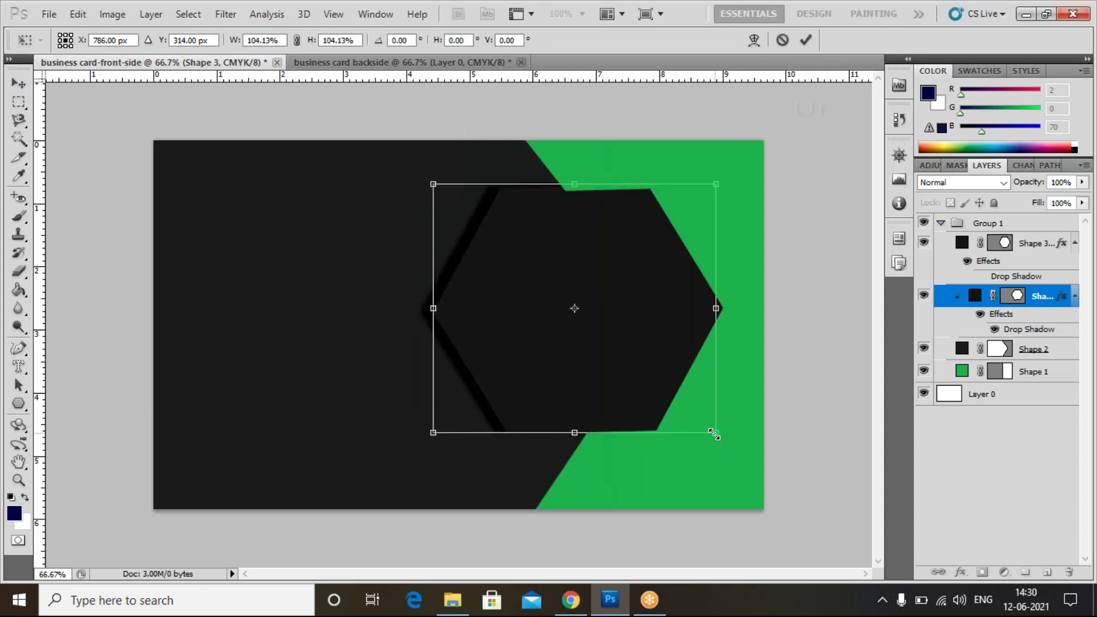
pyautogui.press('Return')
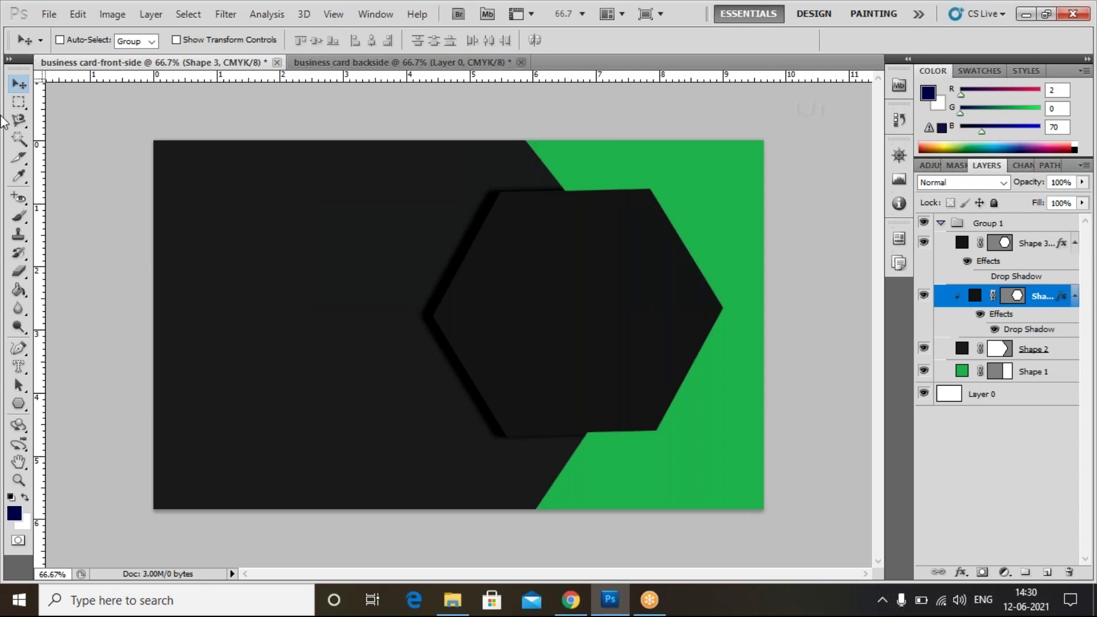
# - Collapse the background shapes' group and create a new layer group named logo above it
pyautogui.click(940, 224)
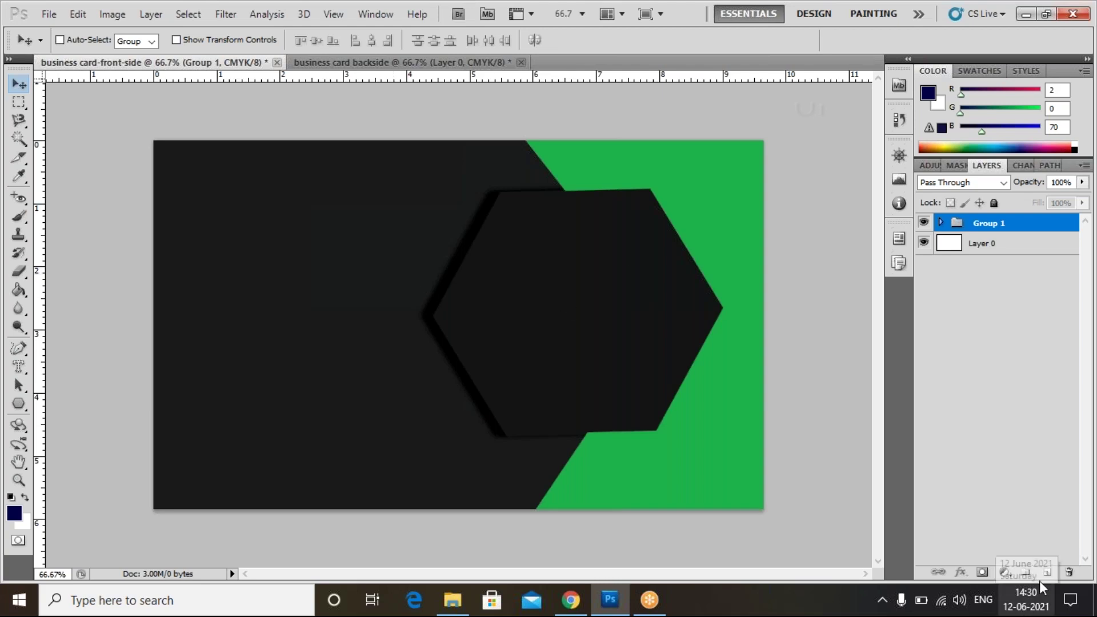
pyautogui.click(1026, 573)
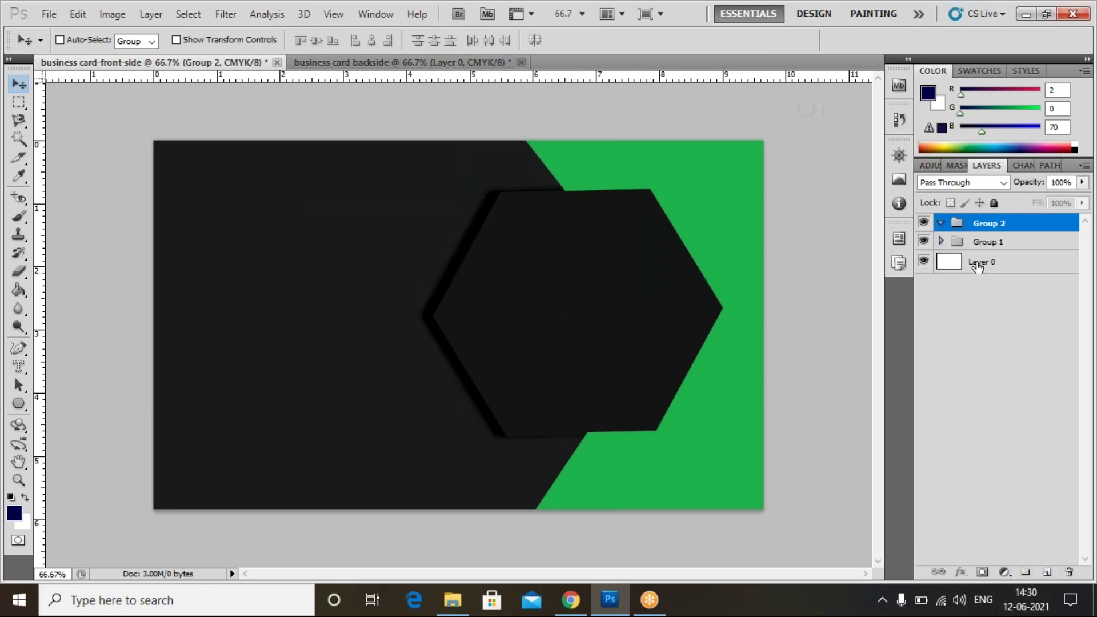
pyautogui.doubleClick(1009, 230)
pyautogui.write('logo')
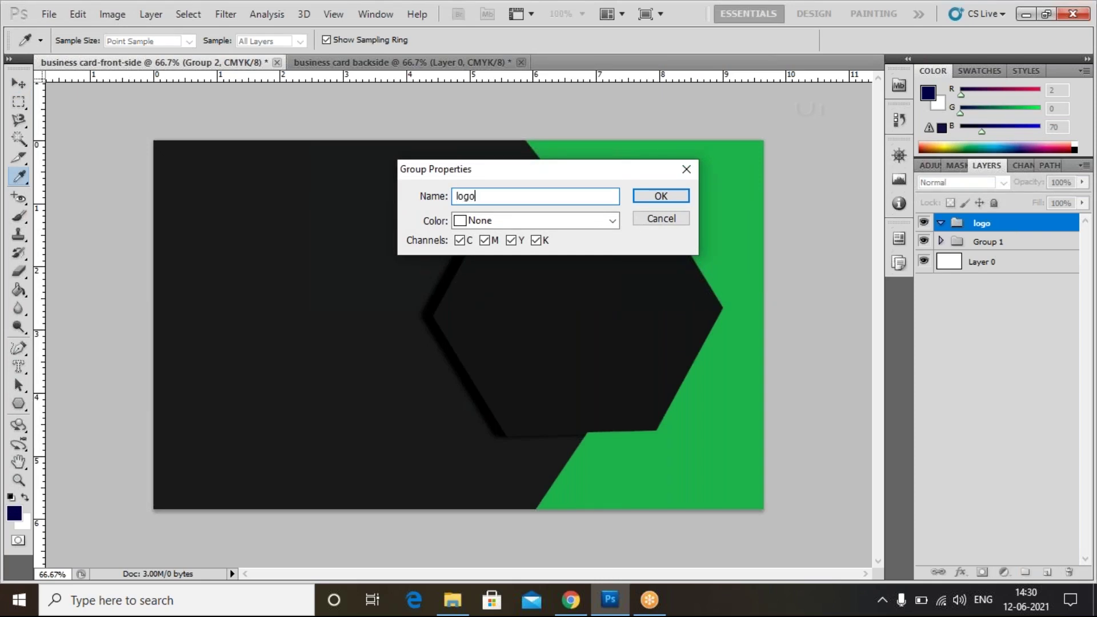
pyautogui.press('Return')
pyautogui.press('v')
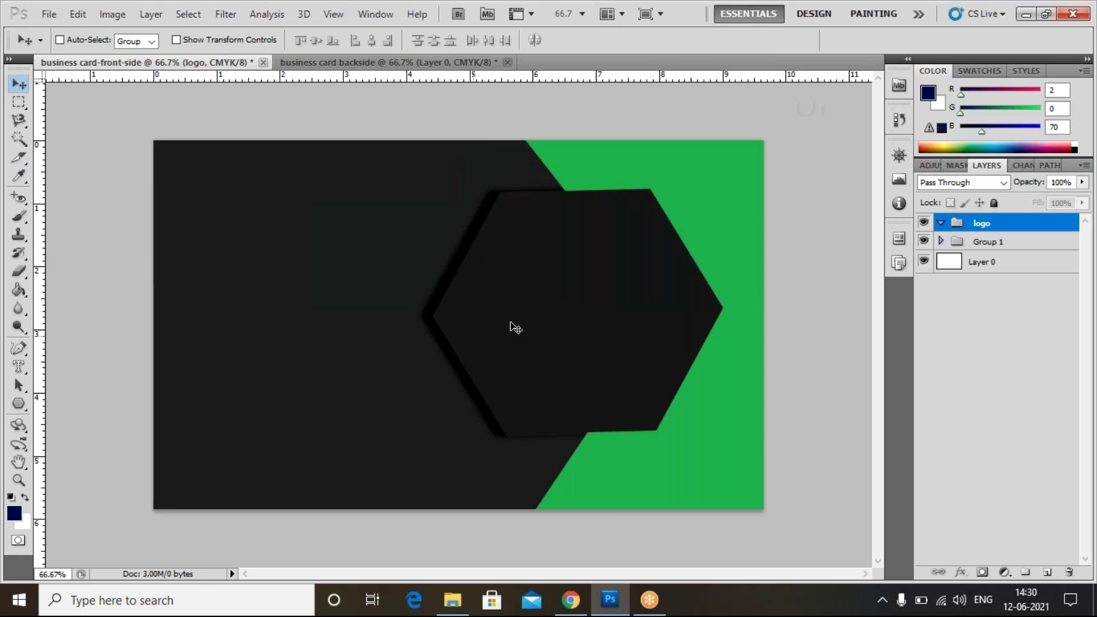
# - Choose the Custom Shape tool and pick the concentric-circle target shape from the shape library
pyautogui.moveTo(22, 407); pyautogui.dragTo(80, 463)
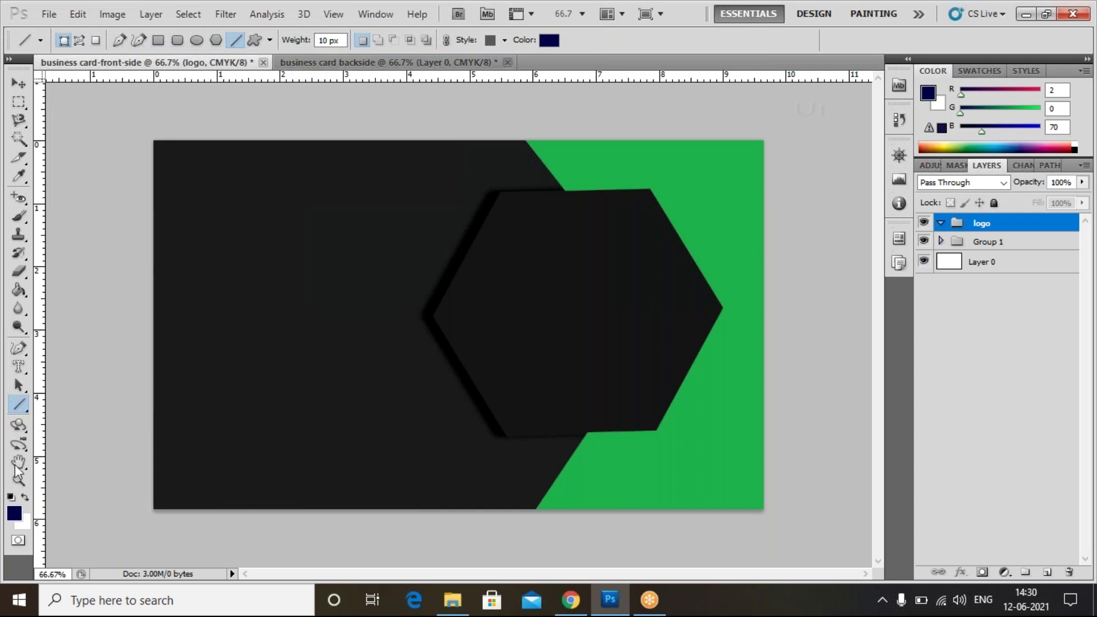
pyautogui.moveTo(24, 409); pyautogui.dragTo(67, 484)
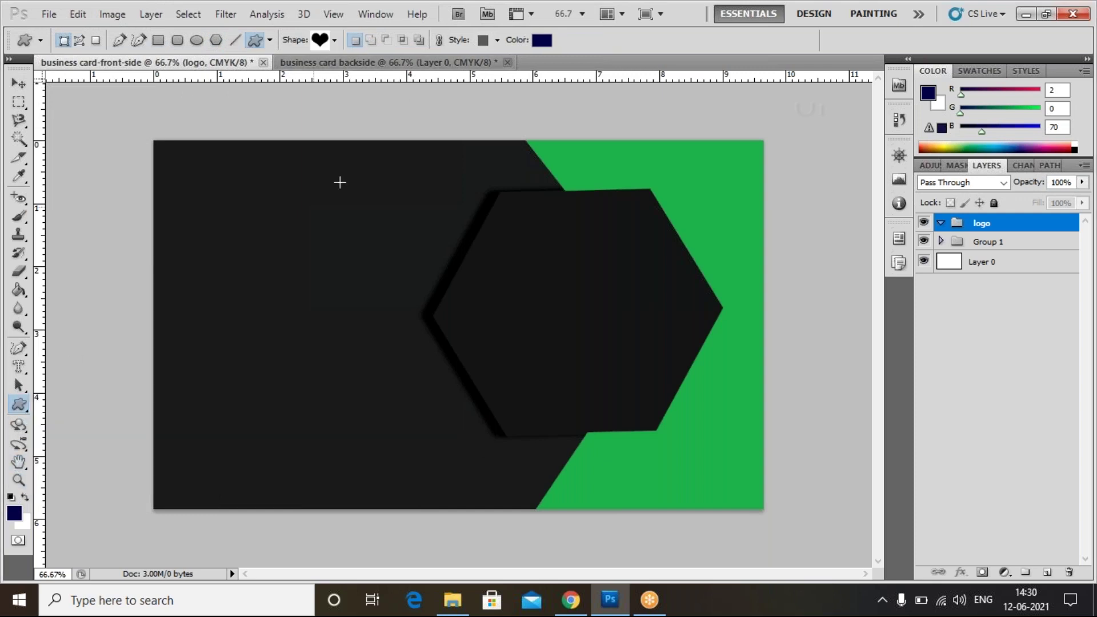
pyautogui.click(334, 39)
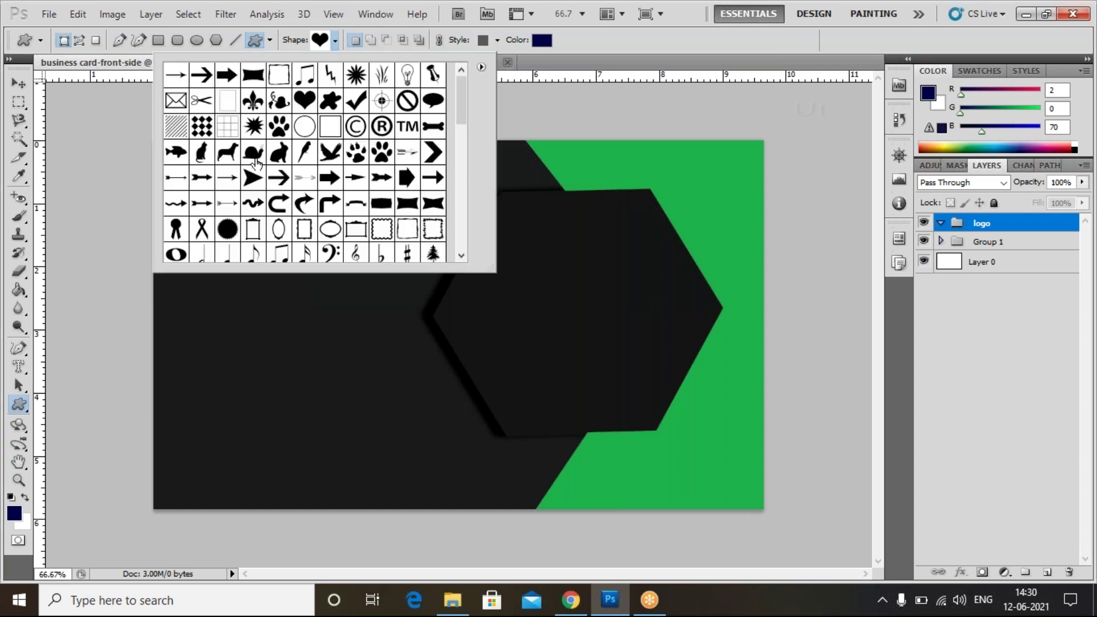
pyautogui.scroll(-5, 337, 200)
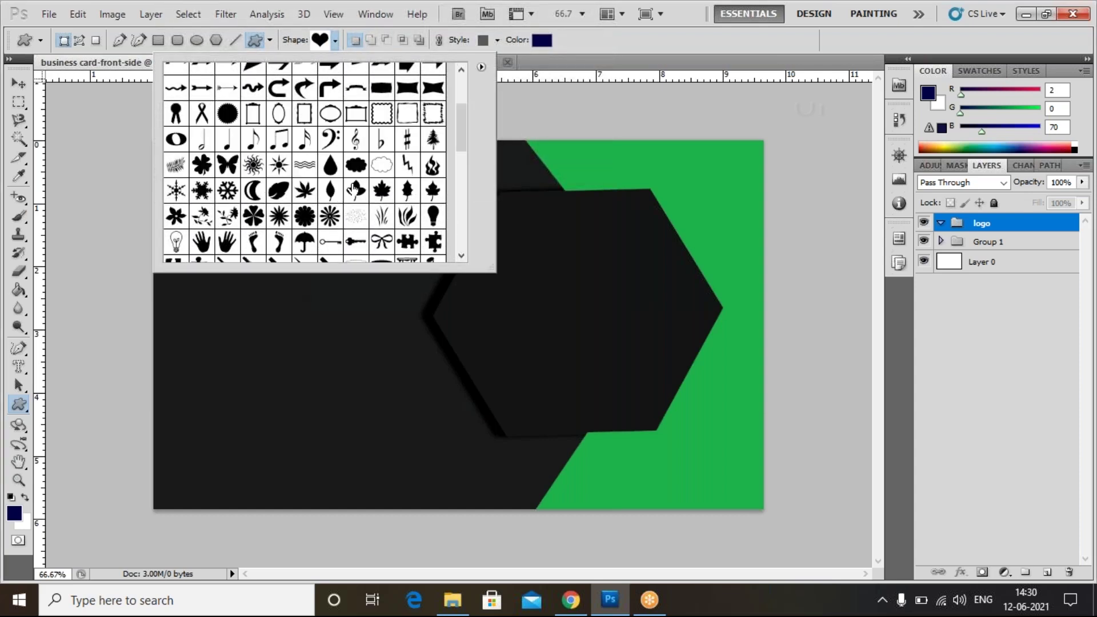
pyautogui.scroll(-3, 366, 184)
pyautogui.scroll(-8, 351, 207)
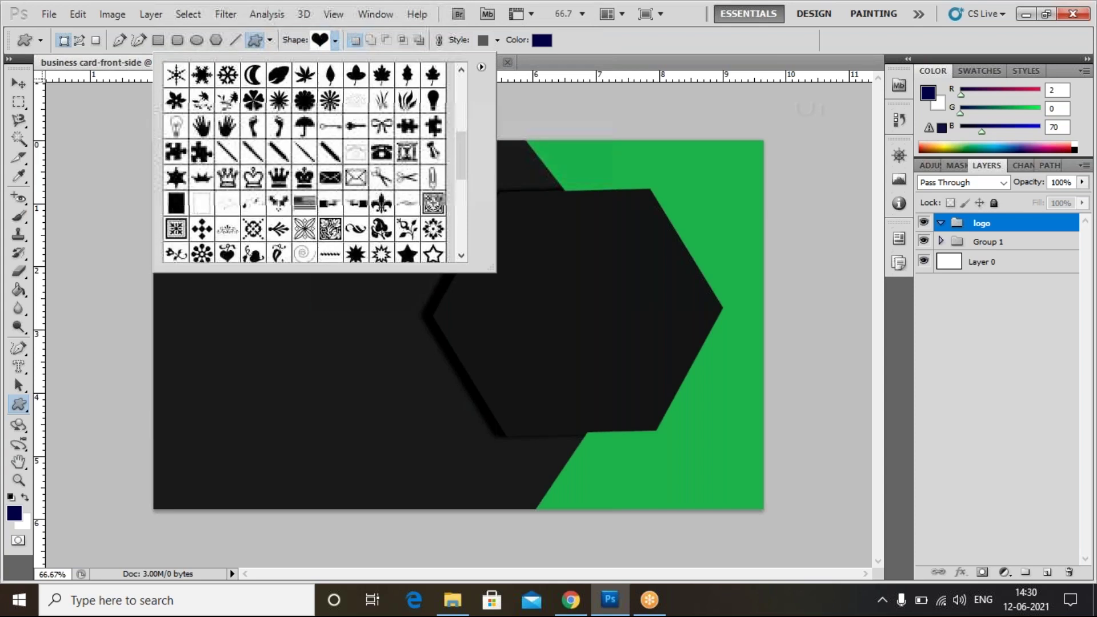
pyautogui.scroll(-1, 351, 207)
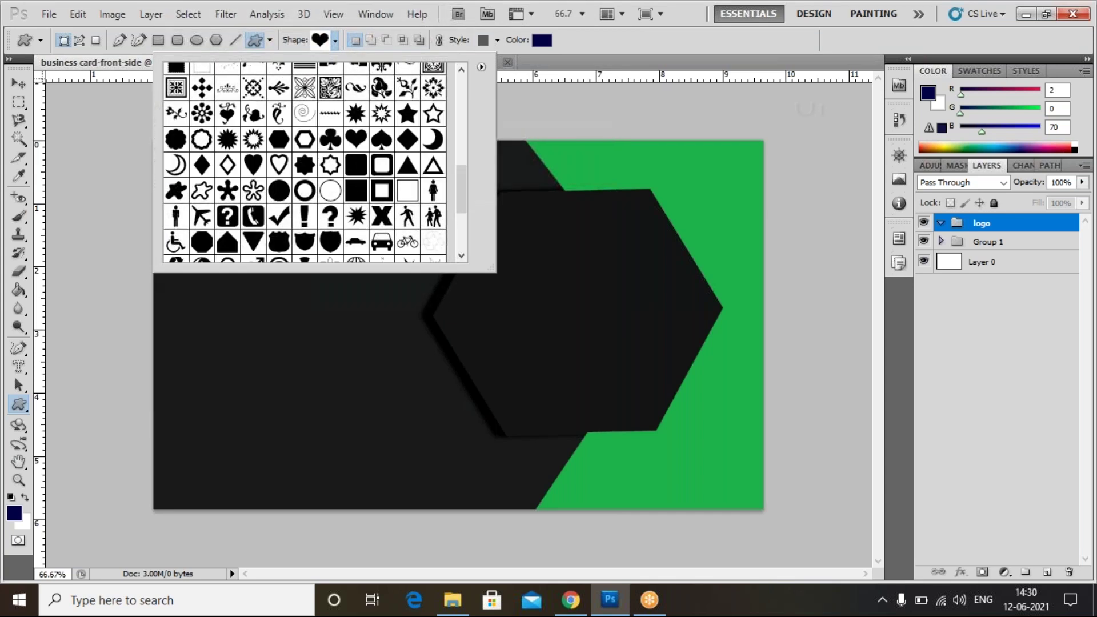
pyautogui.scroll(-2, 366, 207)
pyautogui.click(279, 216)
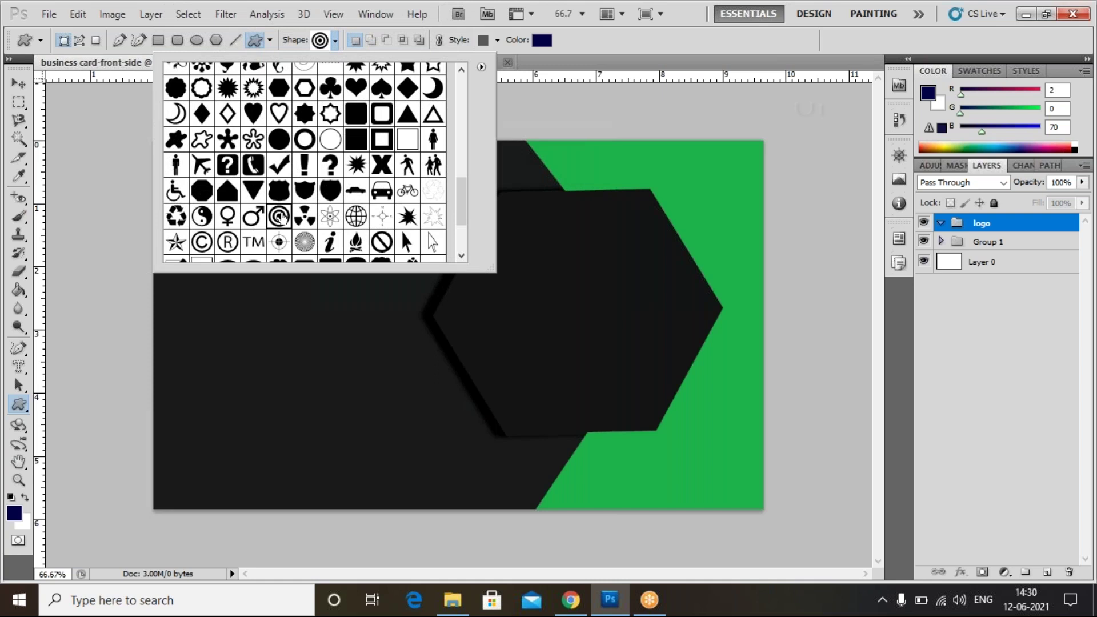
pyautogui.click(543, 278)
# - Draw the target shape near the middle of the dark hexagon, undo it, and redraw it slightly larger
pyautogui.moveTo(540, 269); pyautogui.dragTo(614, 341)
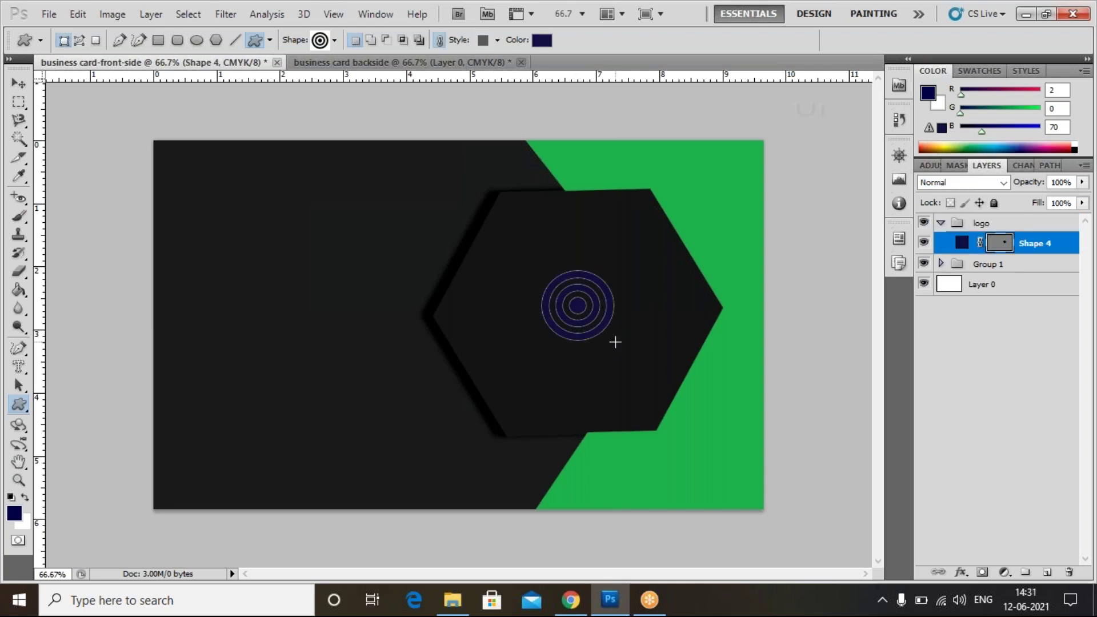
pyautogui.hotkey('ctrl', 'z')
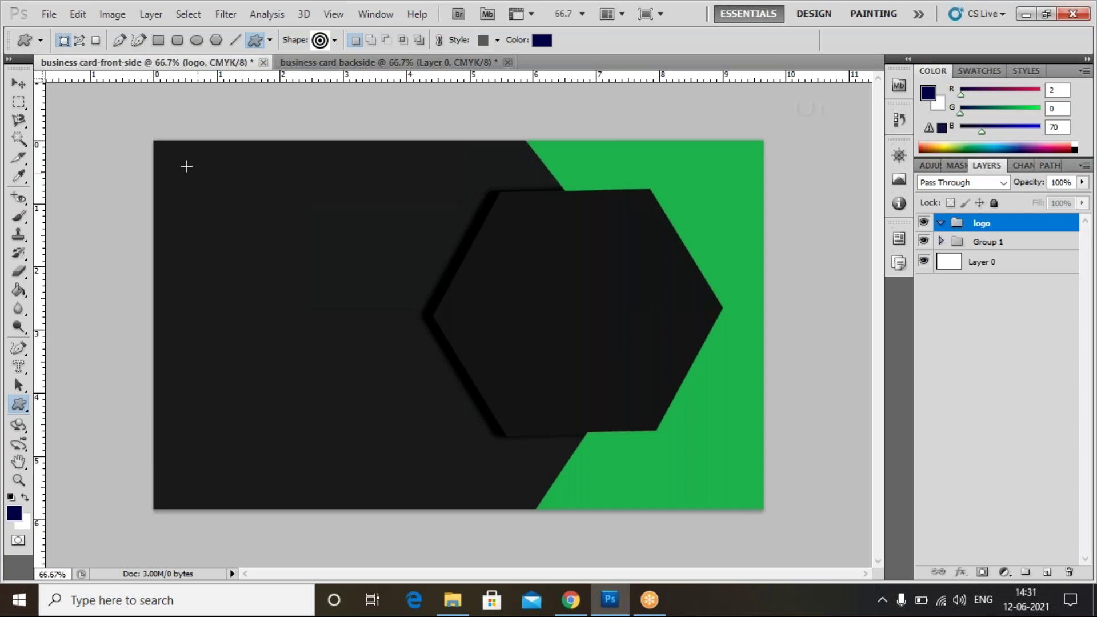
pyautogui.moveTo(547, 264); pyautogui.dragTo(625, 345)
pyautogui.click(950, 377)
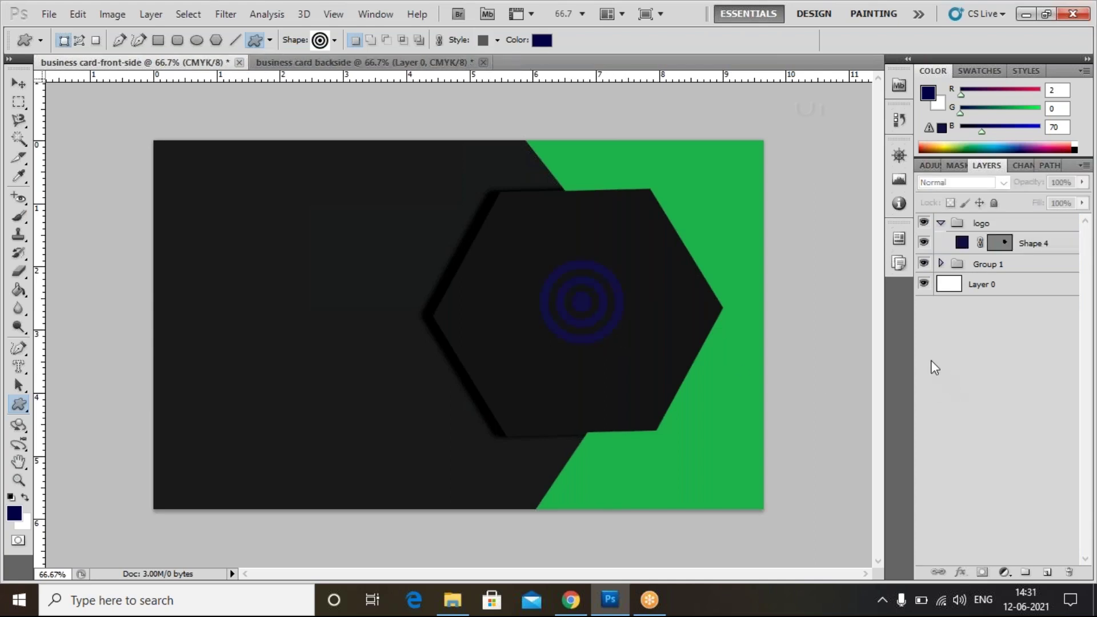
# - Change the target shape's fill color to light yellow #ffeb64
pyautogui.doubleClick(966, 245)
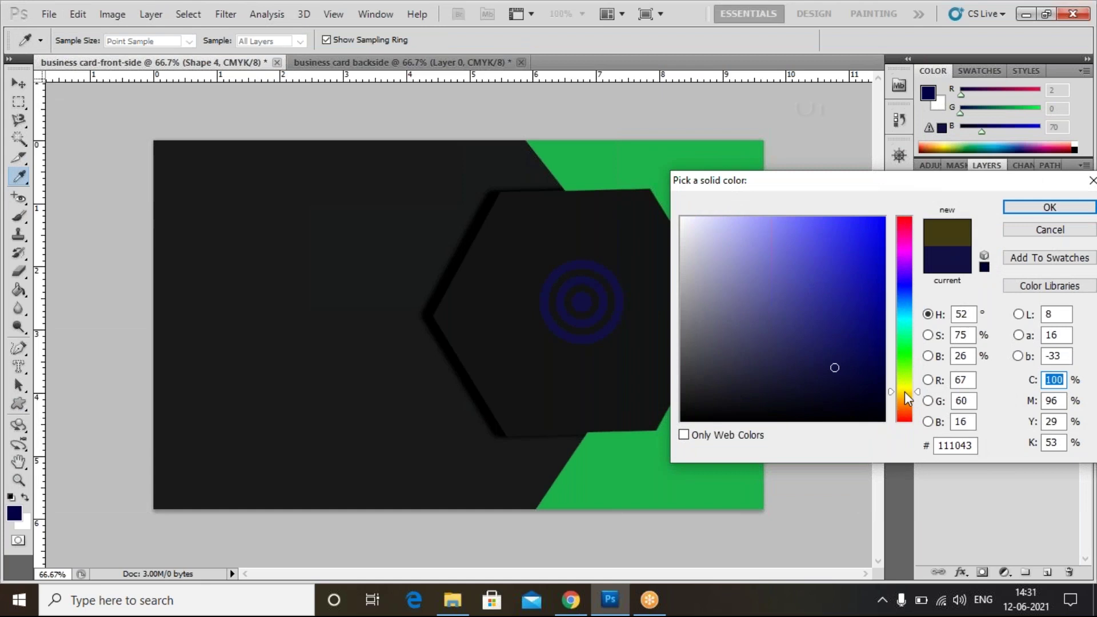
pyautogui.click(905, 392)
pyautogui.moveTo(801, 264)
pyautogui.mouseDown()
pyautogui.moveTo(789, 237)
pyautogui.moveTo(803, 217)
pyautogui.moveTo(813, 225)
pyautogui.moveTo(805, 218)
pyautogui.mouseUp()
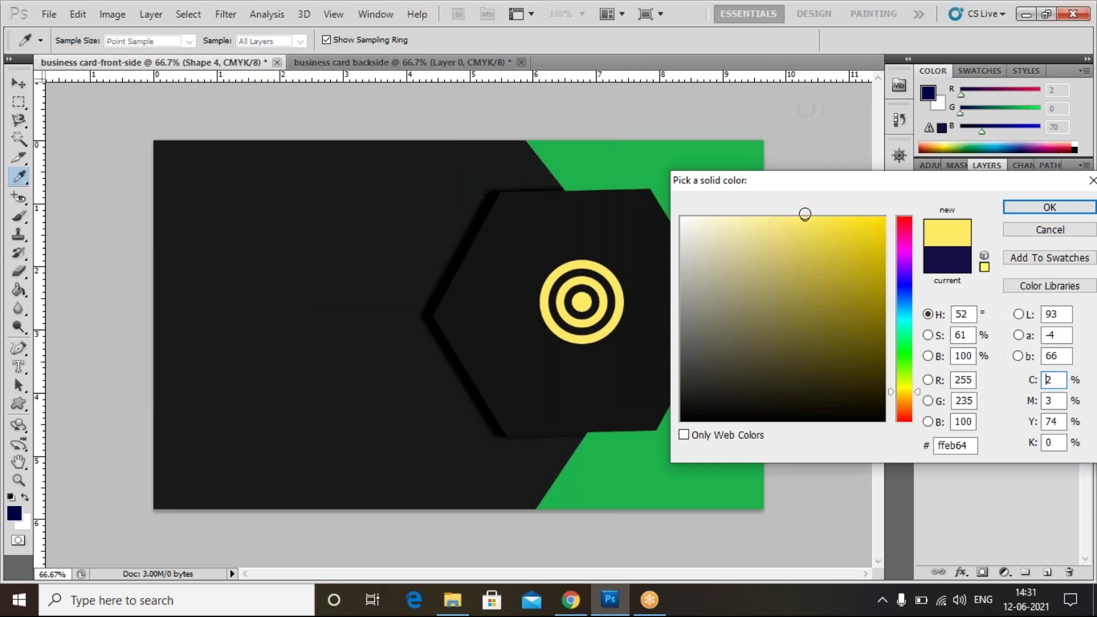
pyautogui.click(1050, 208)
pyautogui.click(1021, 441)
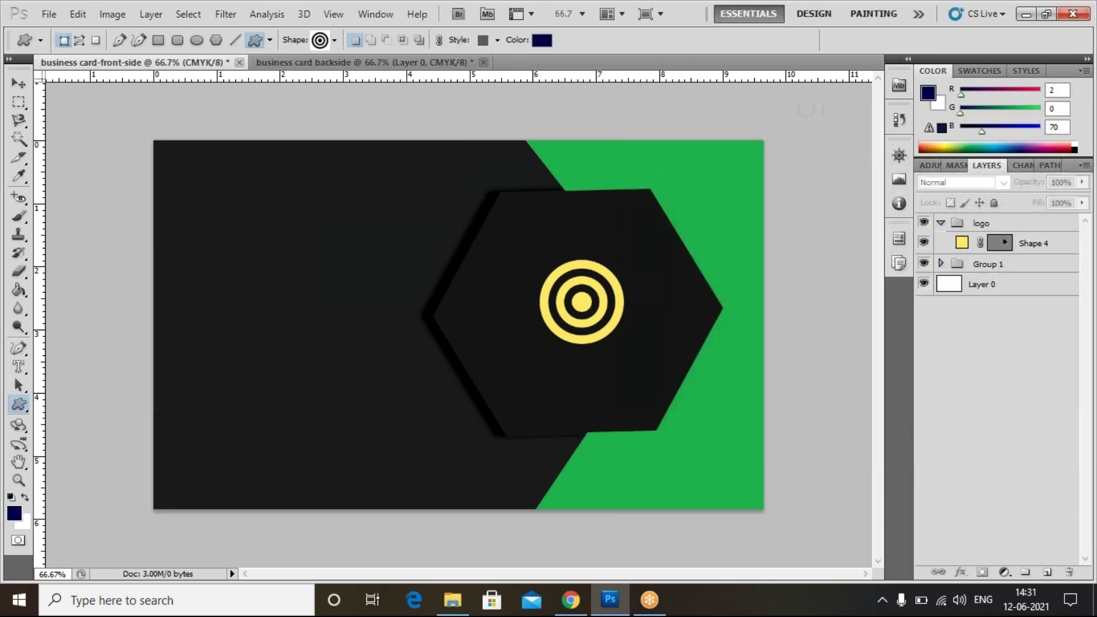
# - Nudge the yellow target shape straight up into the hexagon's upper half
pyautogui.click(1037, 252)
pyautogui.click(18, 84)
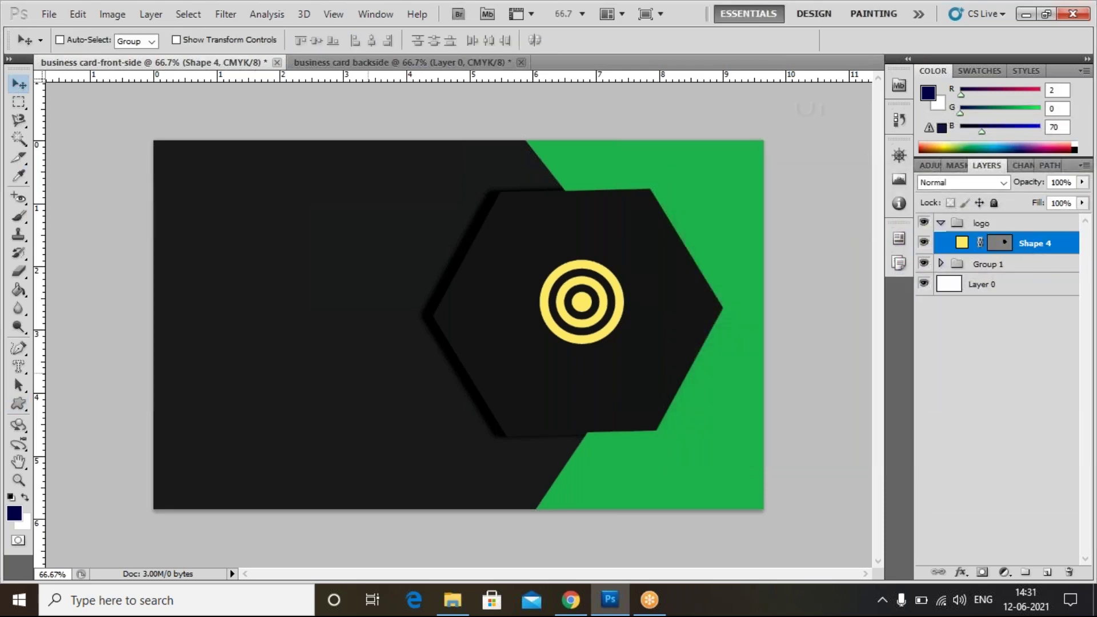
pyautogui.press('Up')
pyautogui.press('Up')
pyautogui.press('Up')
pyautogui.press('Up')
pyautogui.press('Up')
pyautogui.press('Up')
pyautogui.press('Up')
pyautogui.press('Up')
pyautogui.press('Up')
pyautogui.press('Up')
pyautogui.press('Up')
pyautogui.press('Up')
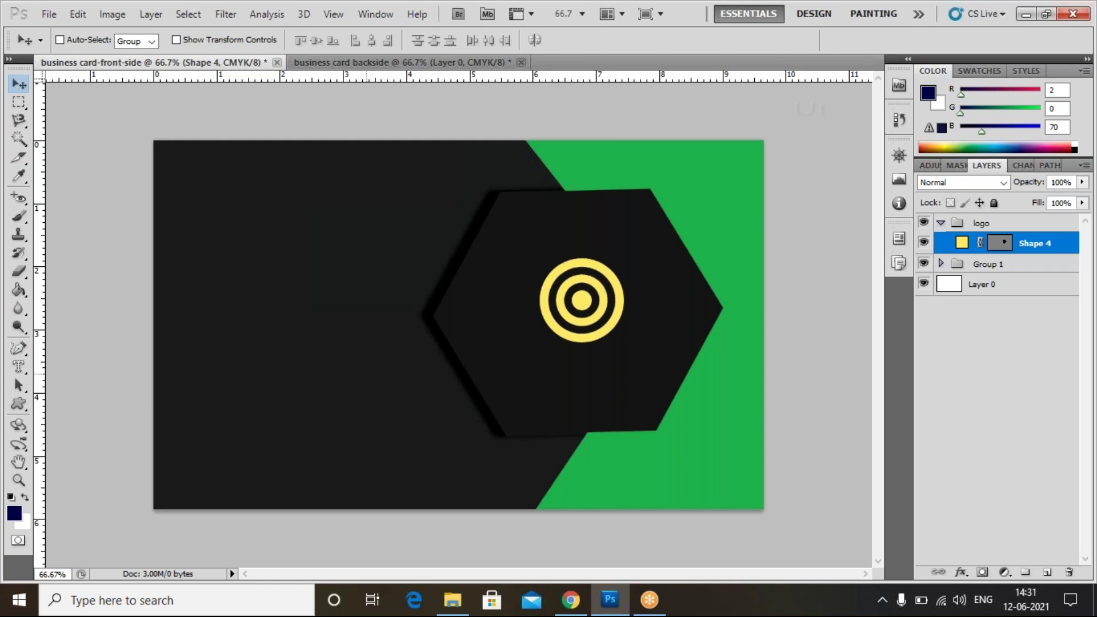
pyautogui.press('Up')
pyautogui.press('Up')
pyautogui.press('Up')
pyautogui.press('Up')
pyautogui.press('Up')
pyautogui.press('Up')
pyautogui.press('Up')
pyautogui.press('Up')
pyautogui.press('Up')
pyautogui.press('Up')
pyautogui.press('Up')
pyautogui.press('Up')
pyautogui.press('Up')
pyautogui.press('Up')
pyautogui.press('Up')
pyautogui.press('Up')
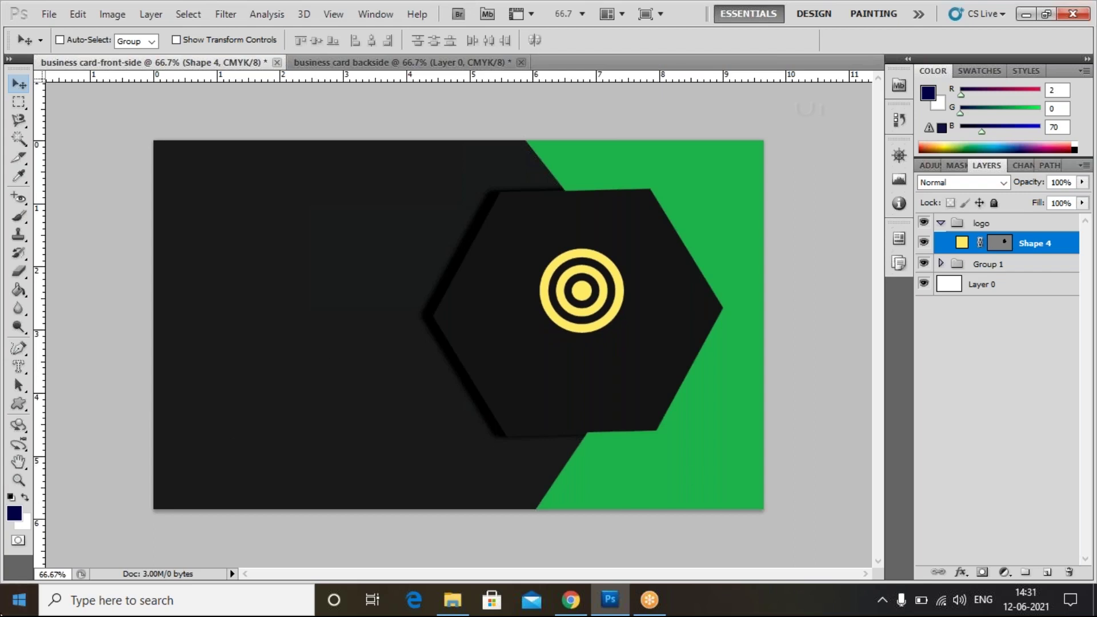
# - Start a horizontal text layer below the target symbol and set the font size to 73 px
pyautogui.click(20, 369)
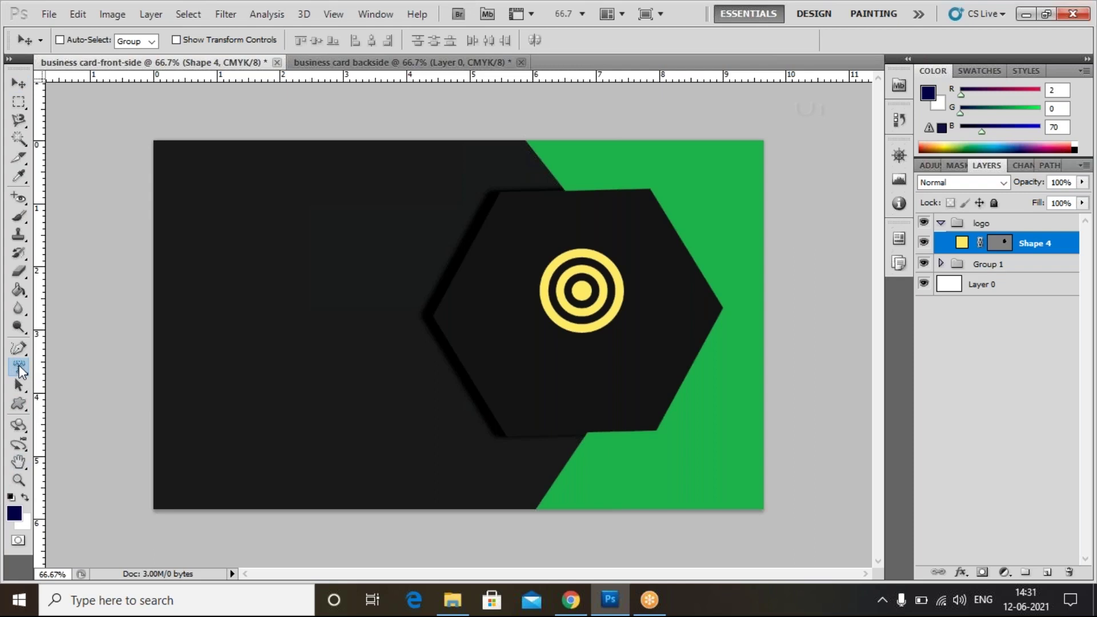
pyautogui.keyDown('alt'); pyautogui.click(17, 372); pyautogui.keyUp('alt')
pyautogui.click(18, 372)
pyautogui.rightClick(19, 372)
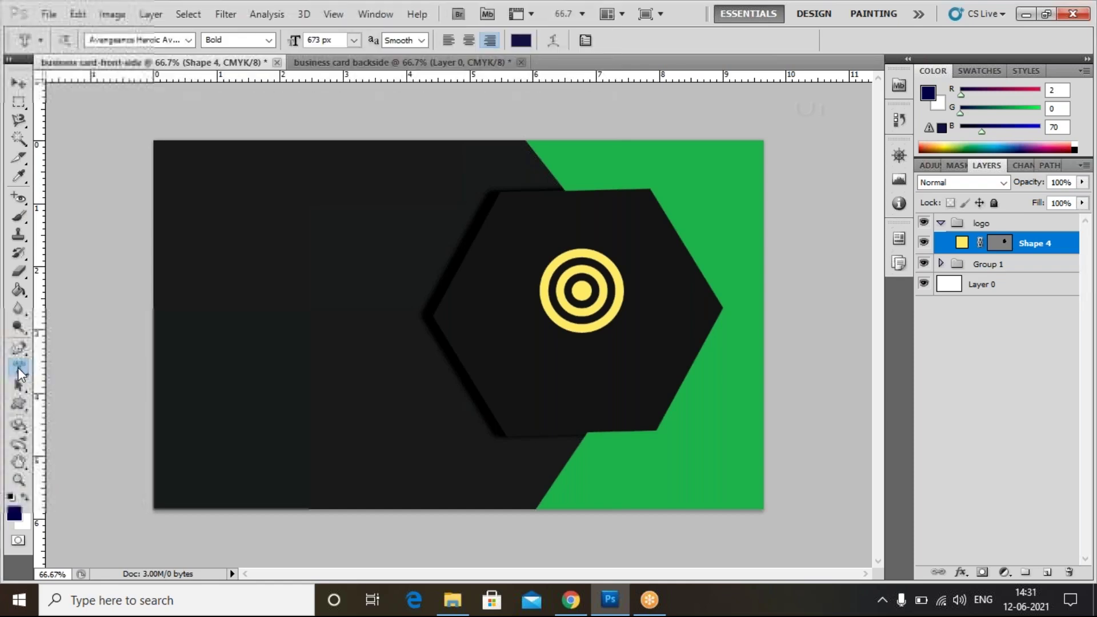
pyautogui.click(86, 369)
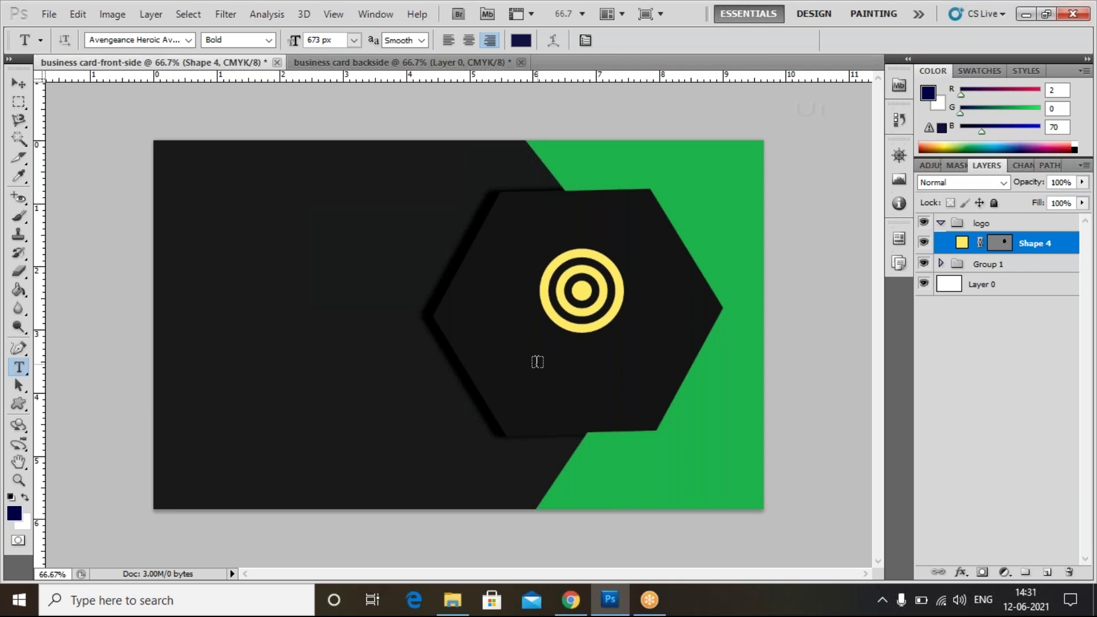
pyautogui.click(538, 360)
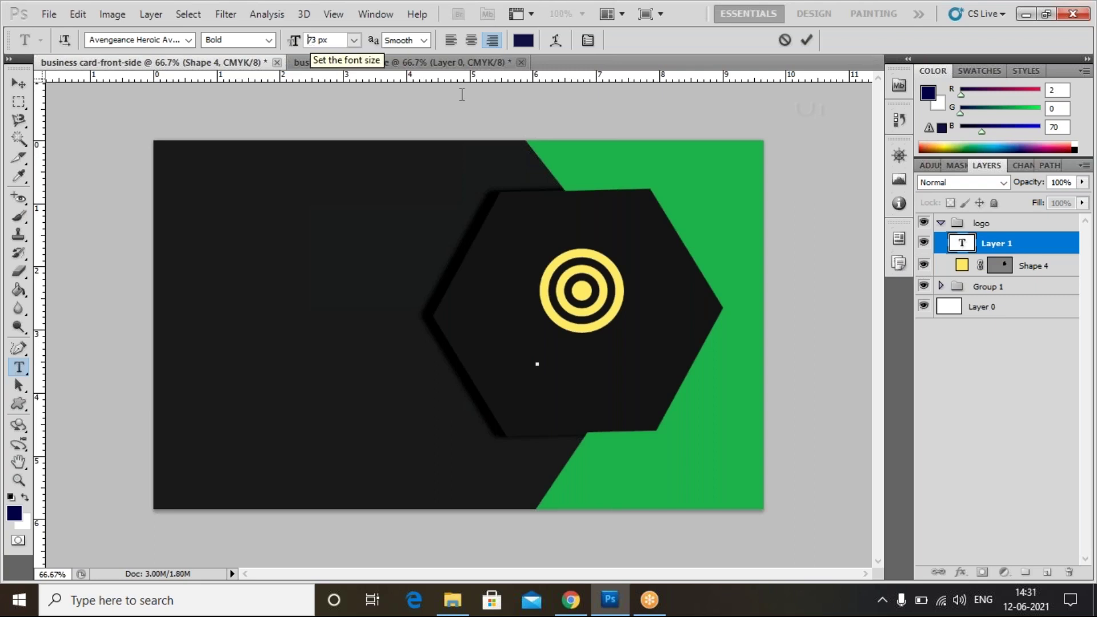
pyautogui.click(964, 247)
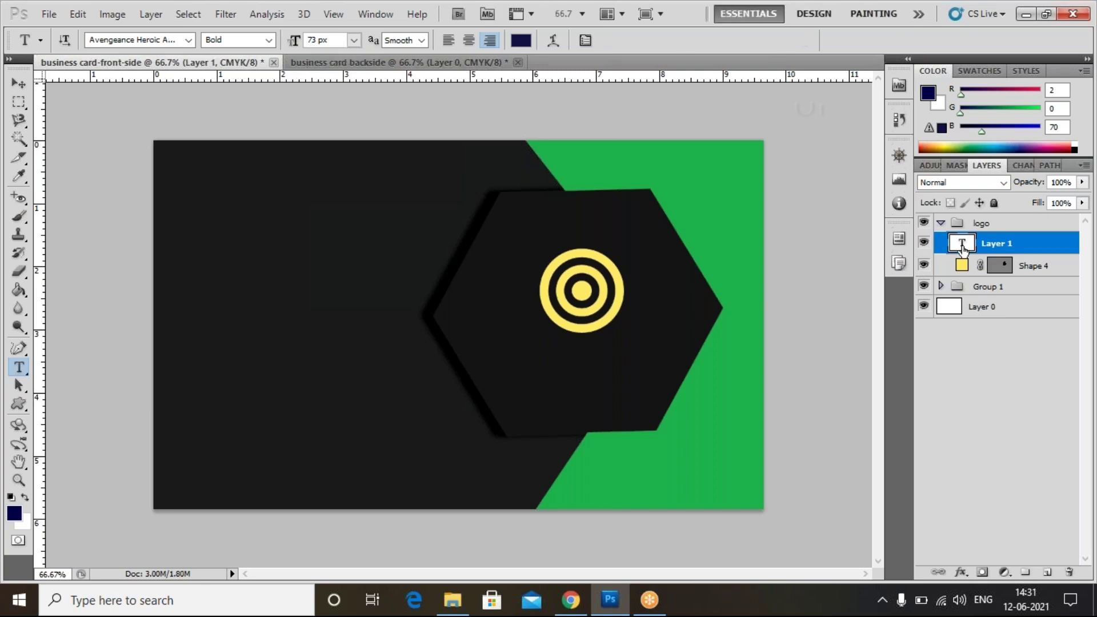
# - Add the text DESIGN on a new text layer just below the target symbol
pyautogui.click(546, 351)
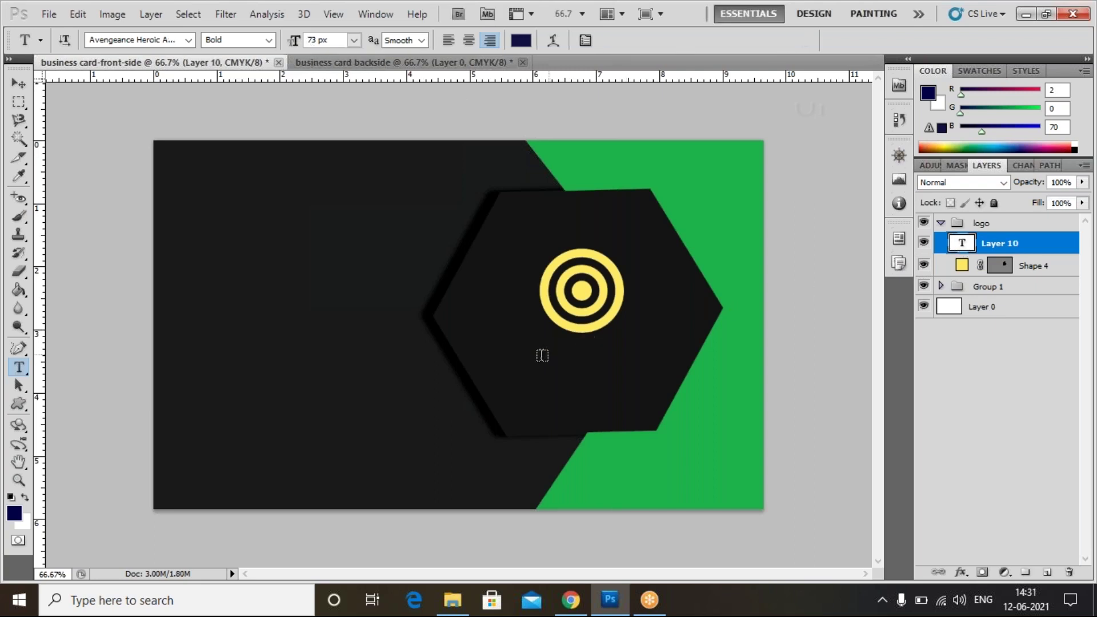
pyautogui.click(542, 357)
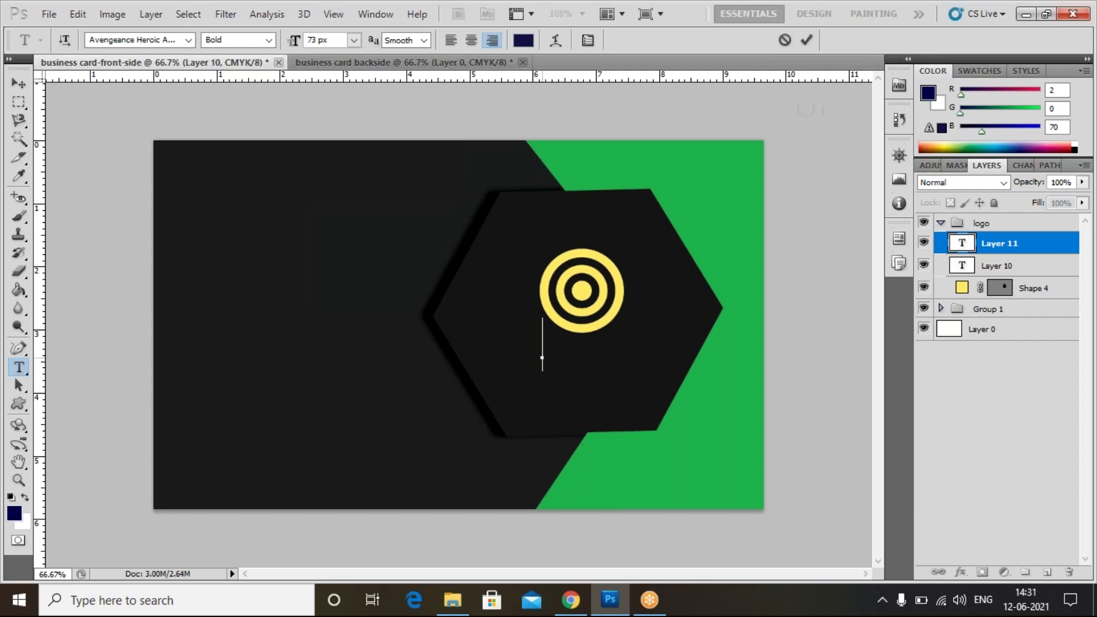
pyautogui.write('DESIGN')
pyautogui.click(958, 246)
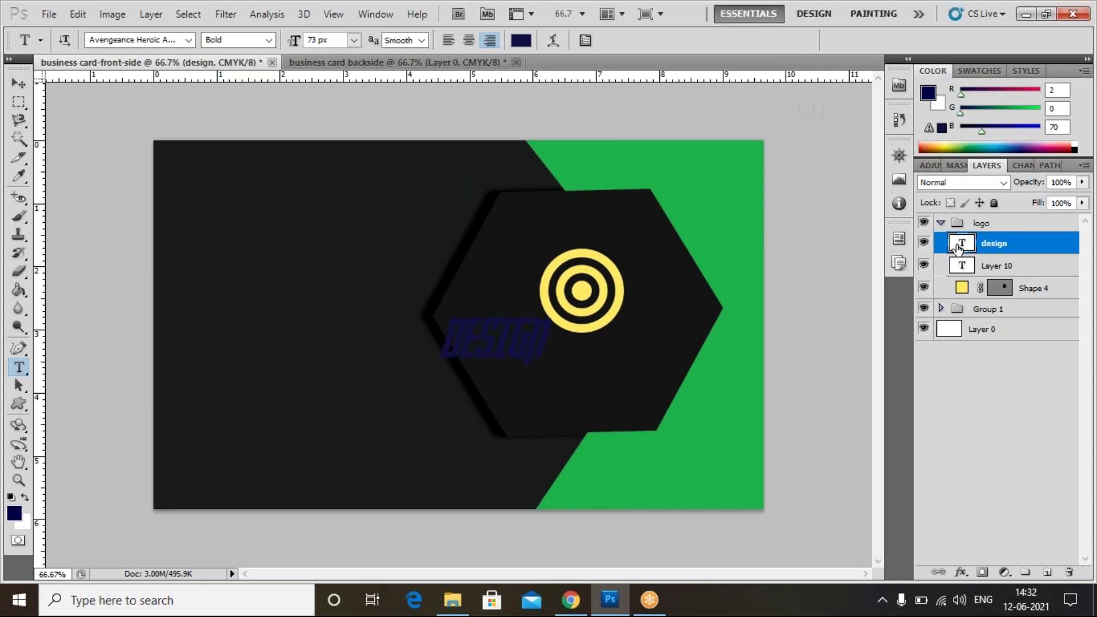
# - Change the font of the DESIGN text to Open Sans
pyautogui.doubleClick(958, 247)
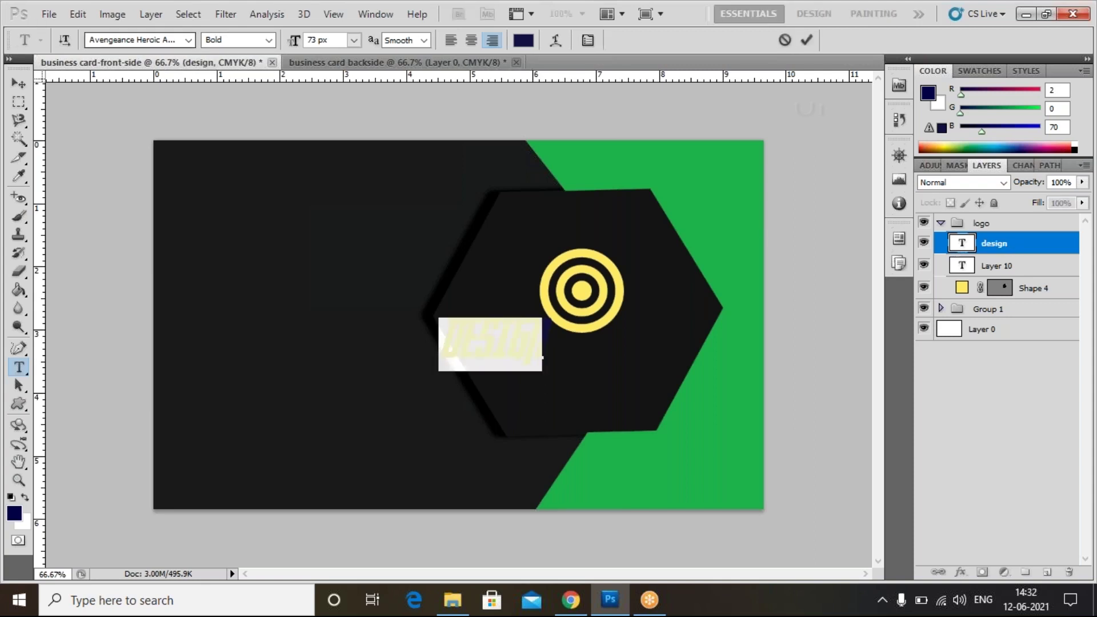
pyautogui.click(172, 40)
pyautogui.click(188, 40)
pyautogui.click(188, 40)
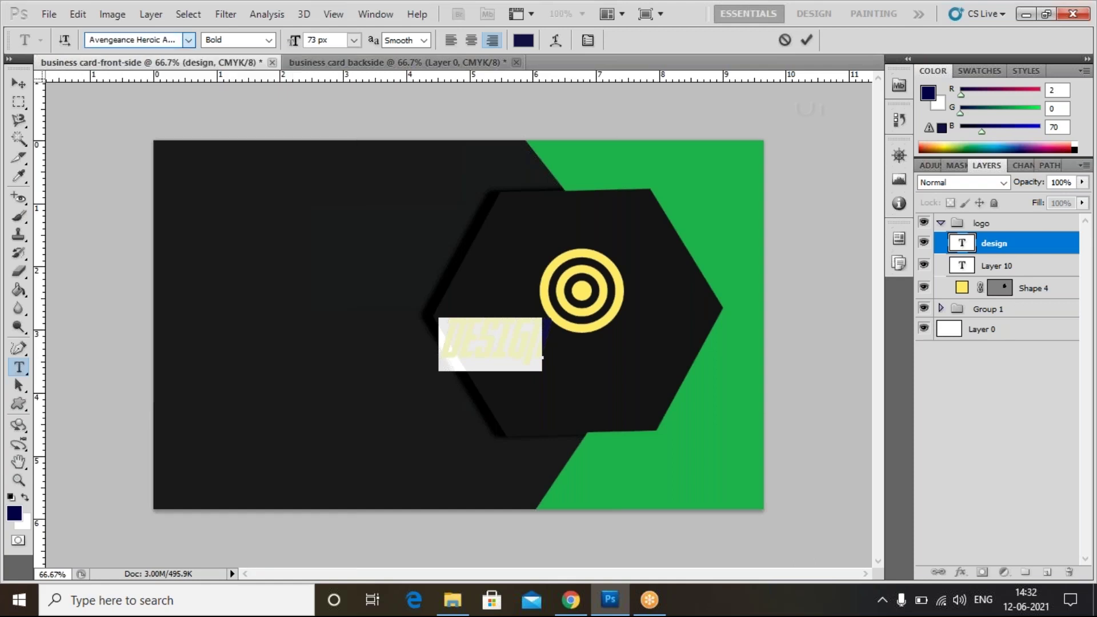
pyautogui.click(188, 40)
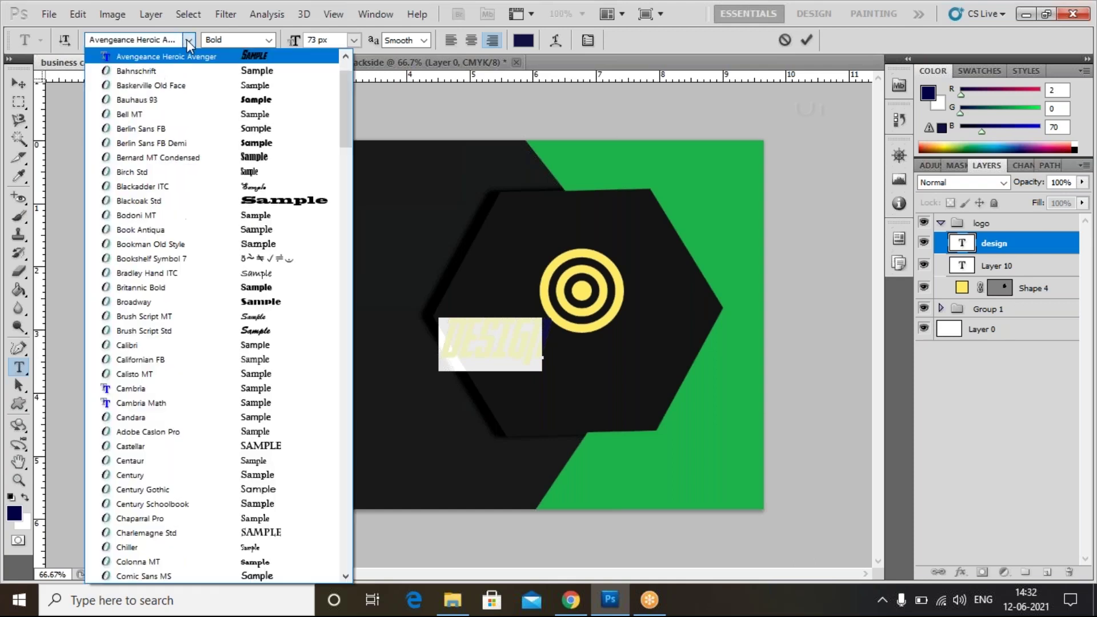
pyautogui.scroll(-20, 162, 435)
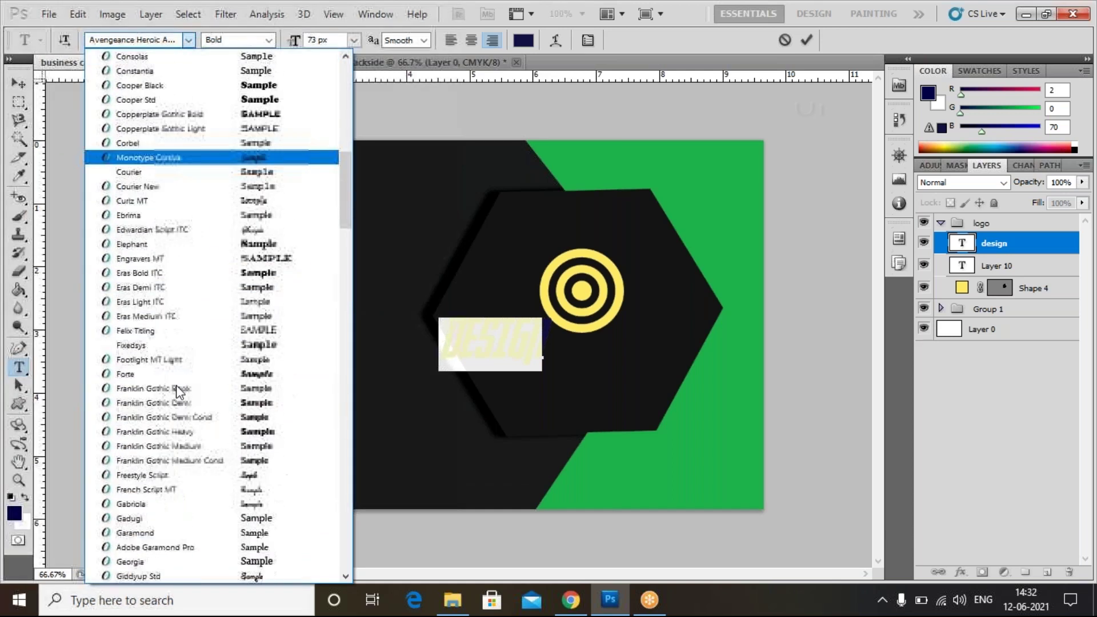
pyautogui.scroll(-20, 179, 385)
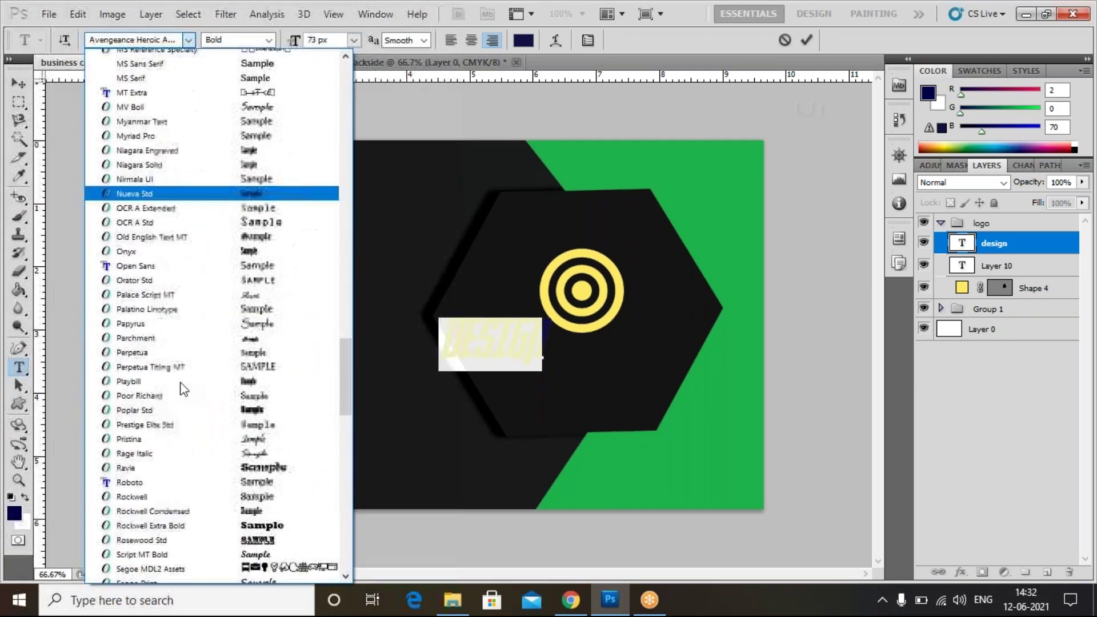
pyautogui.scroll(7, 183, 389)
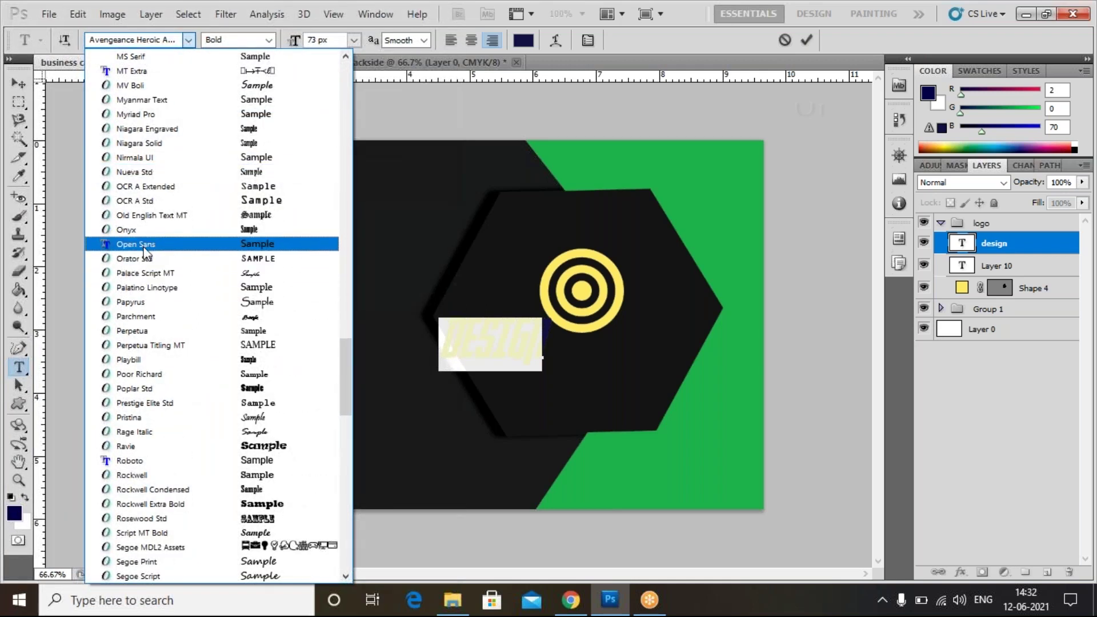
pyautogui.click(144, 250)
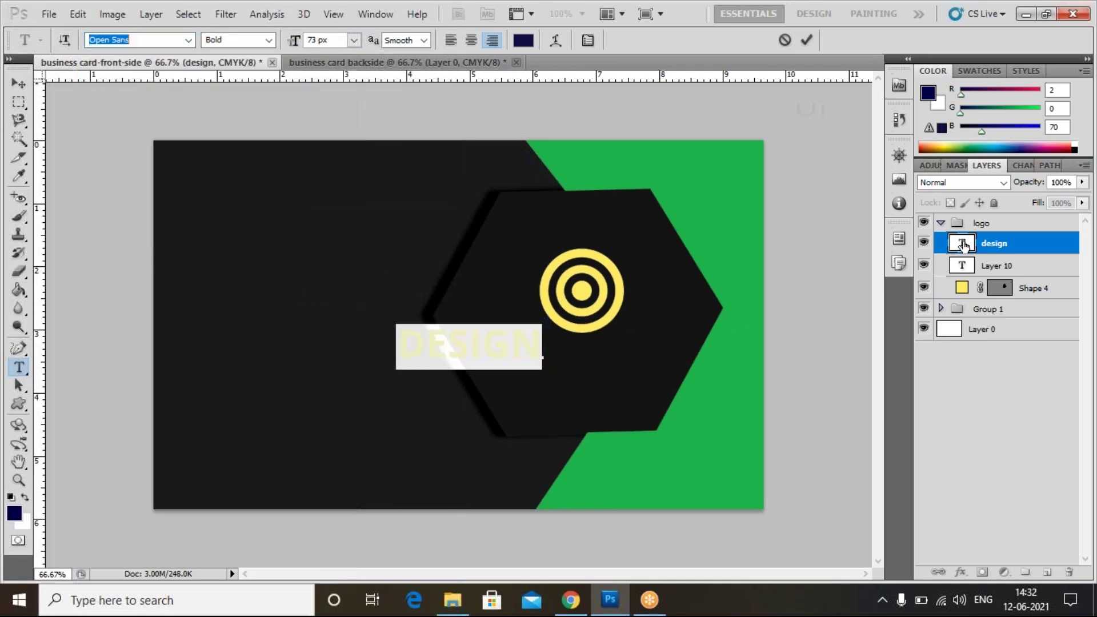
# - Color the DESIGN text with the yellow sampled from the target symbol, #fdea63
pyautogui.doubleClick(963, 244)
pyautogui.click(524, 40)
pyautogui.click(566, 255)
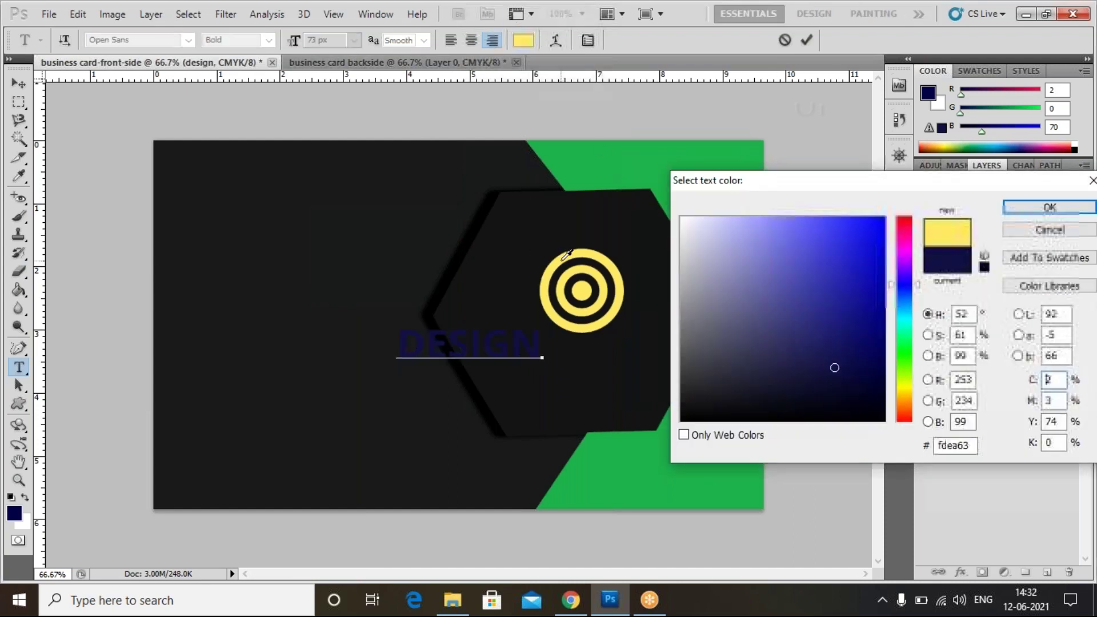
pyautogui.click(1038, 208)
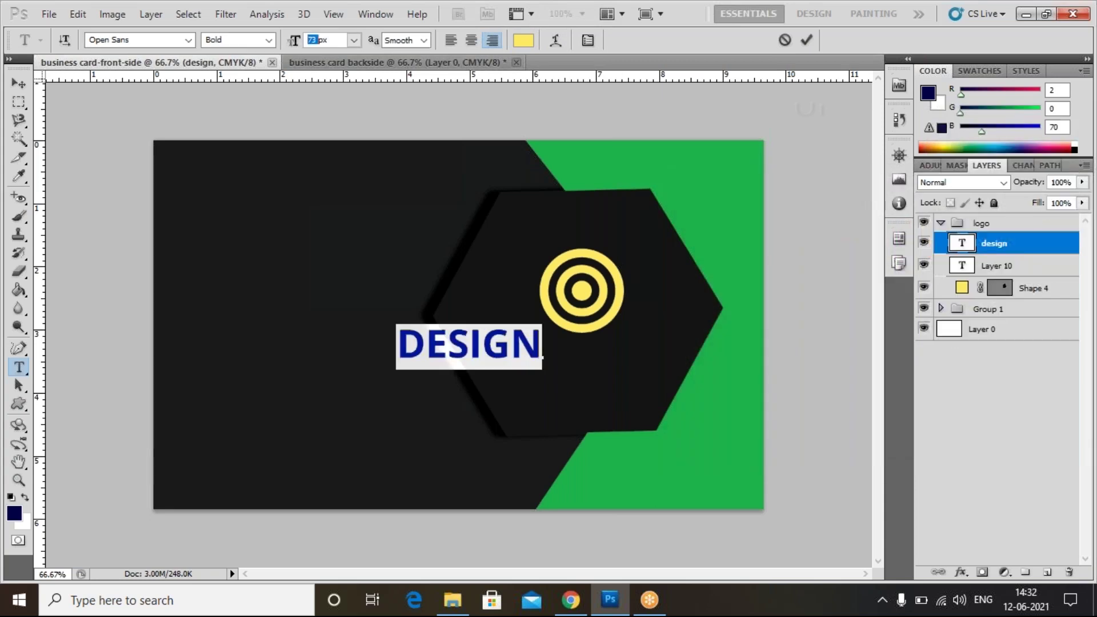
# - Reduce the font size of the DESIGN text to 49 px
pyautogui.press('Down')
pyautogui.press('Down')
pyautogui.press('Down')
pyautogui.press('Down')
pyautogui.press('Down')
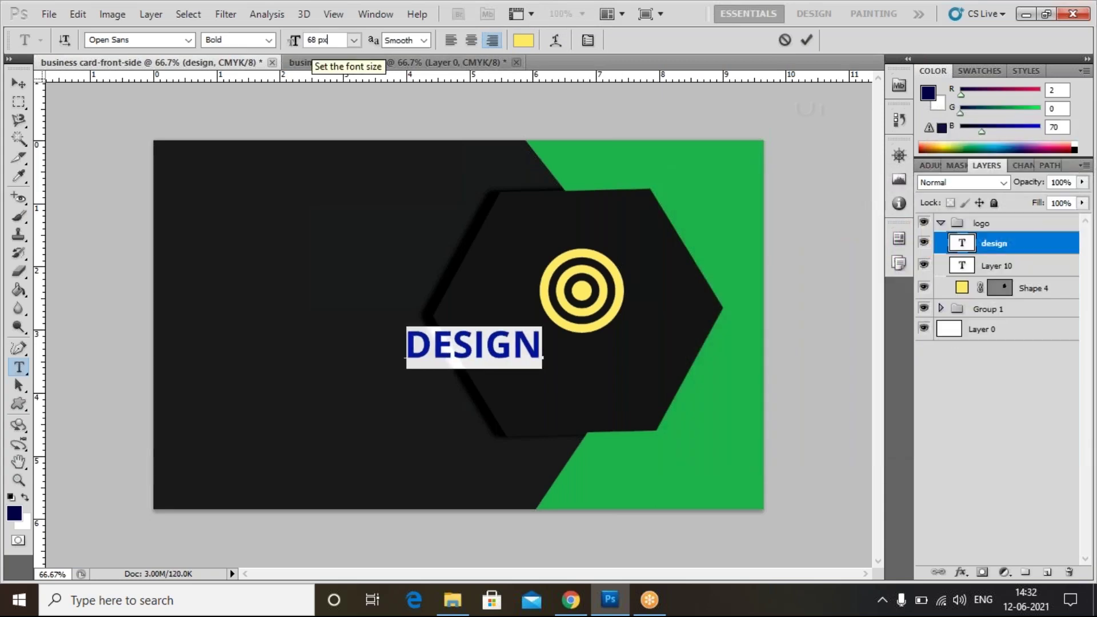
pyautogui.press('Down')
pyautogui.press('Down')
pyautogui.press('Down')
pyautogui.press('Down')
pyautogui.press('Down')
pyautogui.press('Down')
pyautogui.press('Down')
pyautogui.press('Down')
pyautogui.press('Down')
pyautogui.press('Down')
pyautogui.press('Down')
pyautogui.press('Down')
pyautogui.press('Down')
pyautogui.press('Down')
pyautogui.press('Down')
pyautogui.press('Down')
pyautogui.press('Down')
pyautogui.press('Down')
pyautogui.press('Down')
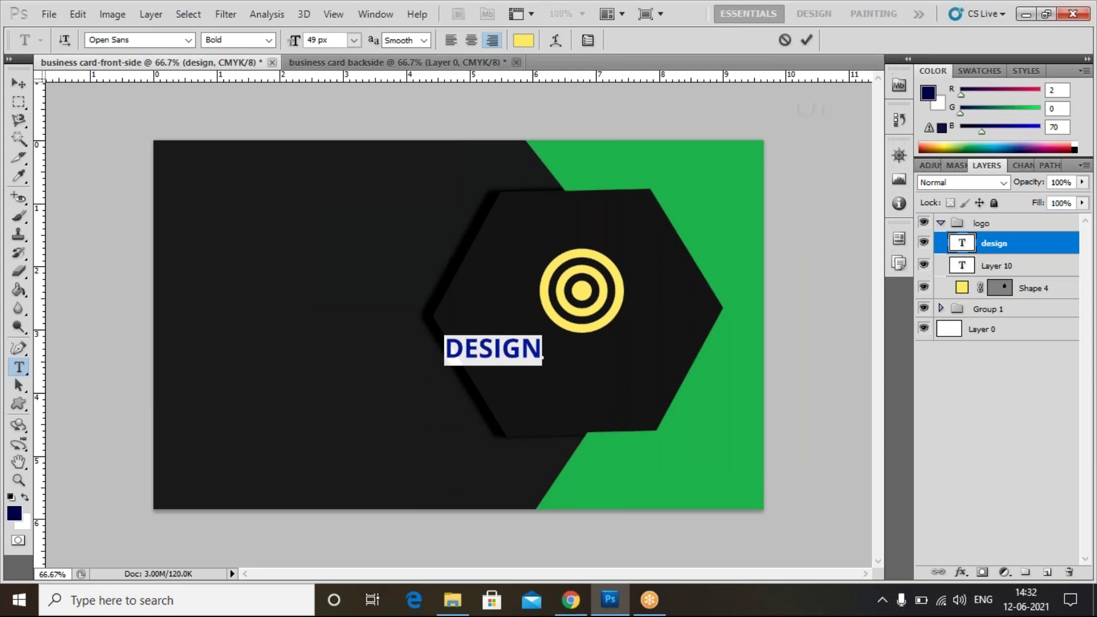
# - Move the DESIGN text onto the hexagon, centered directly below the yellow target symbol
pyautogui.click(19, 84)
pyautogui.moveTo(482, 356); pyautogui.dragTo(572, 366)
pyautogui.press('Left')
pyautogui.press('Left')
pyautogui.press('Left')
pyautogui.press('Right')
pyautogui.press('Right')
pyautogui.press('Right')
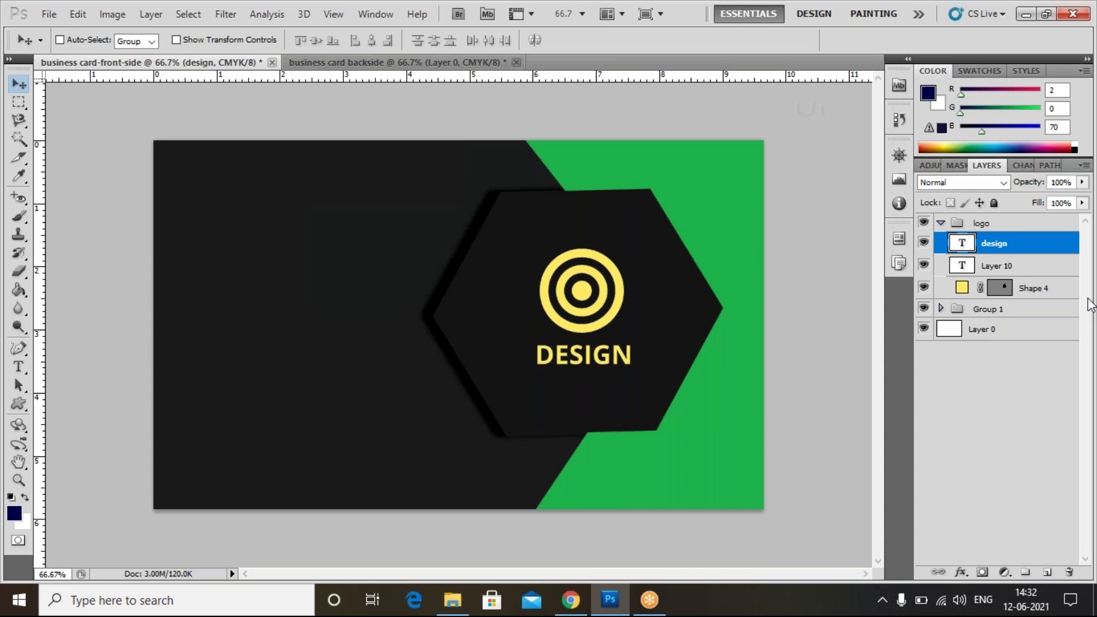
# - Set the font size of the DESIGN text to 51 px and commit the edit
pyautogui.doubleClick(965, 245)
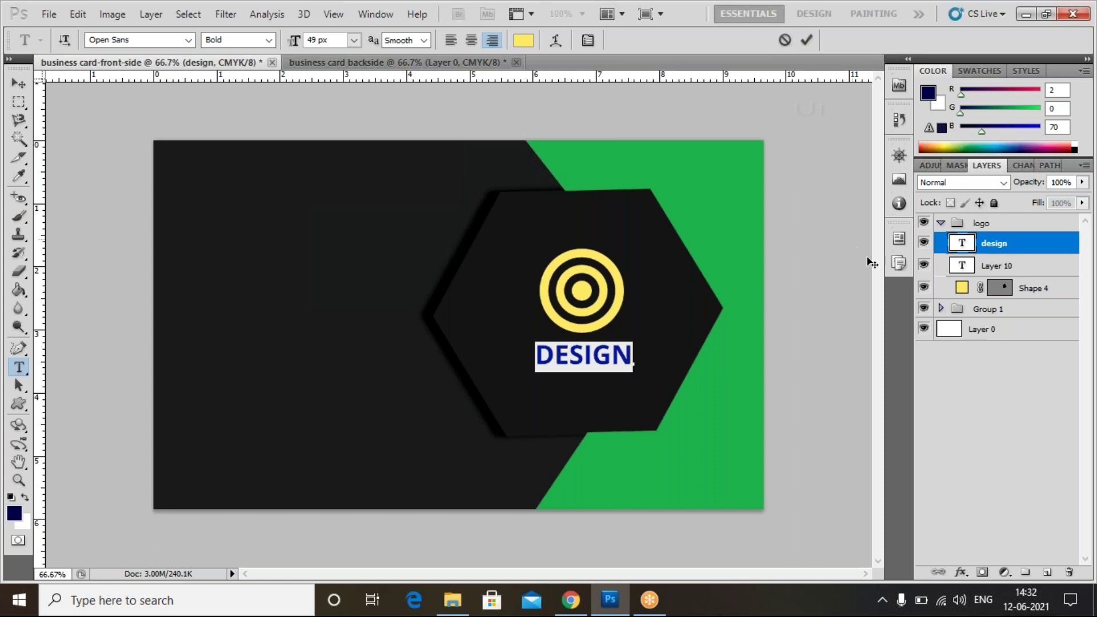
pyautogui.doubleClick(311, 41)
pyautogui.press('Up')
pyautogui.press('Up')
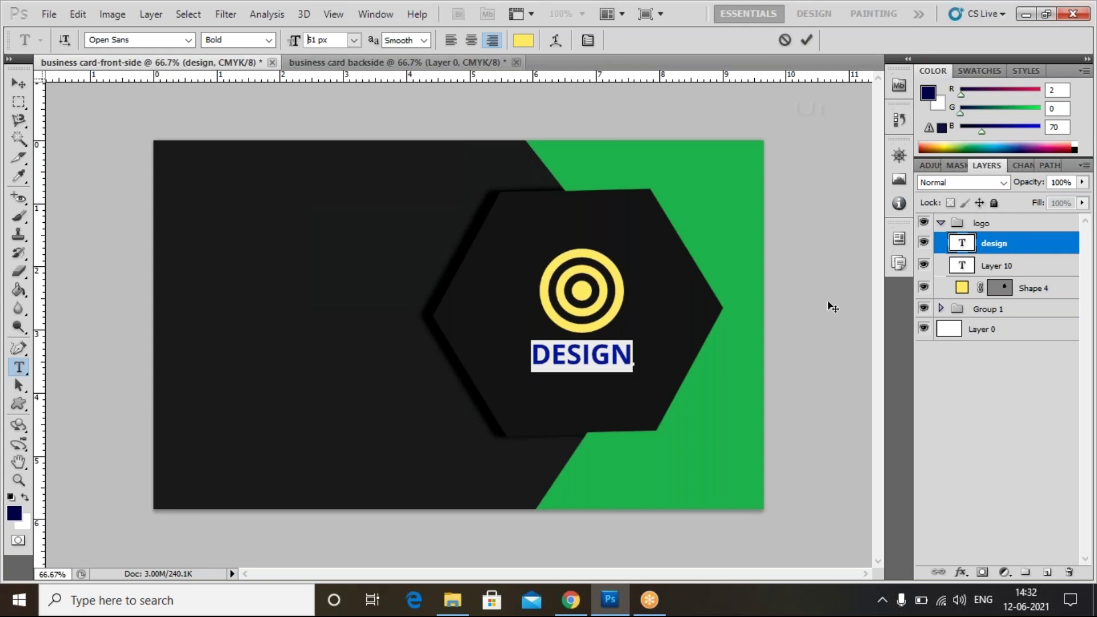
pyautogui.click(946, 249)
pyautogui.press('v')
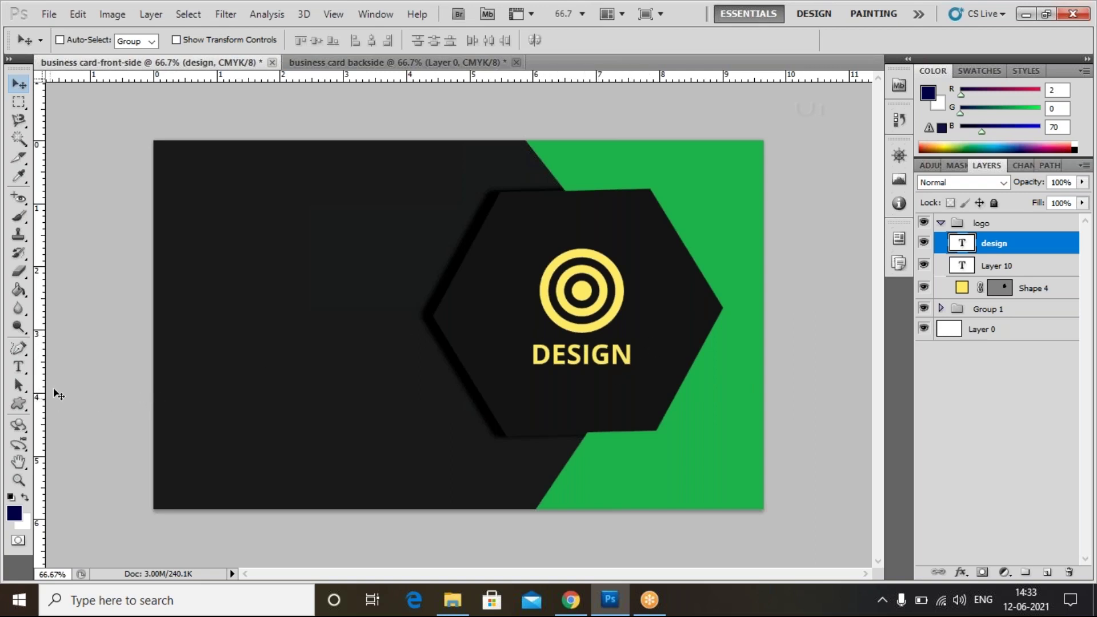
# - Add the text SLOGAN HERE on a new text layer just below DESIGN
pyautogui.click(19, 367)
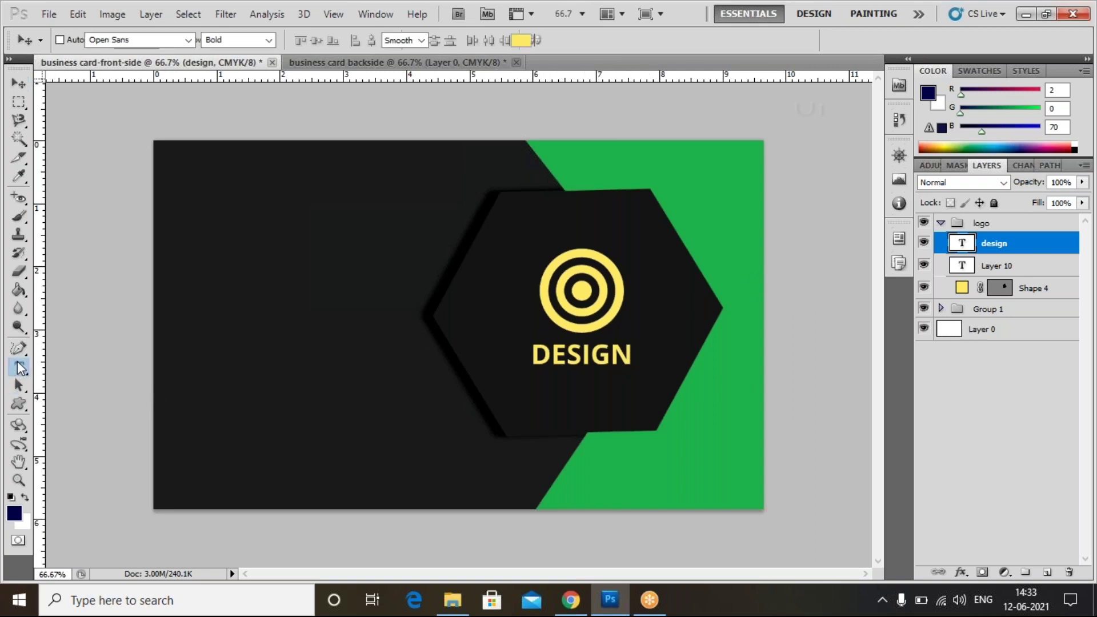
pyautogui.click(546, 382)
pyautogui.write('S')
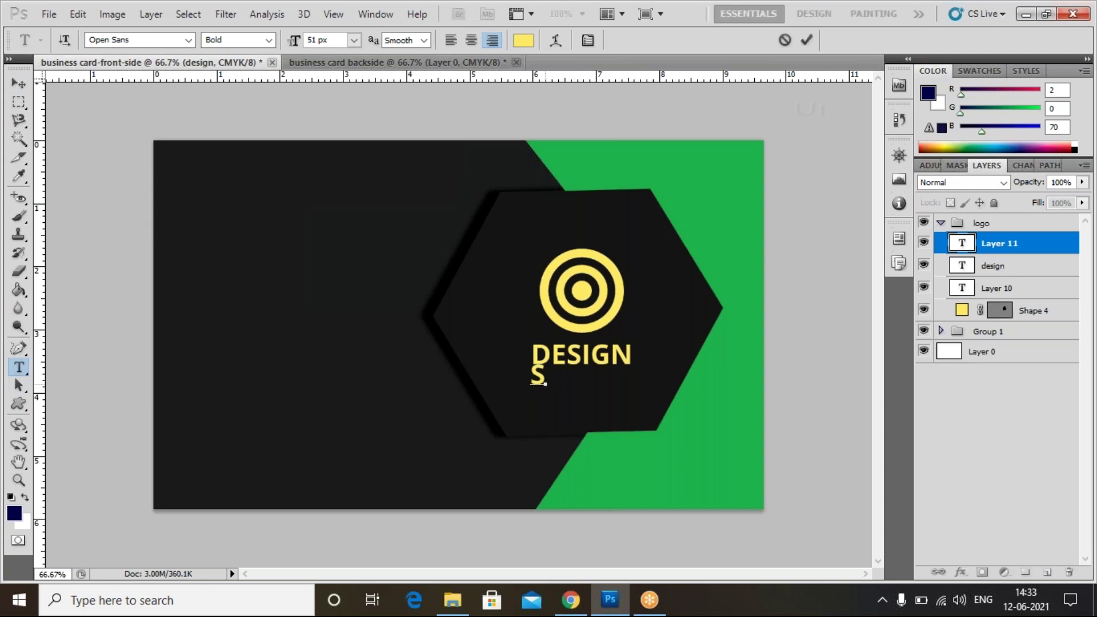
pyautogui.write('LOGA')
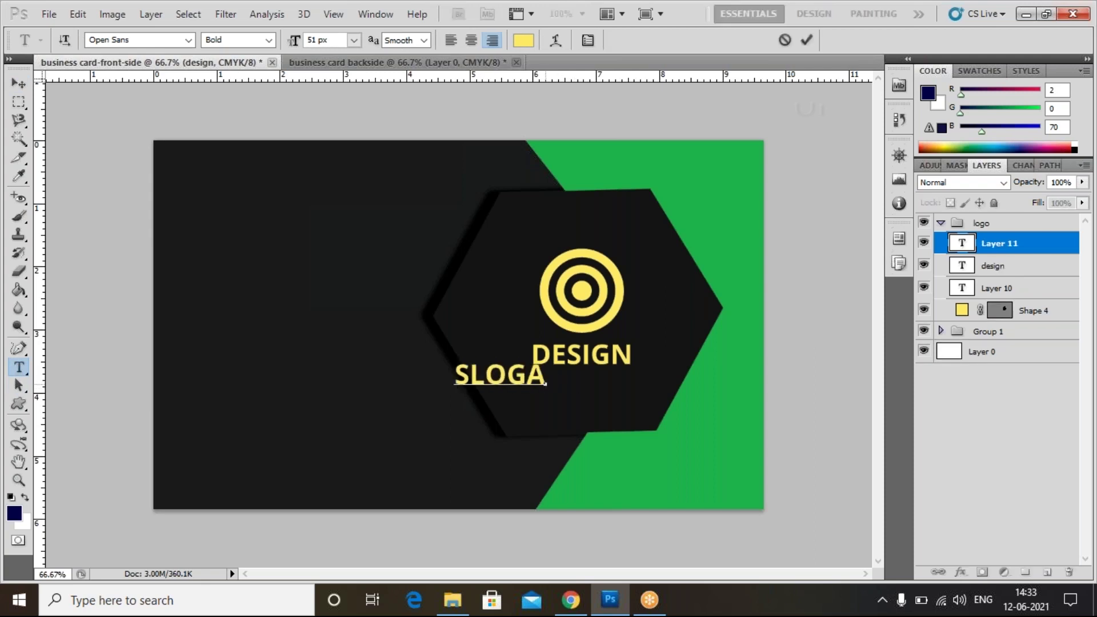
pyautogui.write('N HERE')
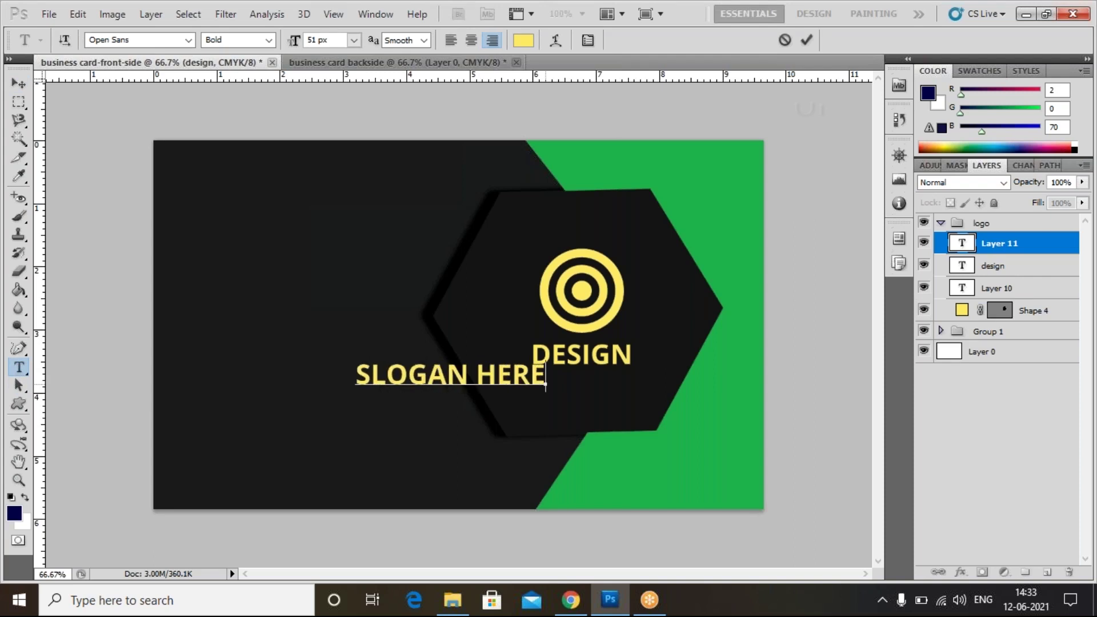
# - Color the SLOGAN HERE text white, #ffffff
pyautogui.click(963, 243)
pyautogui.doubleClick(964, 243)
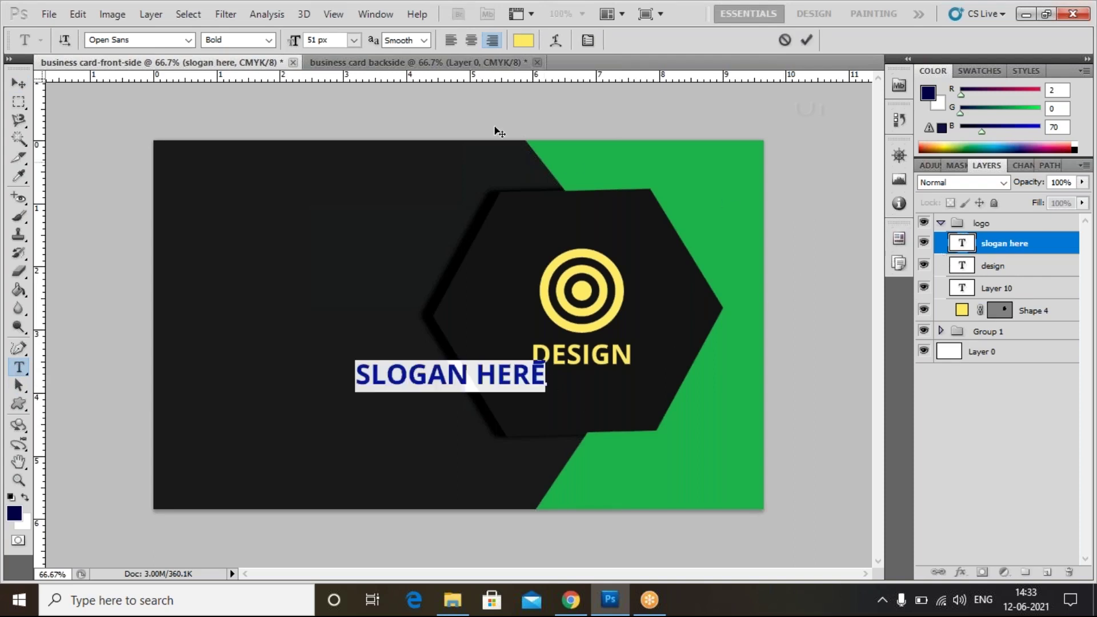
pyautogui.click(523, 40)
pyautogui.moveTo(688, 225); pyautogui.dragTo(682, 218)
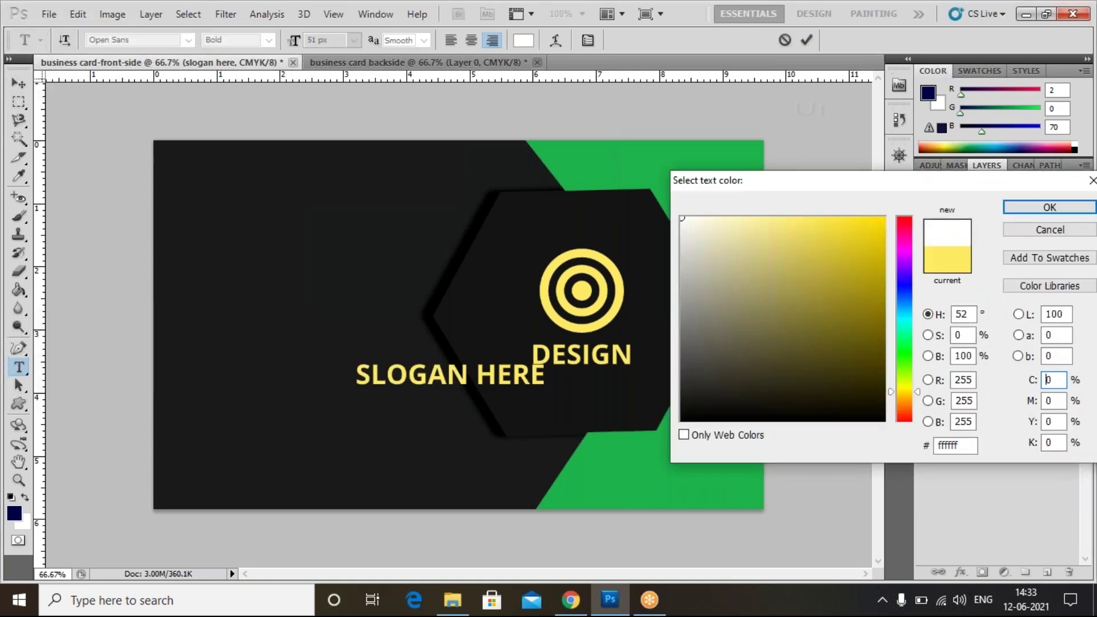
pyautogui.click(1022, 209)
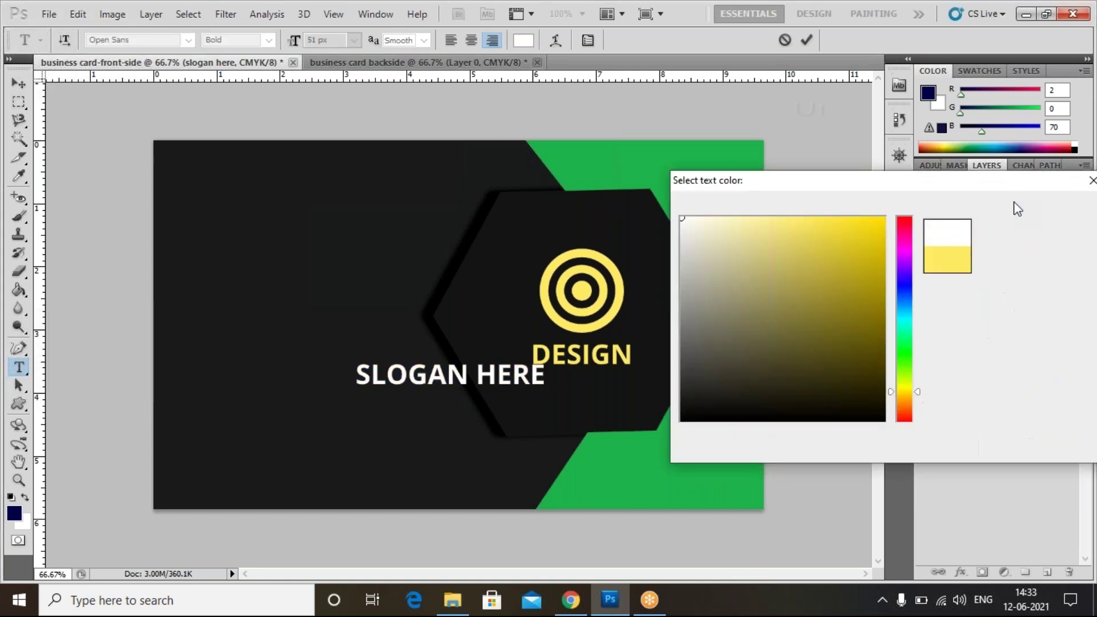
# - Set the SLOGAN HERE text to the SemiBold style at 20 px
pyautogui.click(217, 40)
pyautogui.click(218, 53)
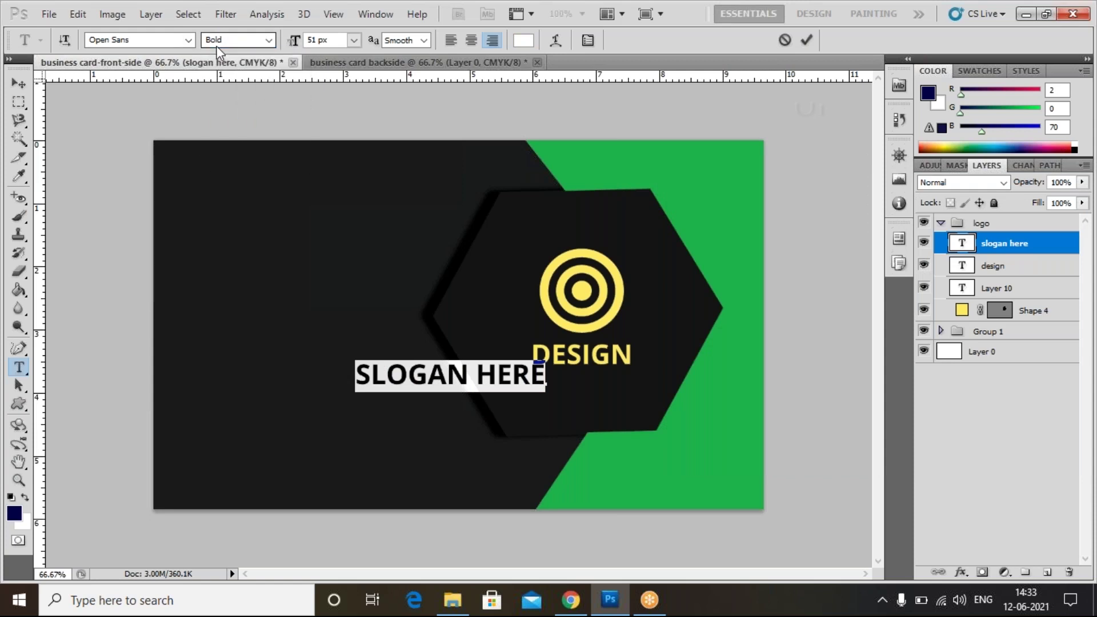
pyautogui.click(267, 40)
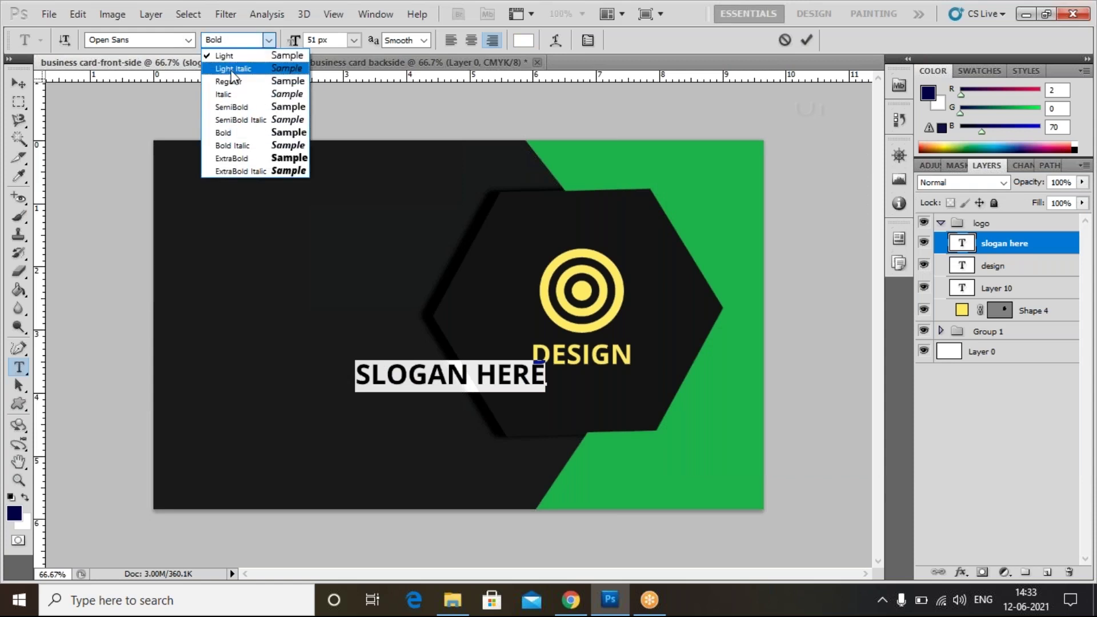
pyautogui.click(226, 107)
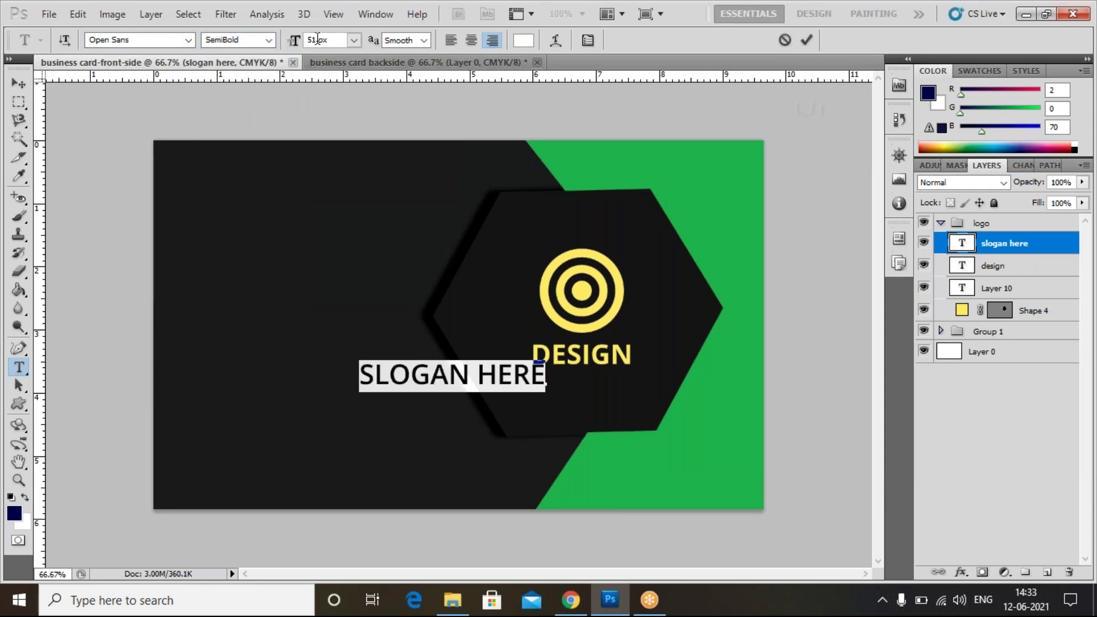
pyautogui.scroll(-20, 319, 42)
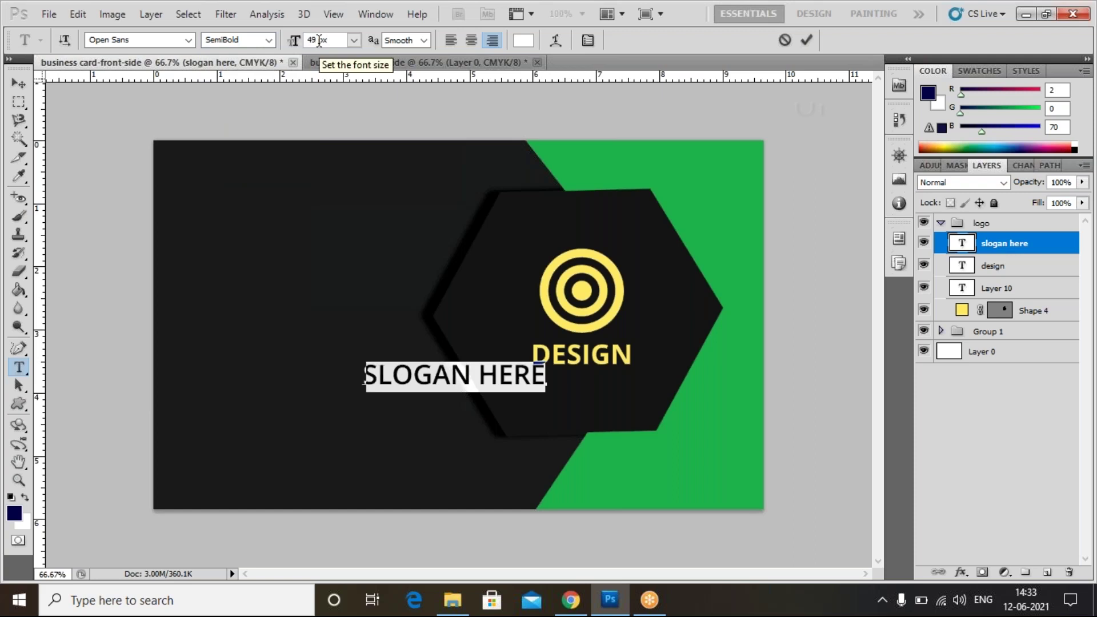
pyautogui.scroll(-10, 318, 40)
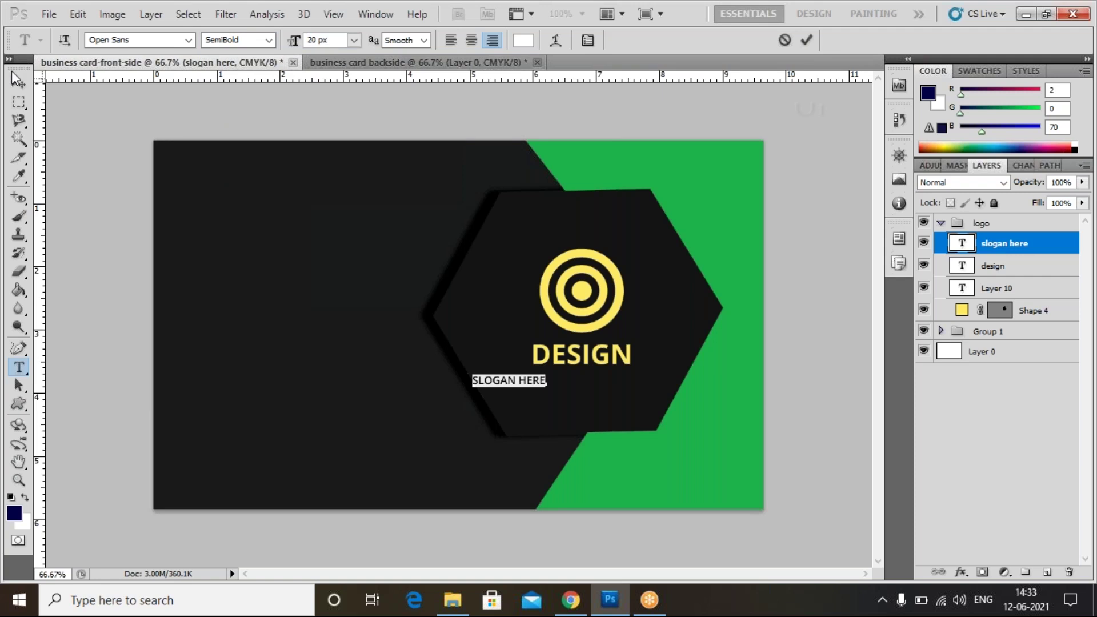
# - Move the SLOGAN HERE text onto the hexagon, centered beneath DESIGN with a small gap
pyautogui.click(19, 83)
pyautogui.moveTo(525, 392); pyautogui.dragTo(594, 385)
pyautogui.hotkey('shift', 'Right')
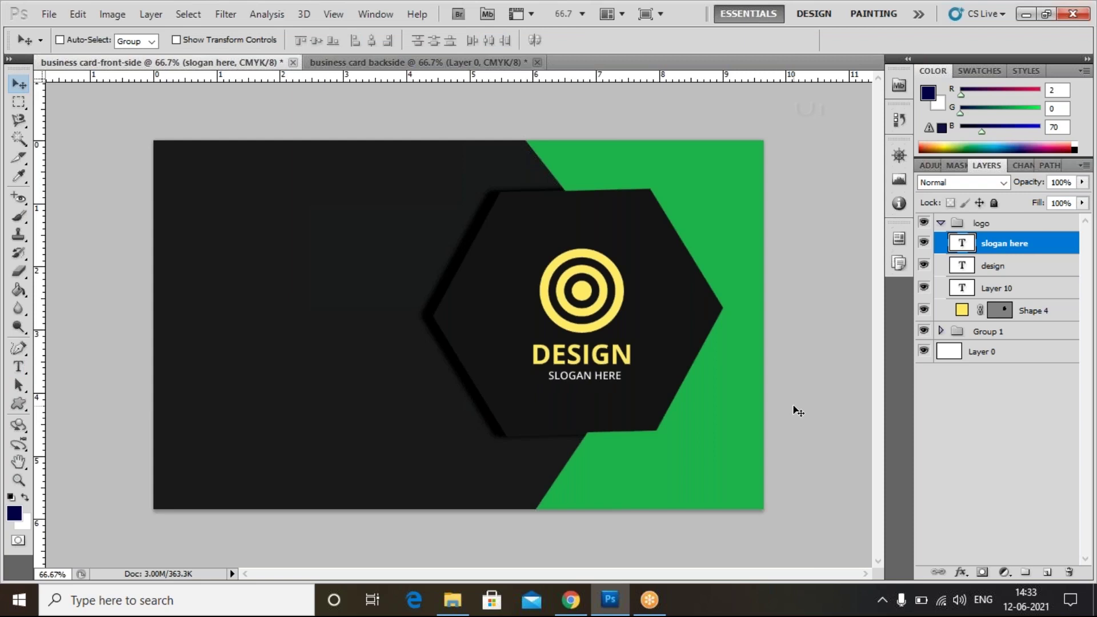
pyautogui.press('Down')
pyautogui.press('Down')
pyautogui.press('Down')
pyautogui.press('Down')
pyautogui.press('Down')
pyautogui.press('Down')
pyautogui.click(982, 458)
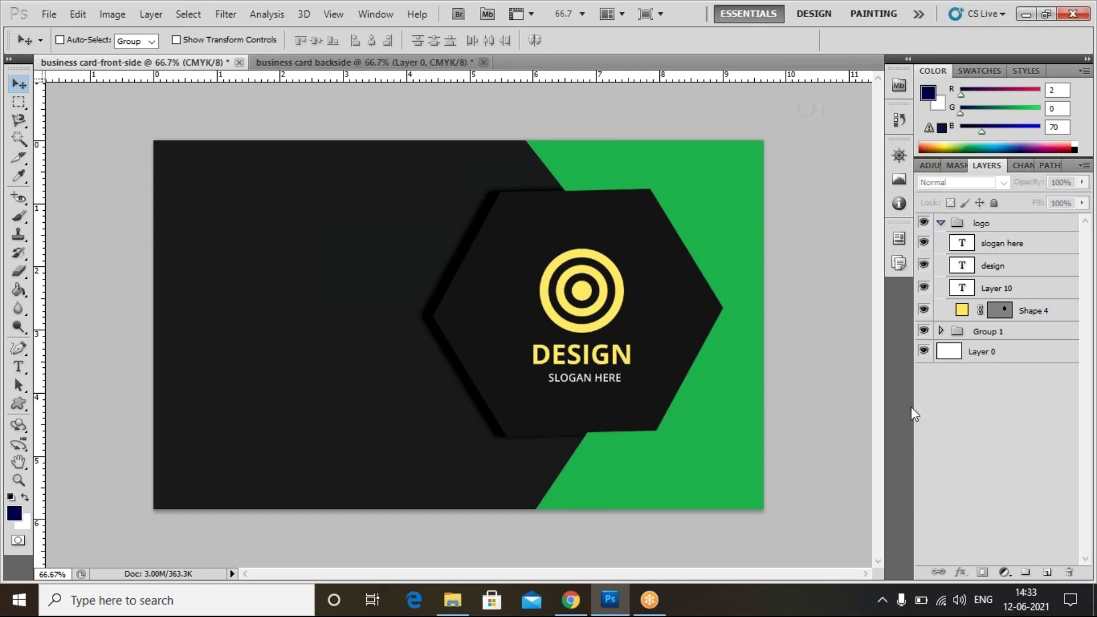
# - Add the text VISITING CARD on a new text layer in the dark area to the left of the hexagon
pyautogui.click(1006, 245)
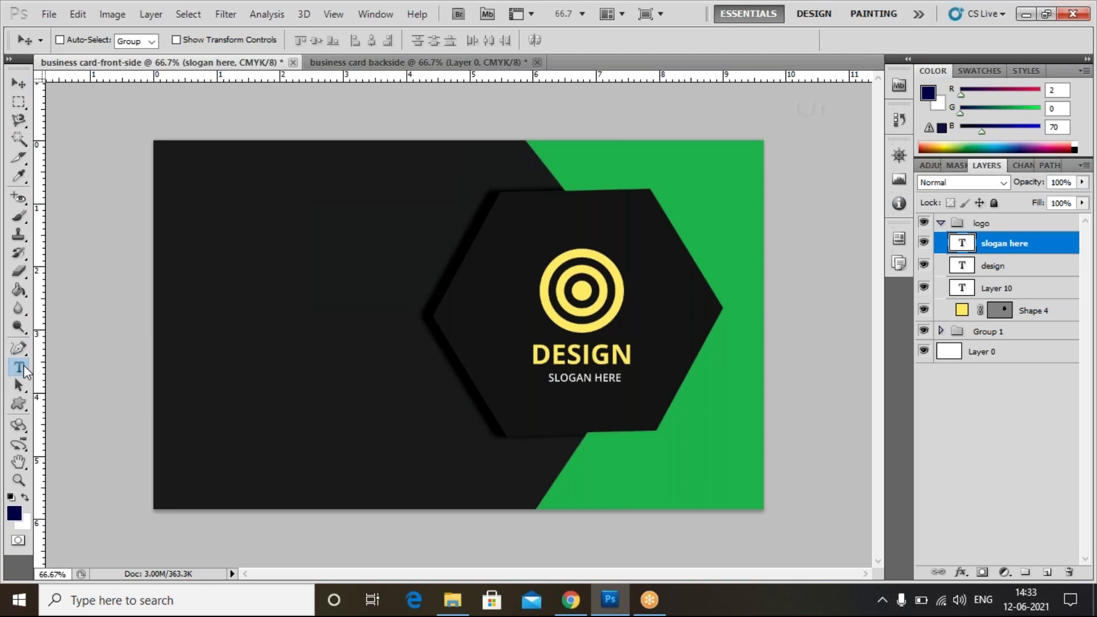
pyautogui.click(18, 367)
pyautogui.click(240, 346)
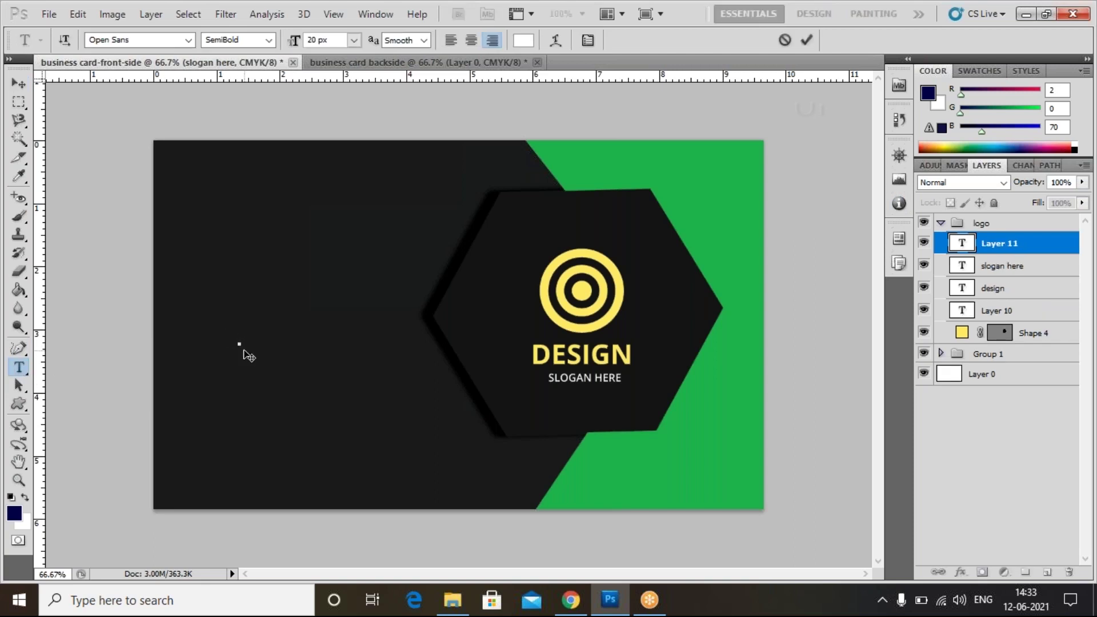
pyautogui.write('VISITING.CARD')
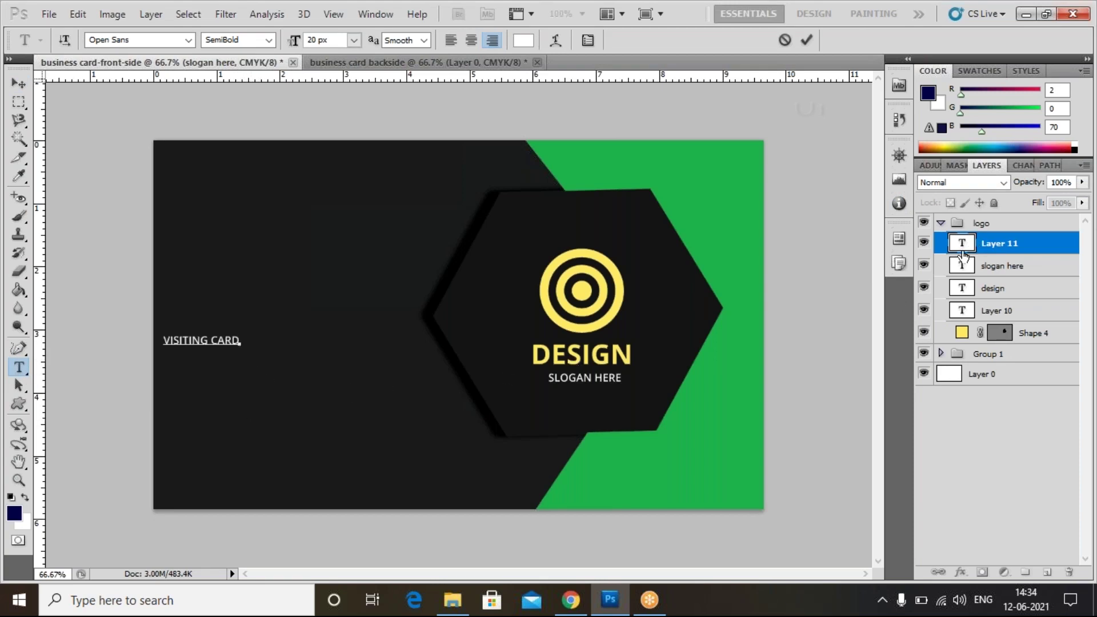
# - Replace the VISITING CARD text with BUSINESS CARD and move it fully onto the card's dark left area
pyautogui.click(964, 255)
pyautogui.doubleClick(962, 246)
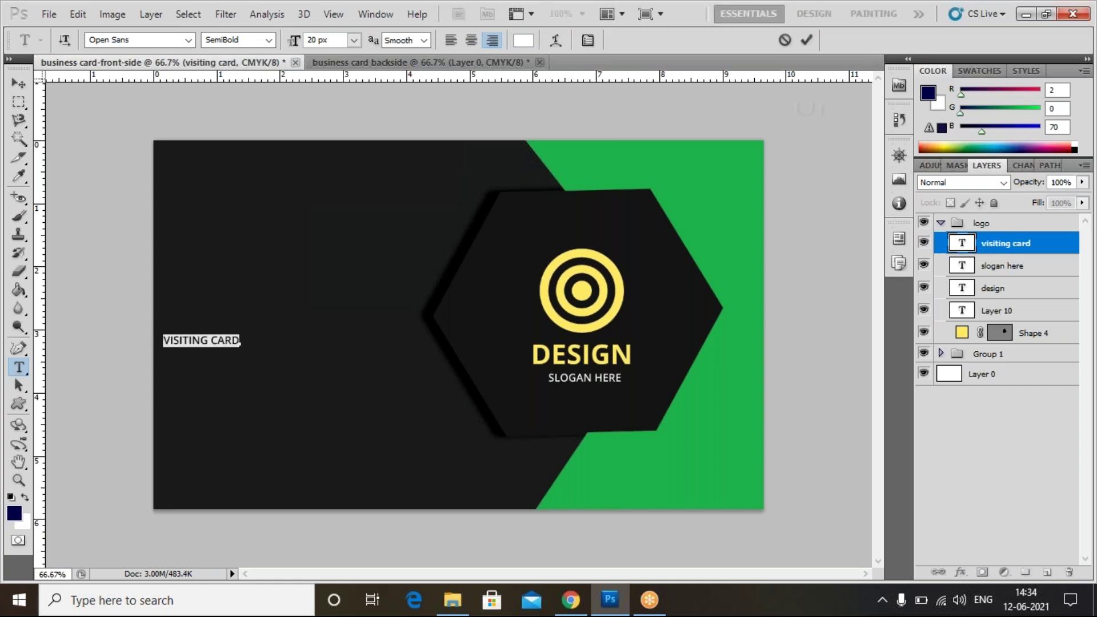
pyautogui.moveTo(257, 355)
pyautogui.mouseDown()
pyautogui.moveTo(239, 352)
pyautogui.moveTo(263, 334)
pyautogui.mouseUp()
pyautogui.click(218, 335)
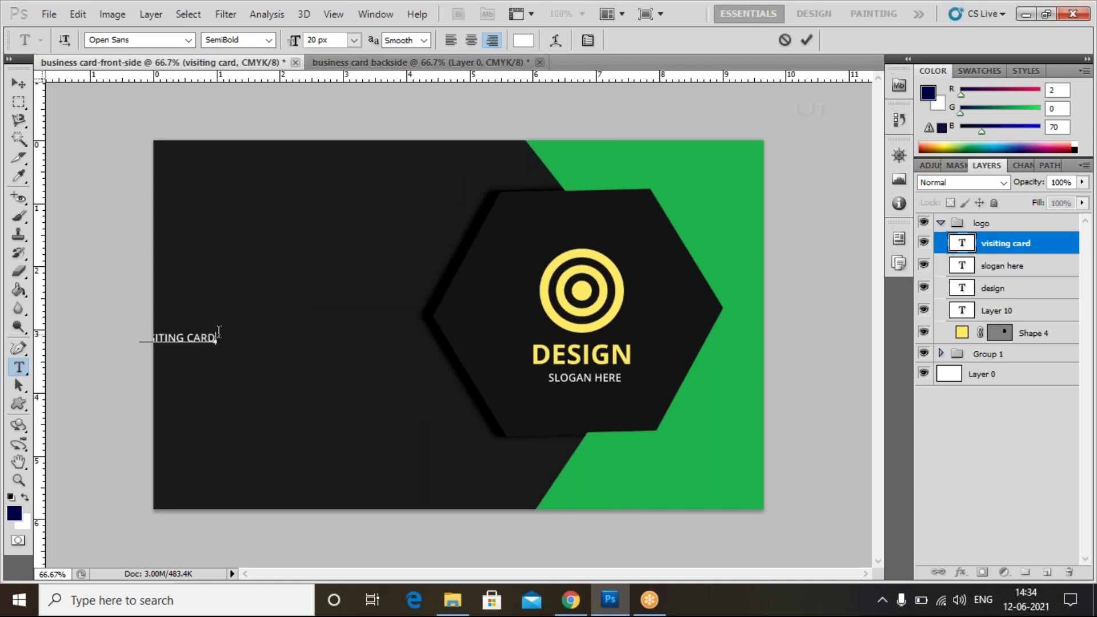
pyautogui.press('BackSpace')
pyautogui.press('BackSpace')
pyautogui.press('BackSpace')
pyautogui.press('BackSpace')
pyautogui.press('BackSpace')
pyautogui.press('BackSpace')
pyautogui.press('BackSpace')
pyautogui.press('BackSpace')
pyautogui.press('BackSpace')
pyautogui.press('BackSpace')
pyautogui.press('BackSpace')
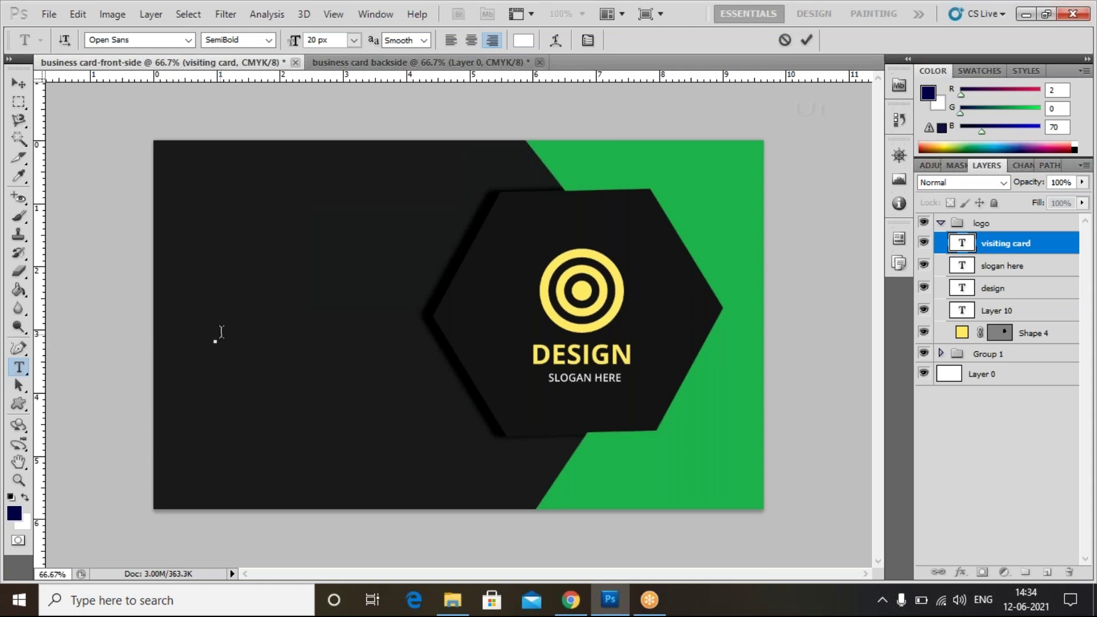
pyautogui.write('BUSINESS ')
pyautogui.write('CARD')
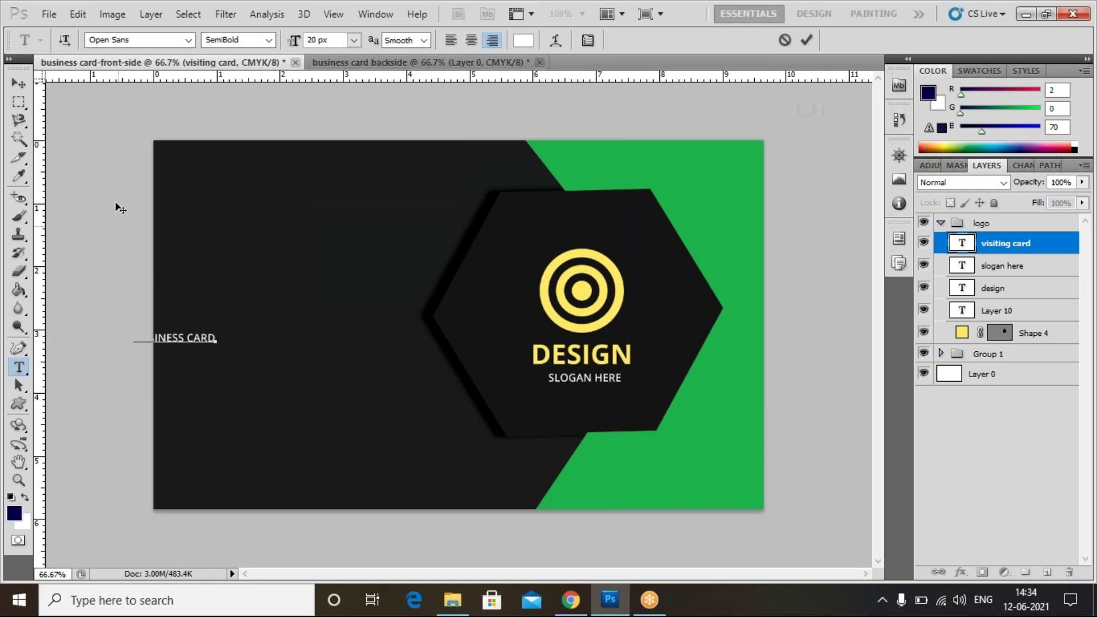
pyautogui.click(26, 85)
pyautogui.moveTo(196, 342); pyautogui.dragTo(259, 356)
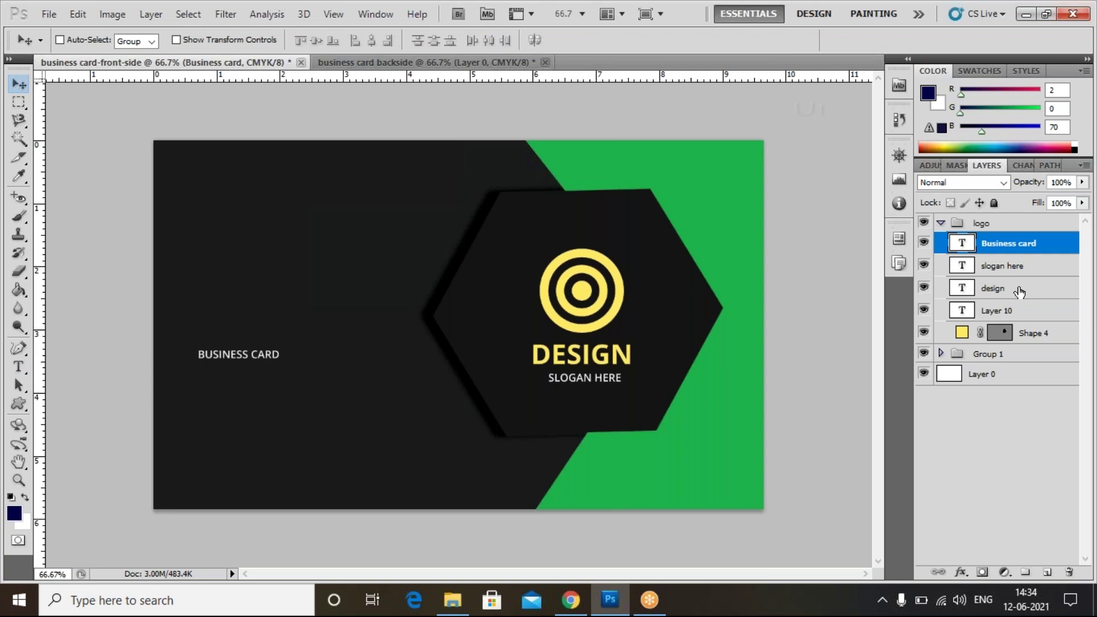
# - Set the letter tracking of the BUSINESS CARD text to 60
pyautogui.doubleClick(956, 245)
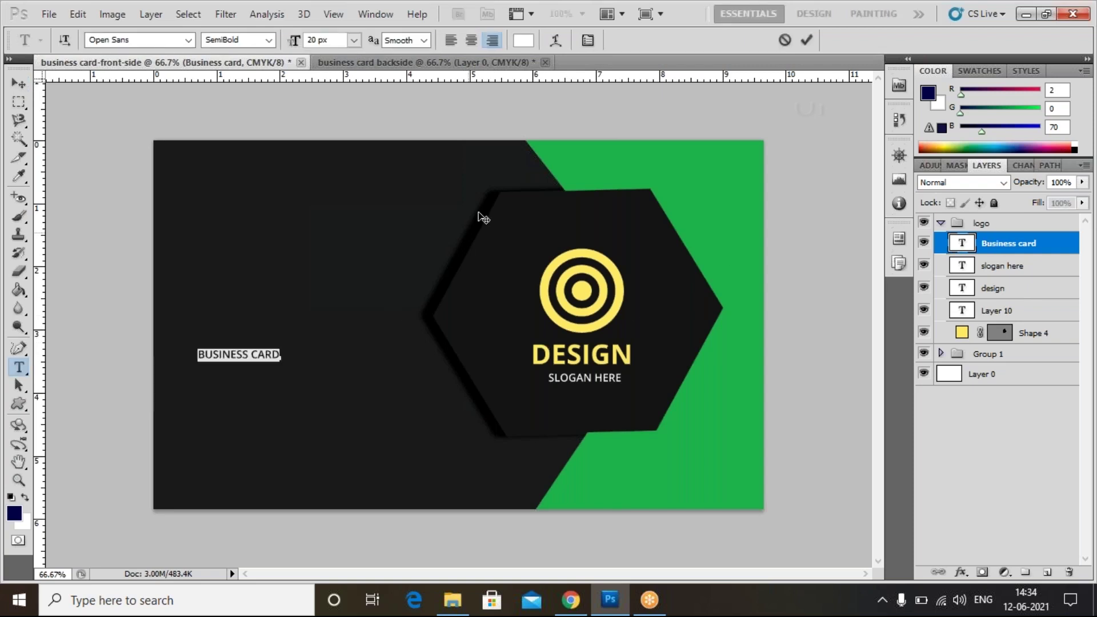
pyautogui.click(589, 40)
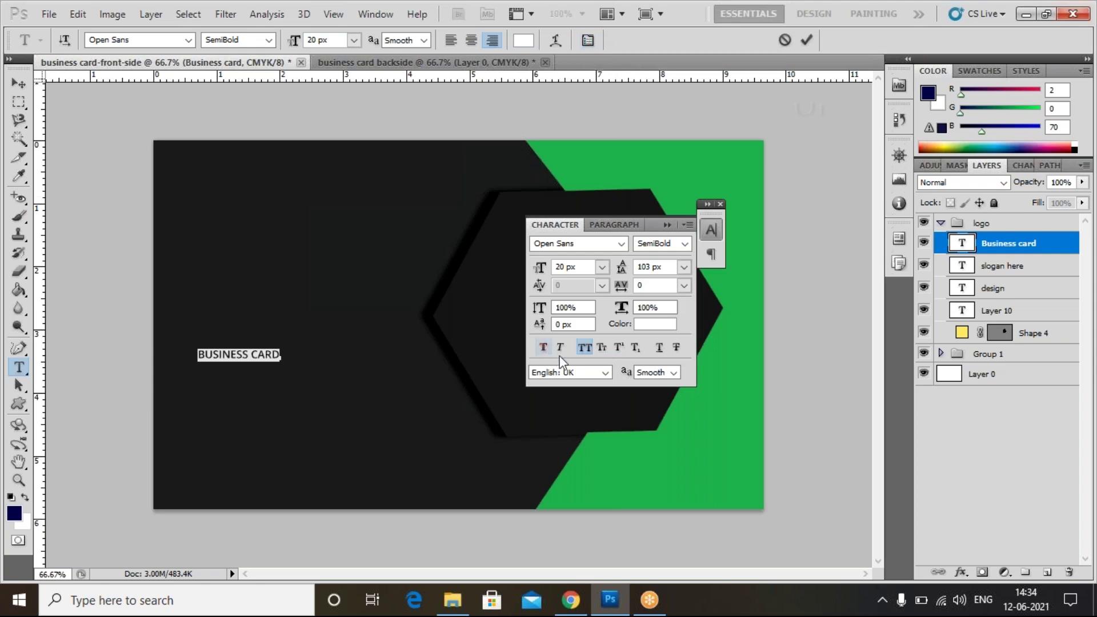
pyautogui.moveTo(622, 295); pyautogui.dragTo(631, 293)
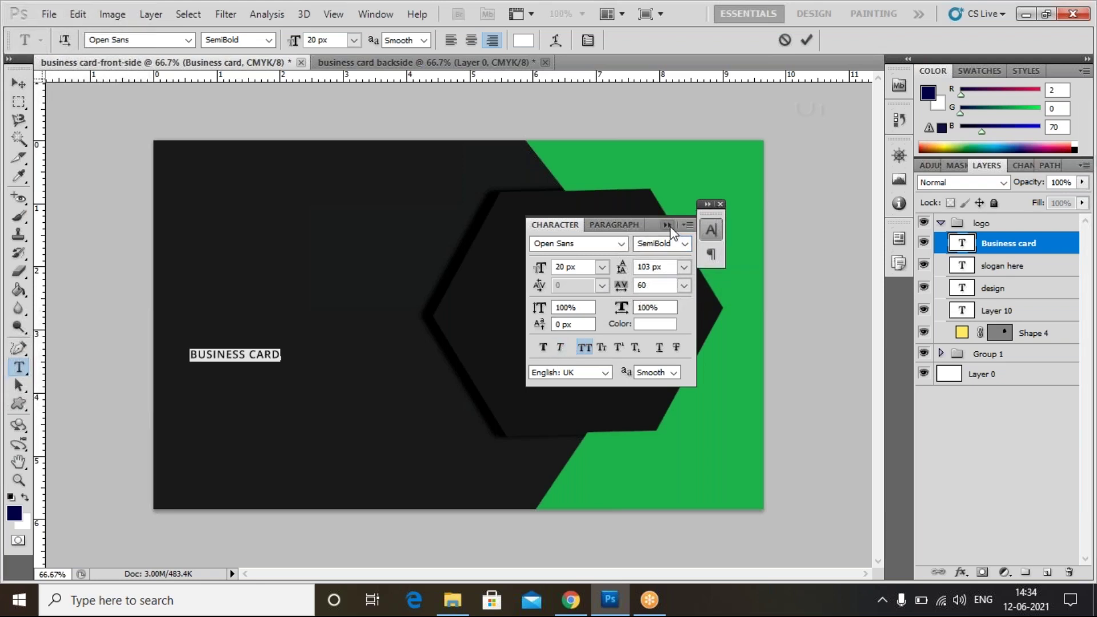
pyautogui.click(721, 205)
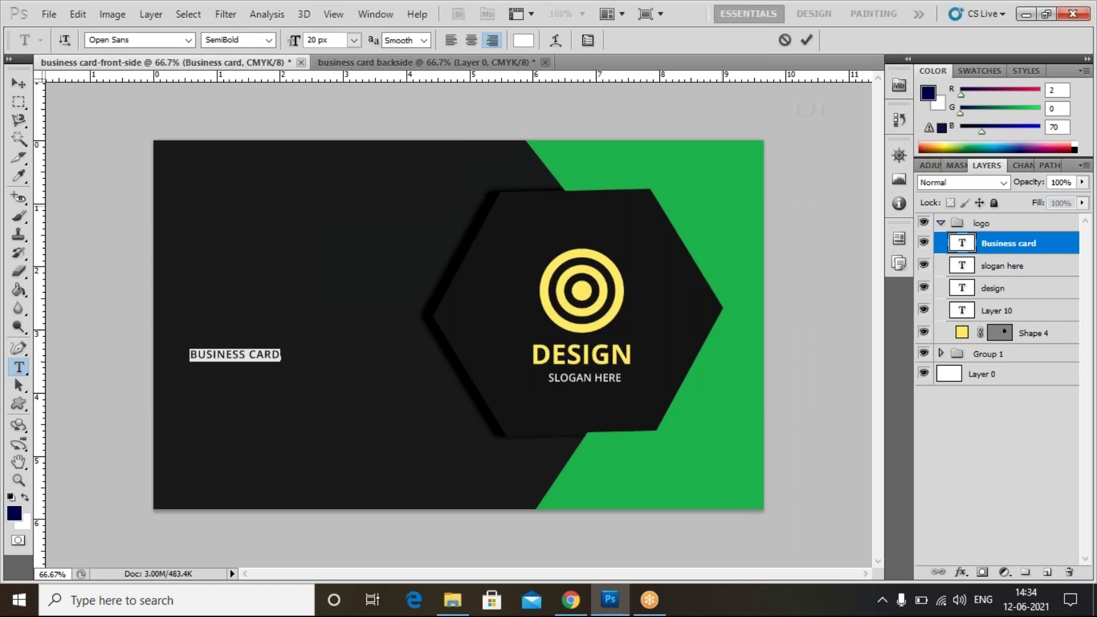
pyautogui.press('Escape')
pyautogui.press('v')
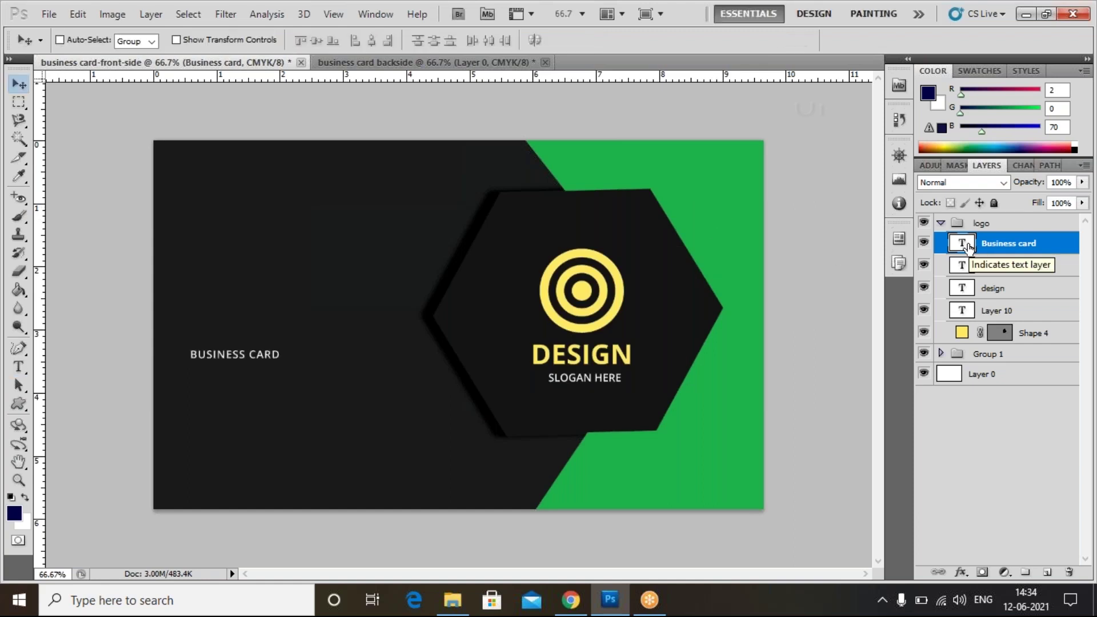
# - Insert the word MY before BUSINESS CARD in the text layer and commit the edit
pyautogui.press('t')
pyautogui.doubleClick(963, 244)
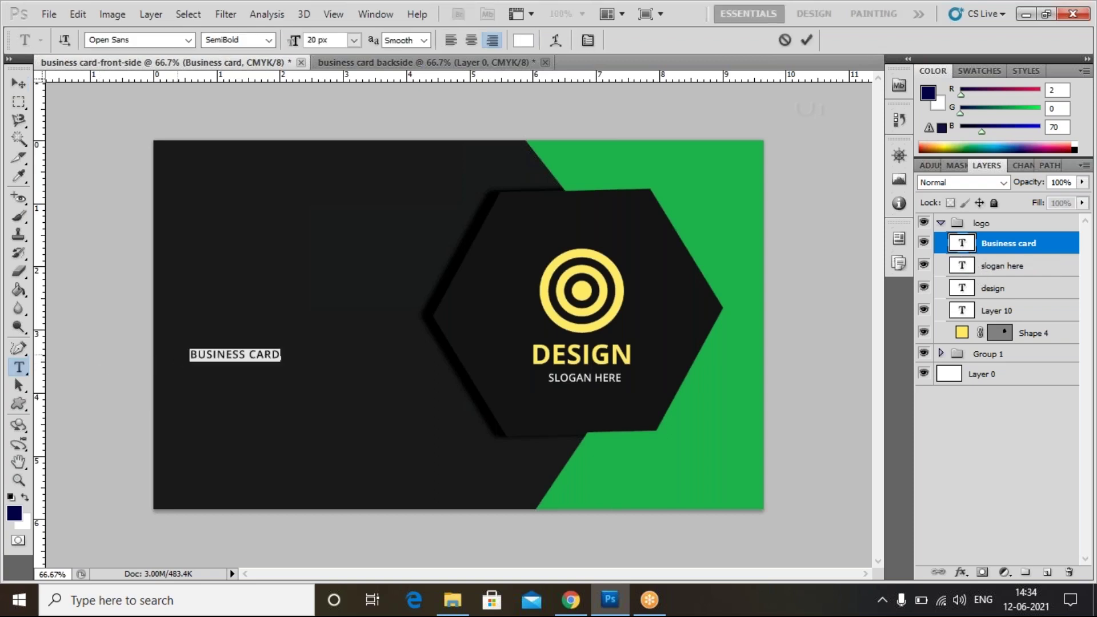
pyautogui.click(191, 352)
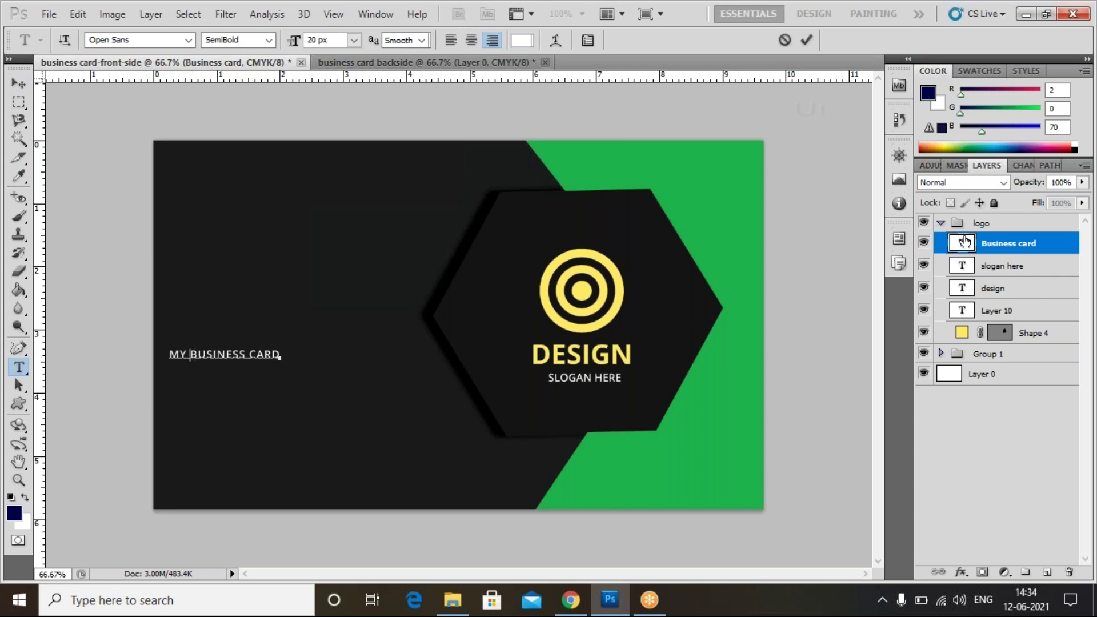
pyautogui.hotkey('ctrl', 'Return')
pyautogui.press('v')
# - Start a free transform of the MY BUSINESS CARD text
pyautogui.hotkey('ctrl', 't')
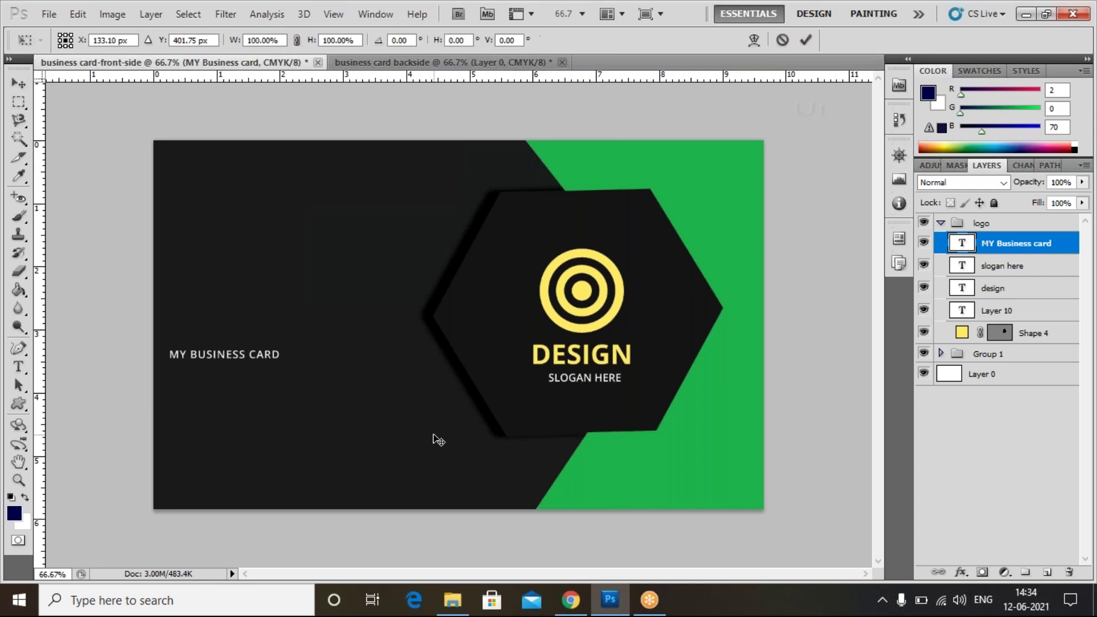